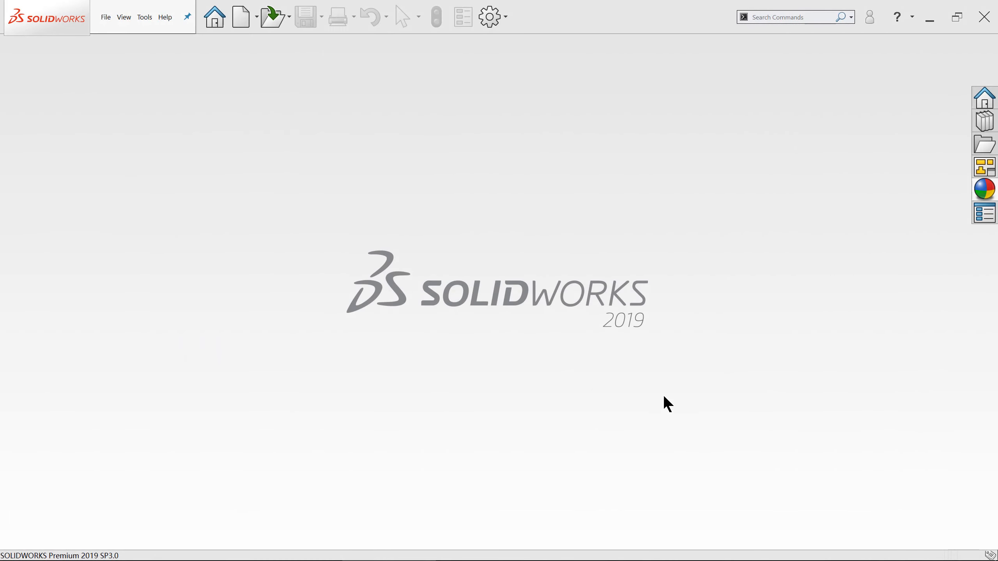
Create a new part and start a sketch on the Top Plane.
{"action": "left_click", "coordinate": [240, 19]}
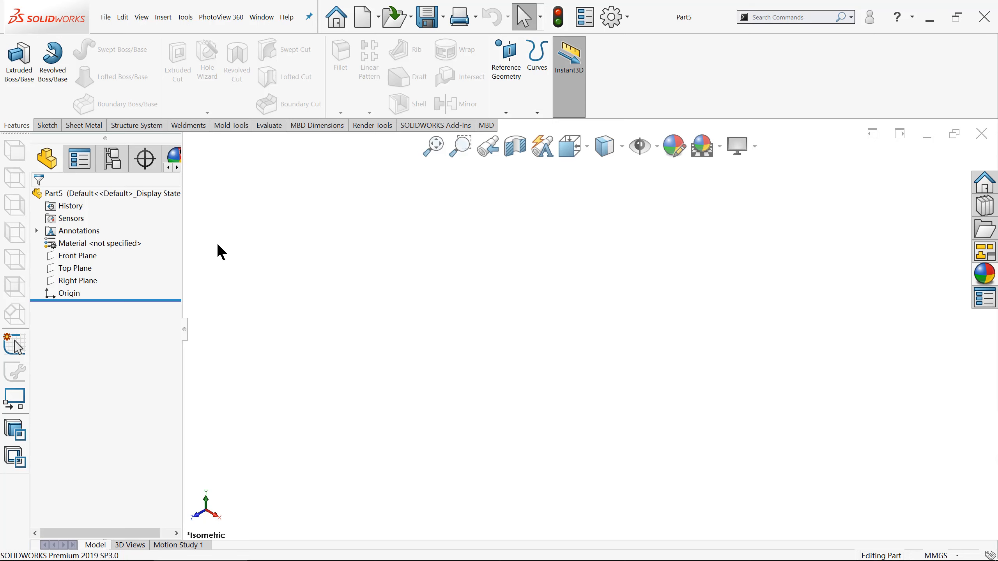
{"action": "left_click", "coordinate": [82, 268]}
{"action": "left_click", "coordinate": [130, 256]}
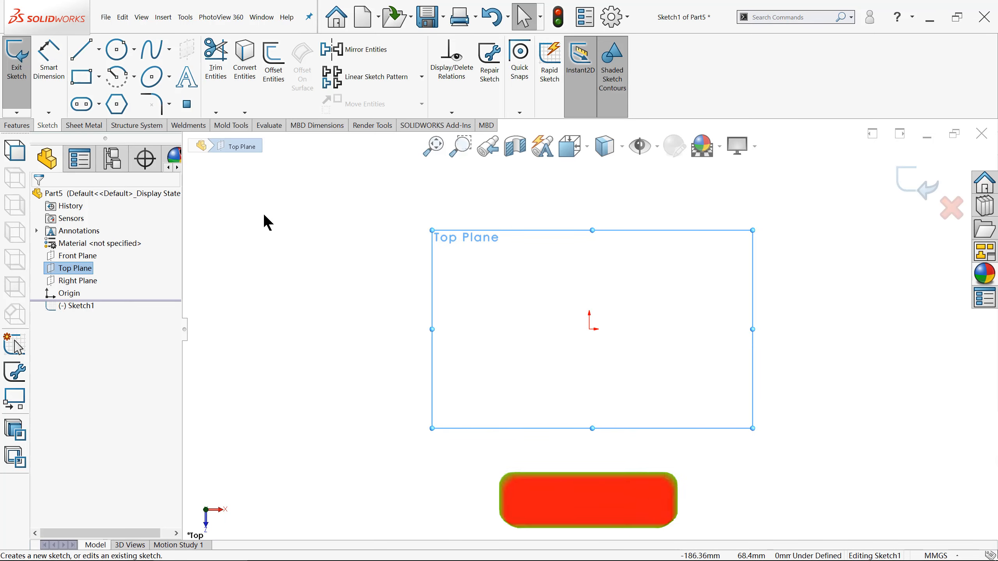
Sketch two concentric circles centred on the origin, with radii of about 49 mm and 87 mm.
{"action": "left_click", "coordinate": [116, 50]}
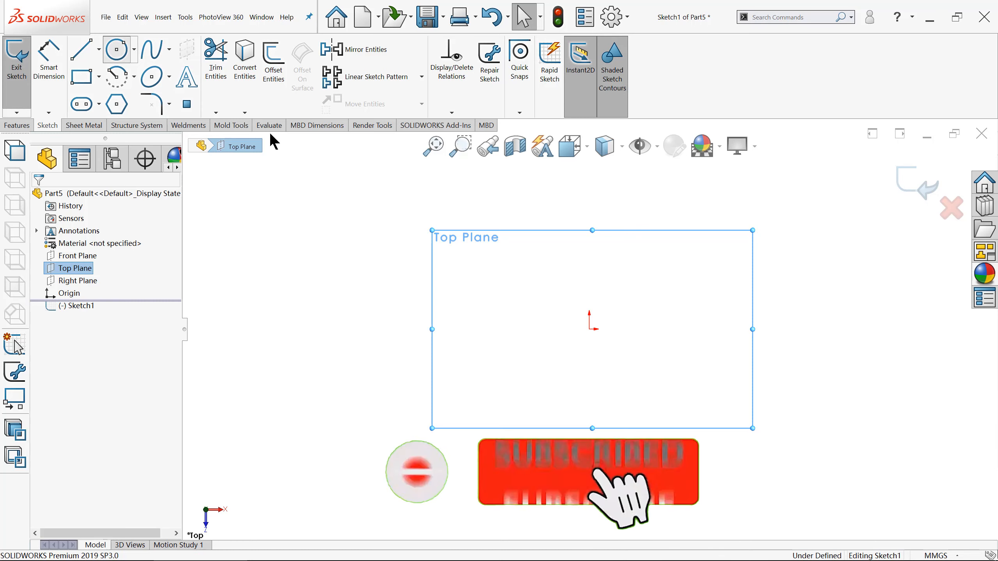
{"action": "left_click", "coordinate": [589, 329]}
{"action": "left_click", "coordinate": [511, 289]}
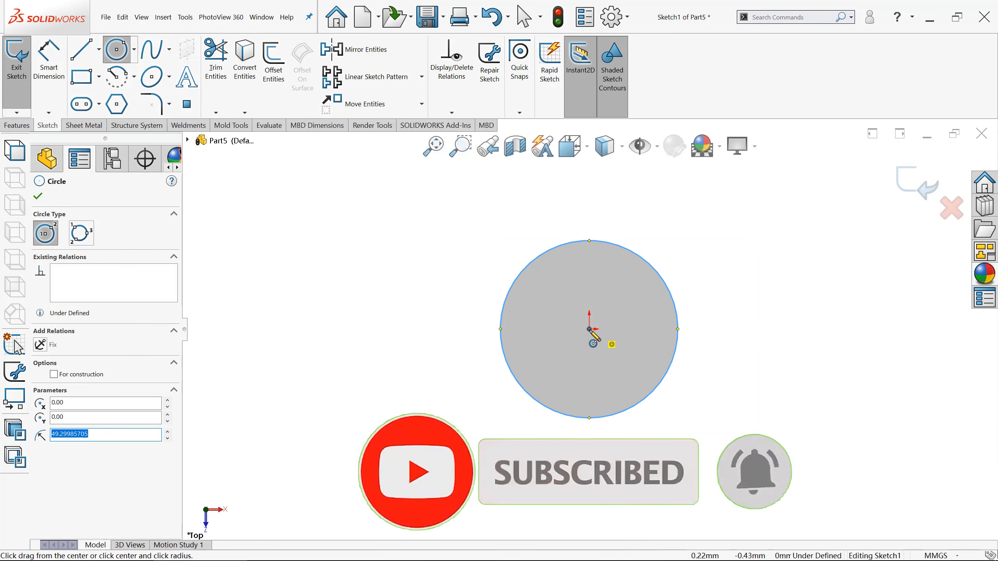
{"action": "left_click", "coordinate": [589, 329]}
{"action": "left_click", "coordinate": [436, 291]}
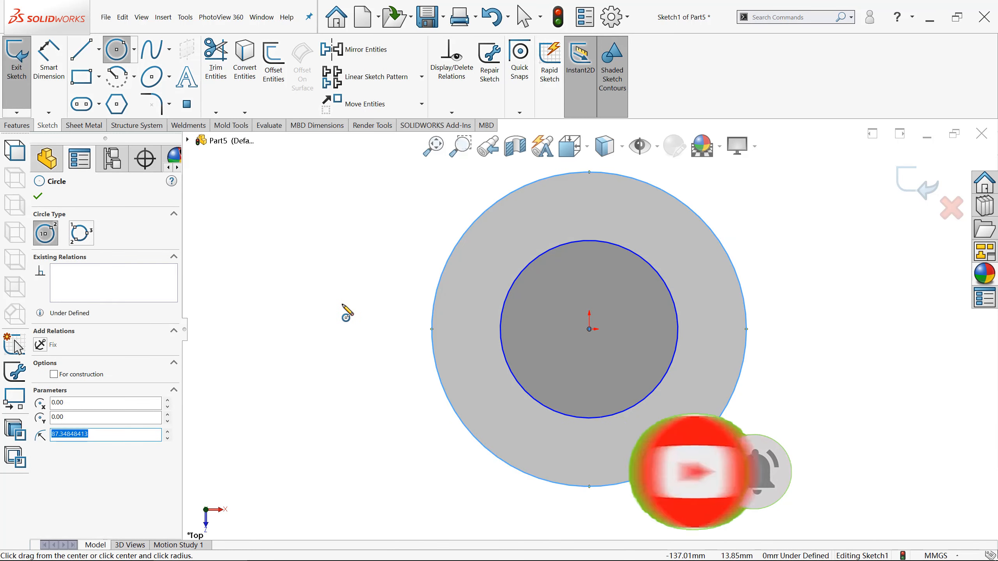
Dimension the inner circle's diameter to 27 mm.
{"action": "left_click", "coordinate": [55, 54]}
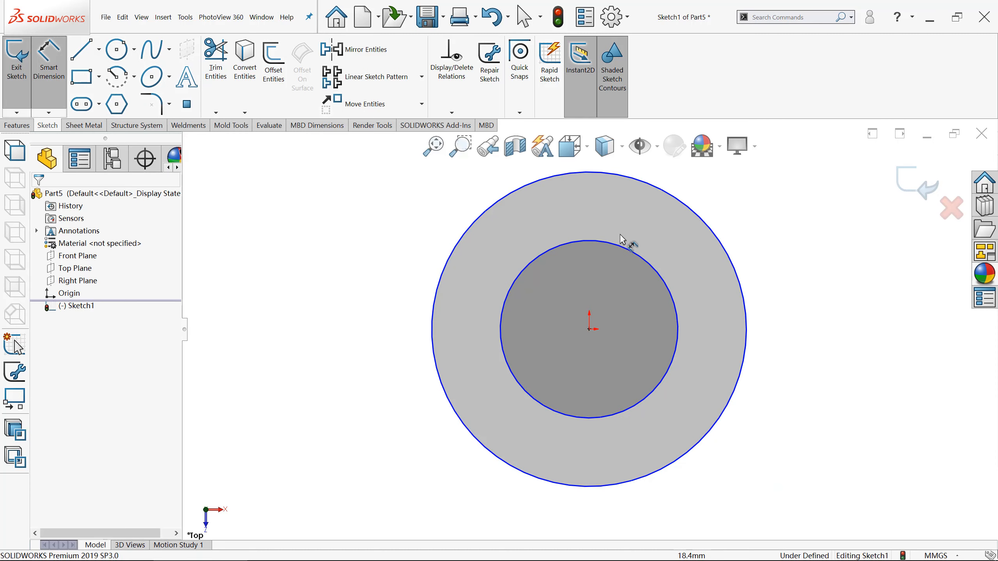
{"action": "left_click", "coordinate": [622, 251]}
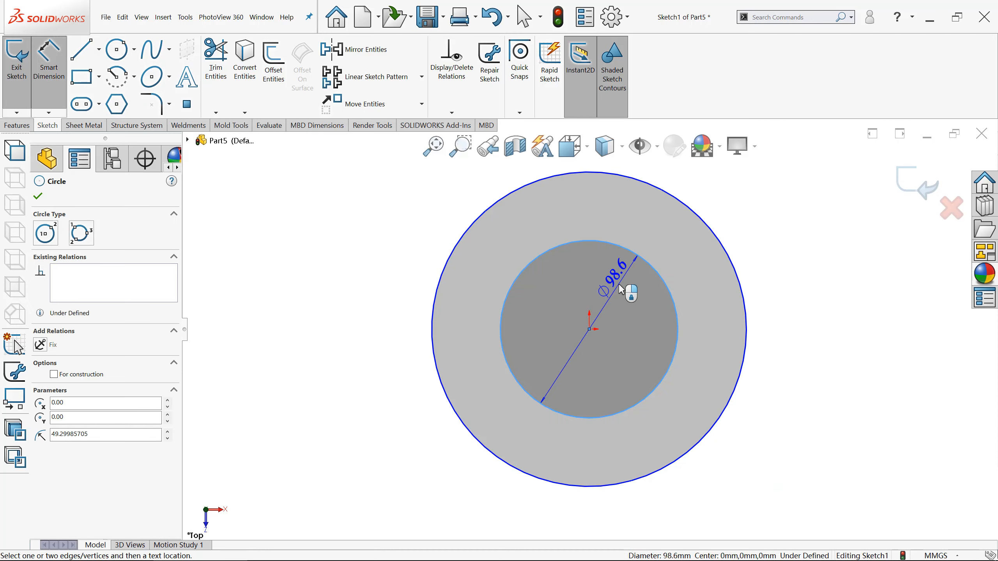
{"action": "left_click", "coordinate": [620, 290]}
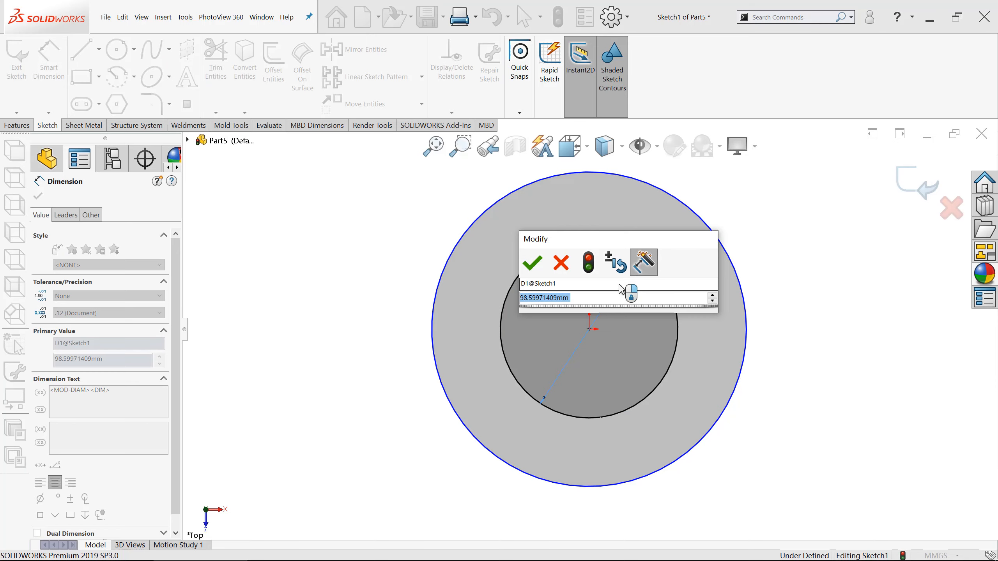
{"action": "type", "text": "27"}
{"action": "key", "text": "Return"}
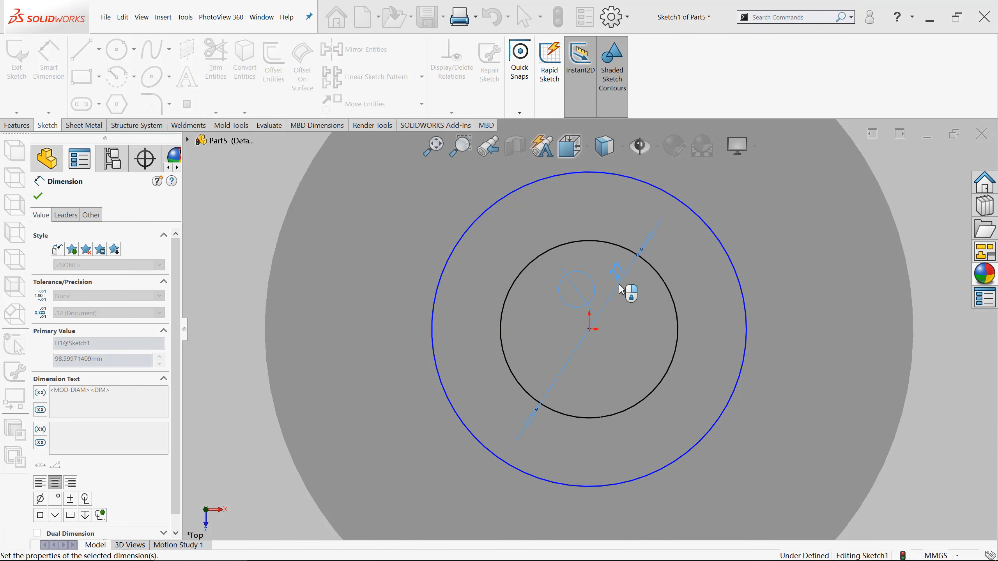
Dimension the outer circle's diameter to 54 mm.
{"action": "left_click", "coordinate": [691, 212]}
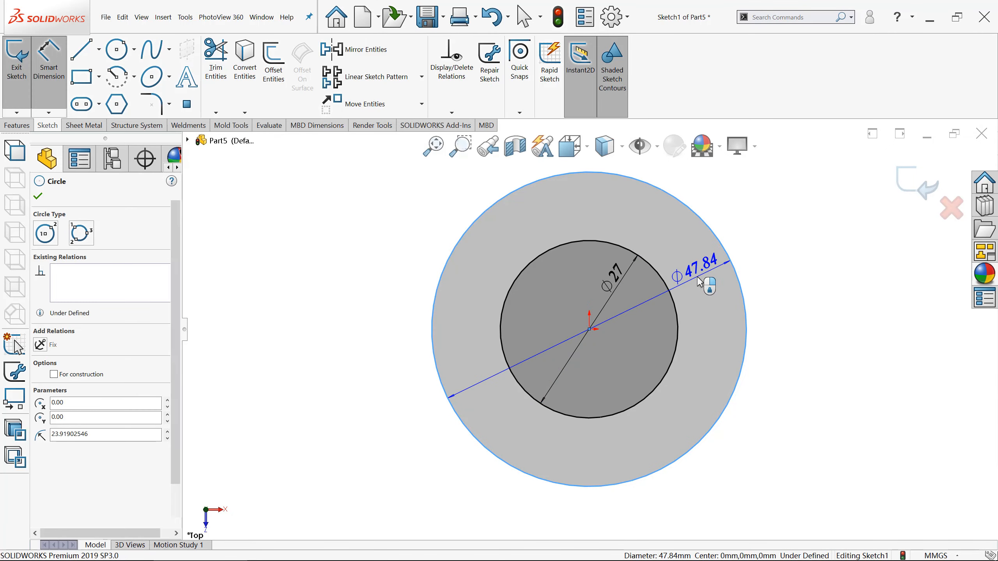
{"action": "left_click", "coordinate": [692, 279]}
{"action": "type", "text": "54"}
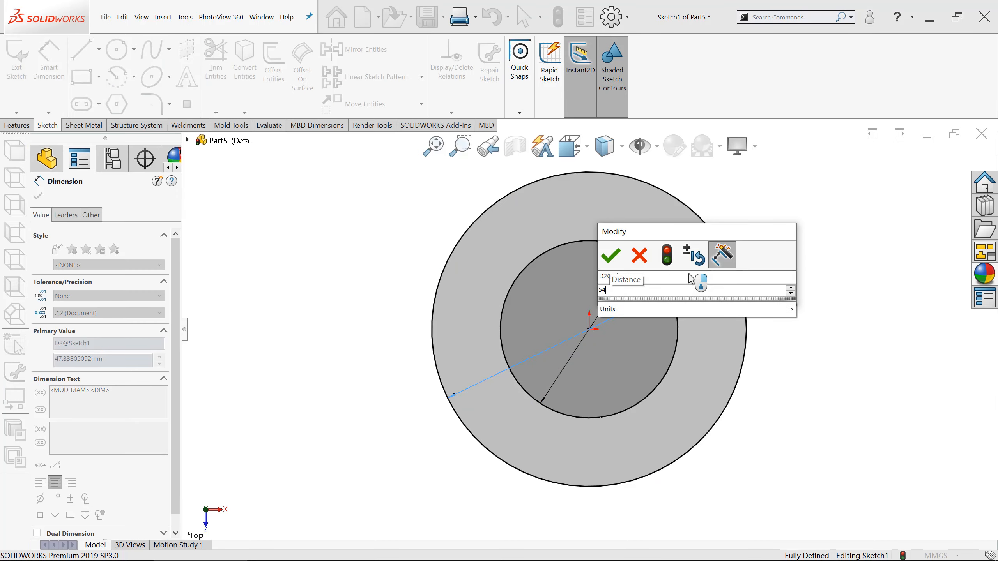
{"action": "key", "text": "Return"}
{"action": "scroll", "coordinate": [689, 275], "scroll_direction": "up", "scroll_amount": 3}
{"action": "left_click", "coordinate": [746, 270]}
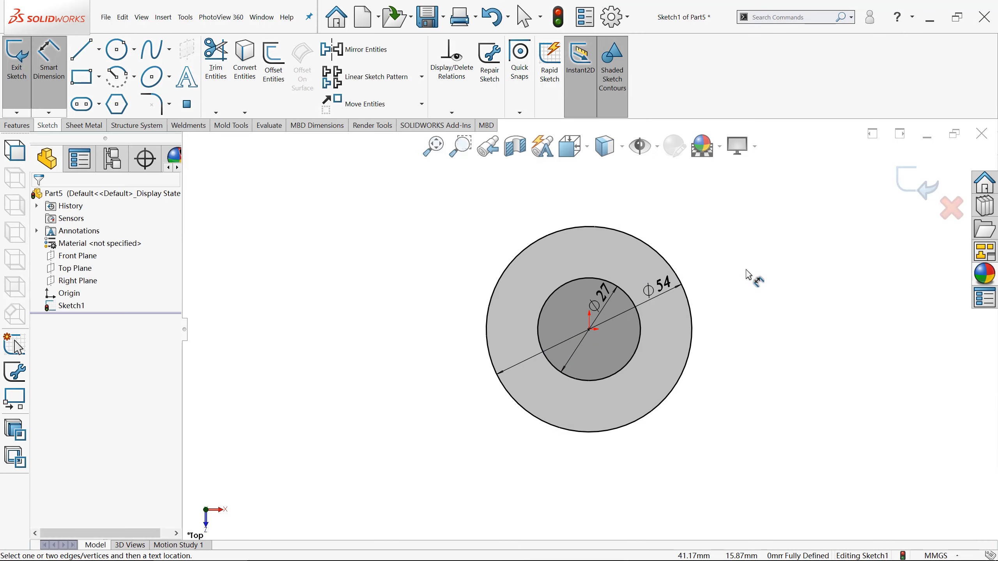
Sketch a vertical centerline through the origin from the uppermost to the lowest point of the outer circle.
{"action": "left_click", "coordinate": [99, 49]}
{"action": "left_click", "coordinate": [94, 83]}
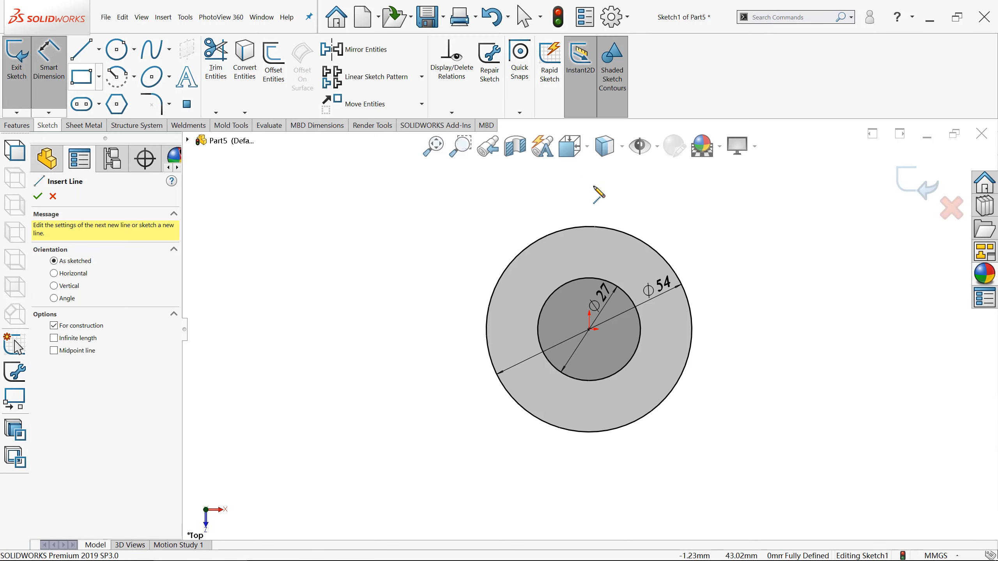
{"action": "left_click", "coordinate": [588, 227]}
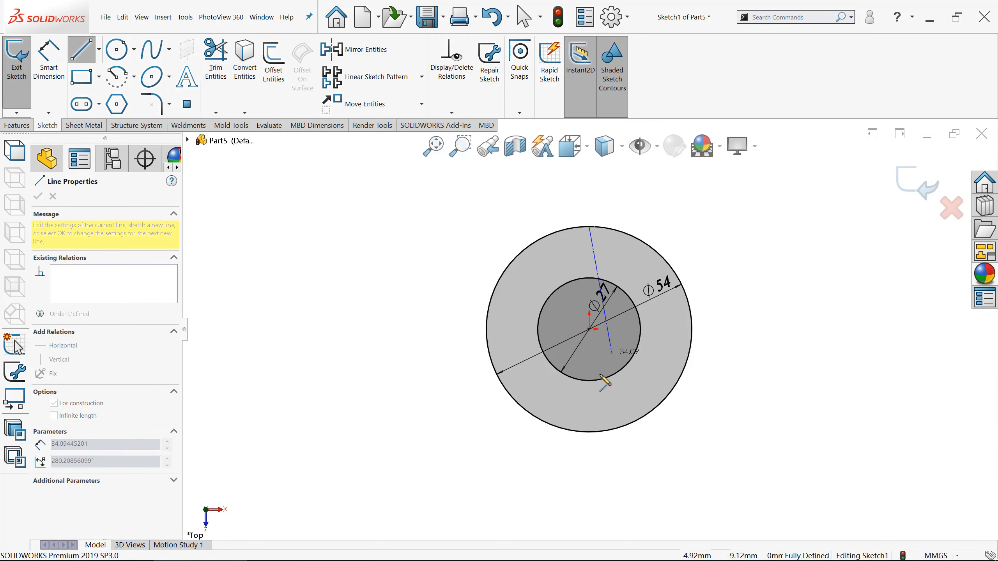
{"action": "left_click", "coordinate": [589, 432]}
{"action": "key", "text": "Escape"}
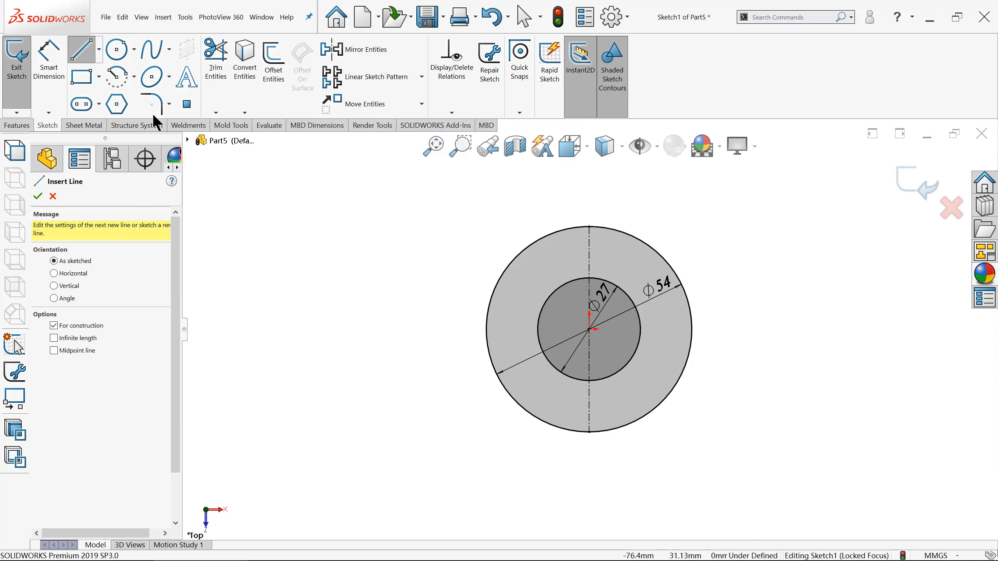
Sketch a vertical line just right of the centerline, then a horizontal line from its lower end to the outer circle.
{"action": "left_click", "coordinate": [99, 49]}
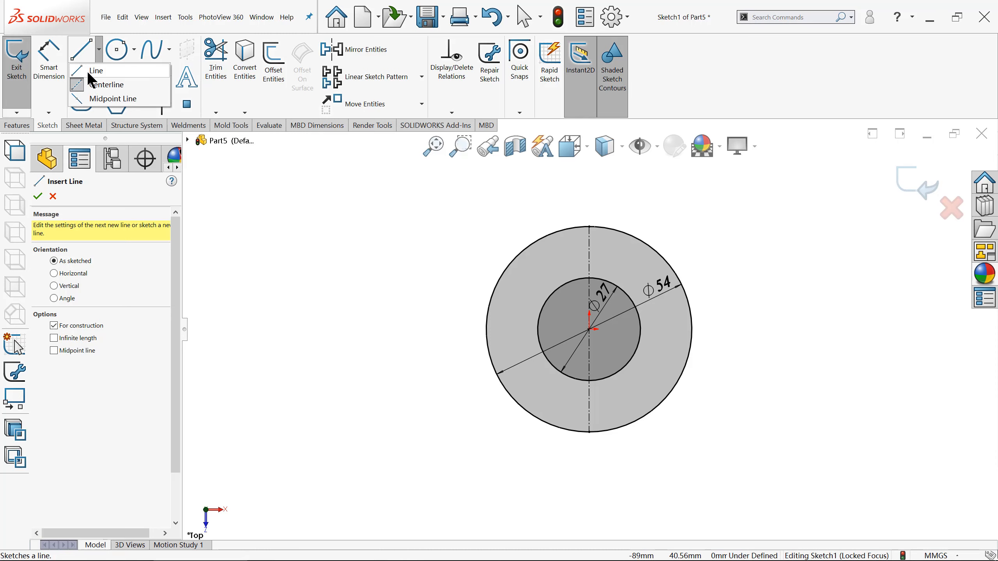
{"action": "left_click", "coordinate": [96, 67]}
{"action": "scroll", "coordinate": [636, 280], "scroll_direction": "down", "scroll_amount": 2}
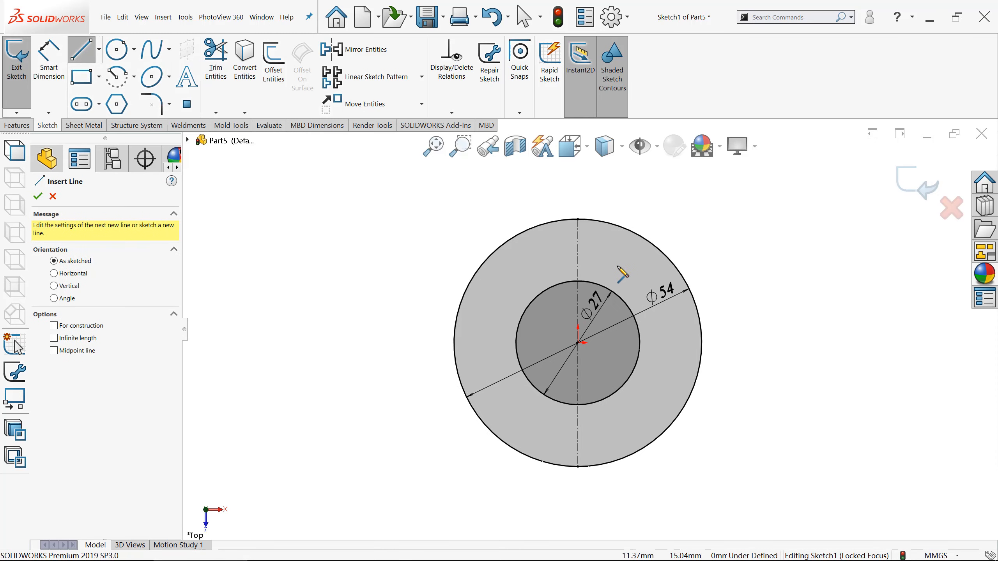
{"action": "left_click", "coordinate": [589, 257]}
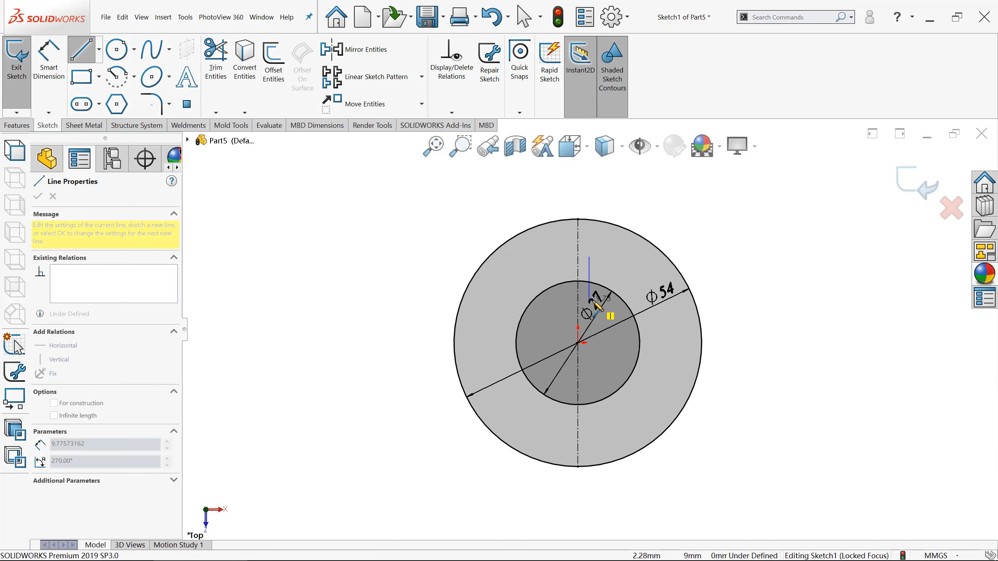
{"action": "left_click", "coordinate": [589, 427]}
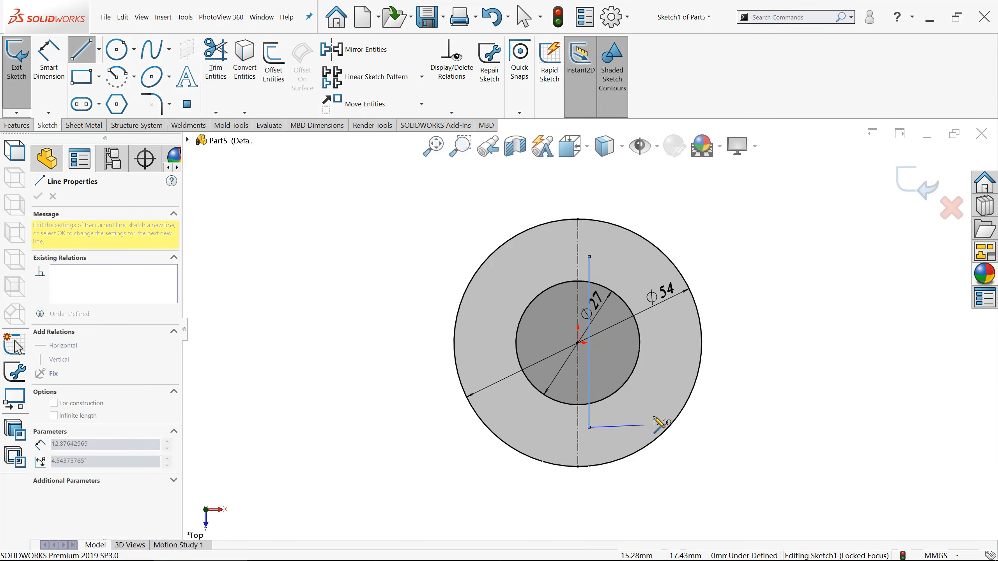
{"action": "left_click", "coordinate": [669, 427]}
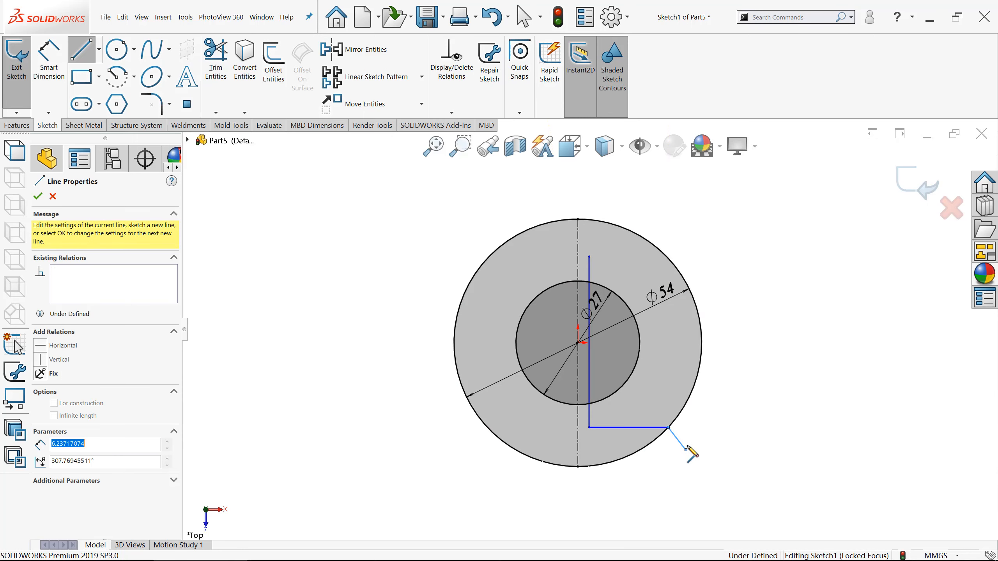
{"action": "key", "text": "Escape"}
Sketch a horizontal line from the upper end of the vertical line rightward to the outer circle.
{"action": "left_click", "coordinate": [589, 258]}
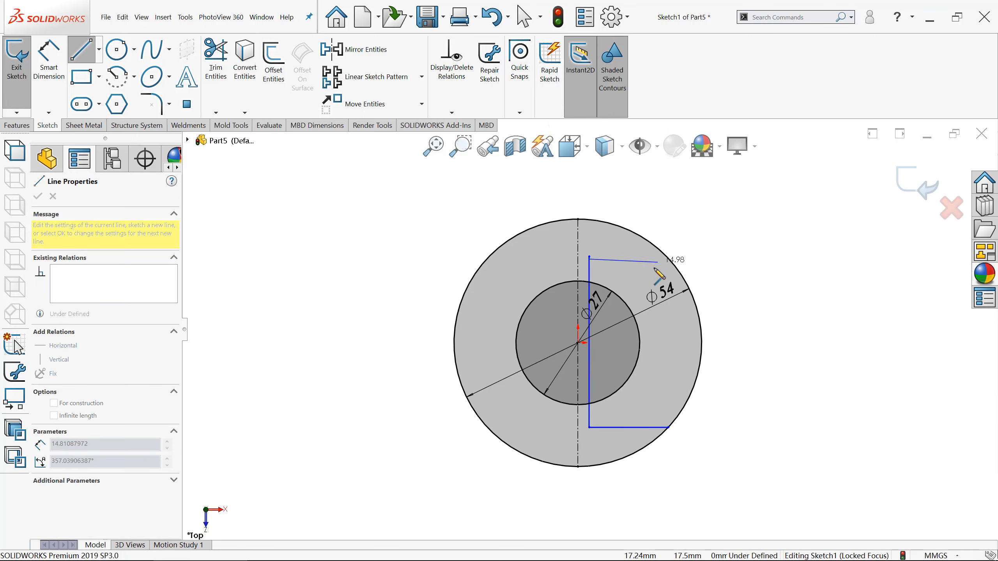
{"action": "key", "text": "Escape"}
{"action": "scroll", "coordinate": [600, 264], "scroll_direction": "down", "scroll_amount": 3}
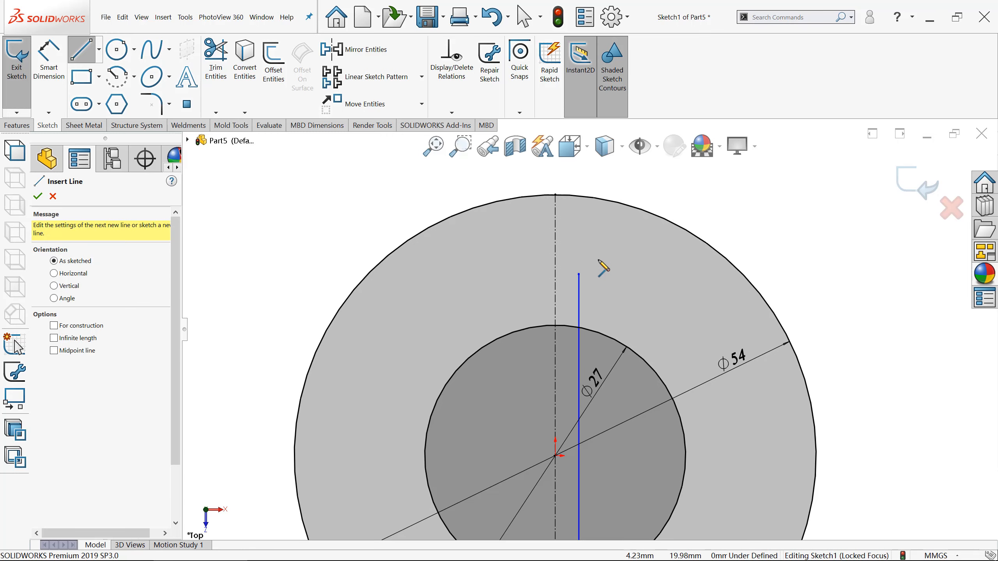
{"action": "left_click", "coordinate": [580, 275]}
{"action": "scroll", "coordinate": [589, 291], "scroll_direction": "up", "scroll_amount": 2}
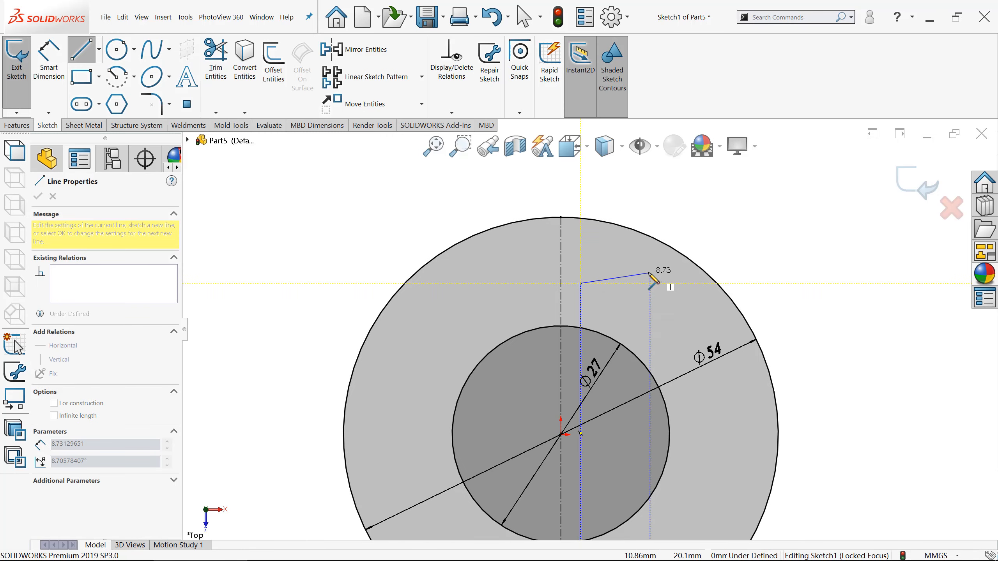
{"action": "left_click", "coordinate": [715, 283]}
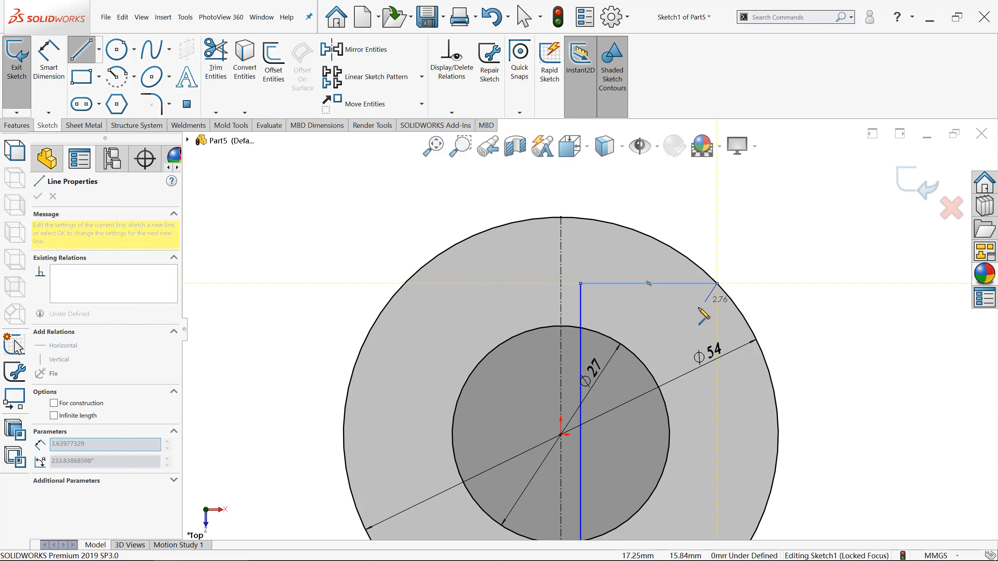
{"action": "key", "text": "Escape"}
{"action": "scroll", "coordinate": [657, 270], "scroll_direction": "up", "scroll_amount": 2}
{"action": "key", "text": "Escape"}
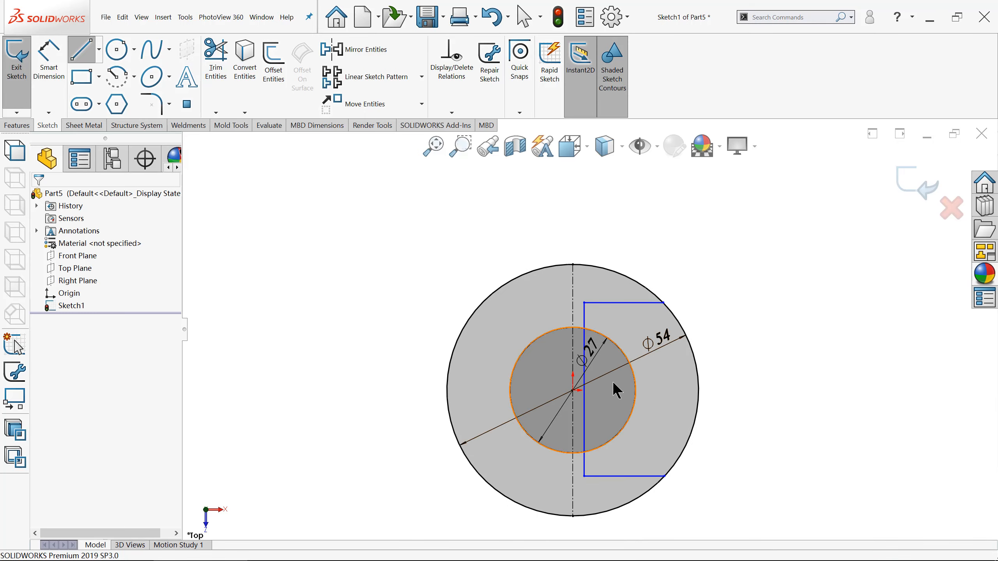
Add a Horizontal relation between the midpoint of the solid vertical line and the origin.
{"action": "scroll", "coordinate": [590, 391], "scroll_direction": "down", "scroll_amount": 1}
{"action": "scroll", "coordinate": [590, 391], "scroll_direction": "down", "scroll_amount": 2}
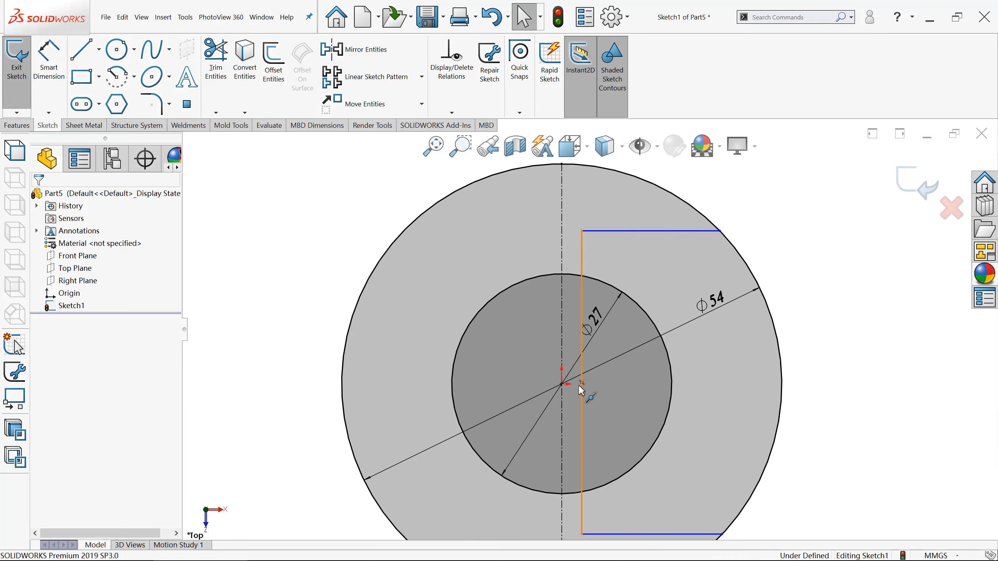
{"action": "left_click", "coordinate": [583, 383]}
{"action": "left_click", "coordinate": [590, 383], "text": "ctrl"}
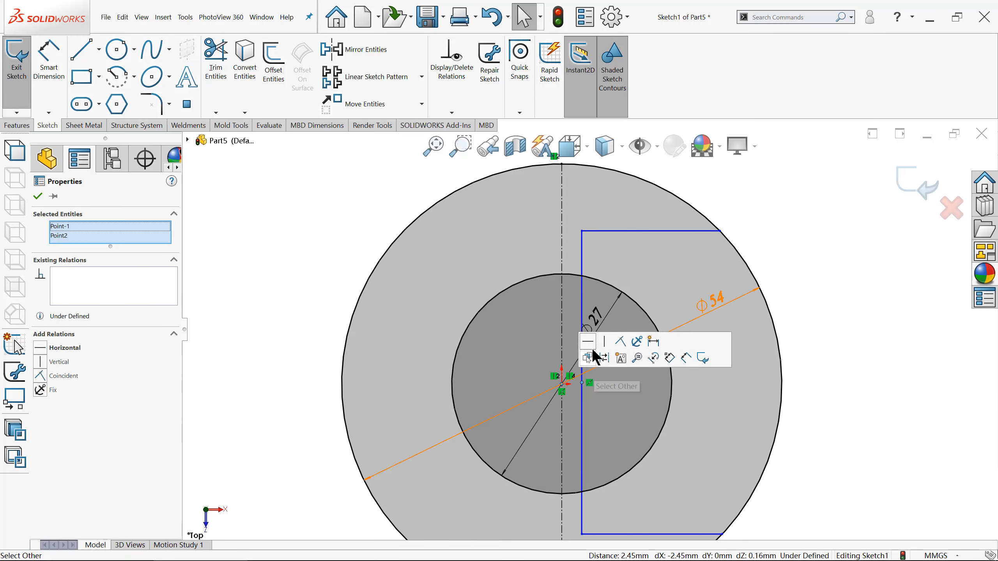
{"action": "left_click", "coordinate": [595, 353]}
{"action": "scroll", "coordinate": [585, 338], "scroll_direction": "up", "scroll_amount": 2}
{"action": "left_click", "coordinate": [335, 246]}
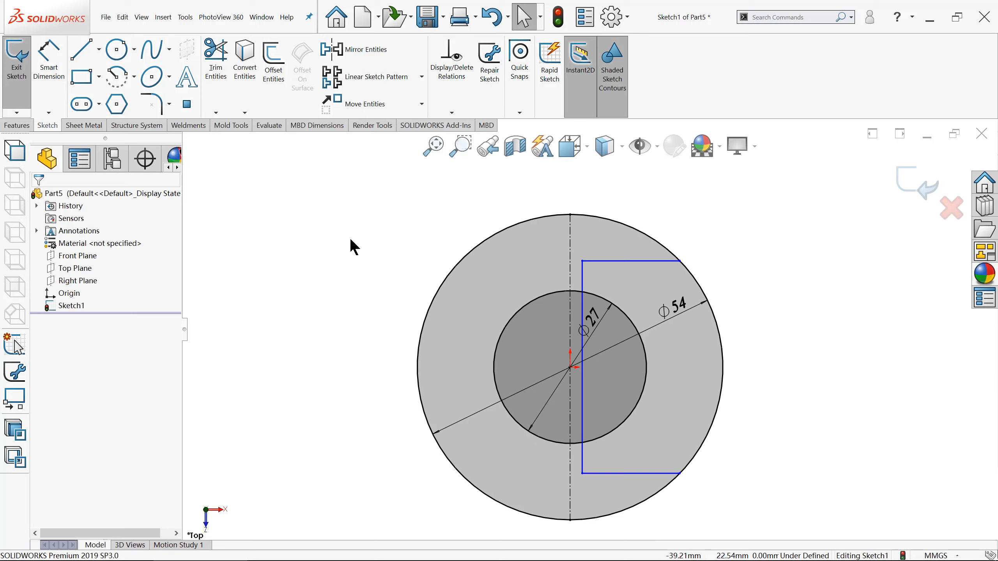
Dimension the solid vertical line's length to 44 mm.
{"action": "left_click", "coordinate": [49, 59]}
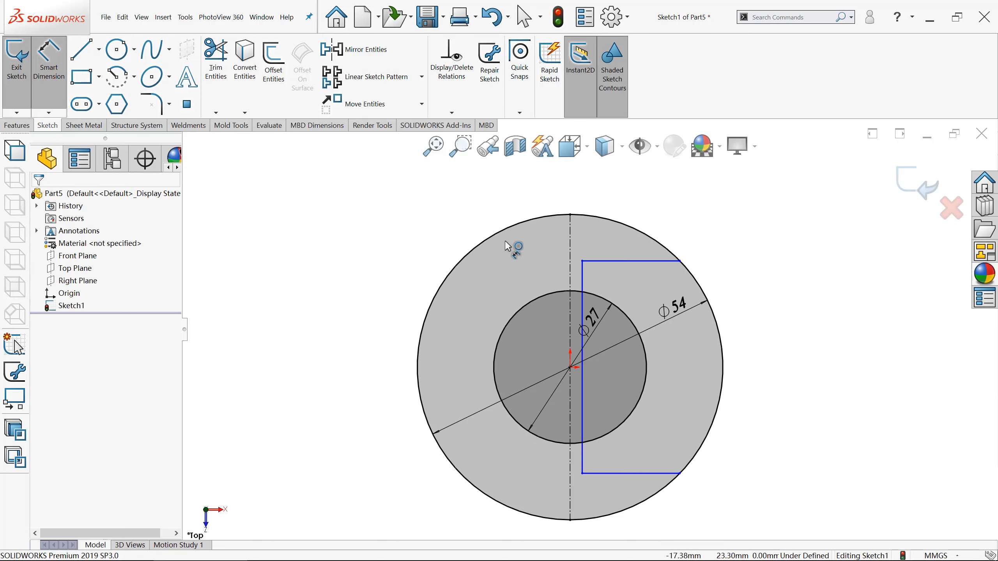
{"action": "left_click", "coordinate": [582, 277]}
{"action": "left_click", "coordinate": [372, 367]}
{"action": "type", "text": "44"}
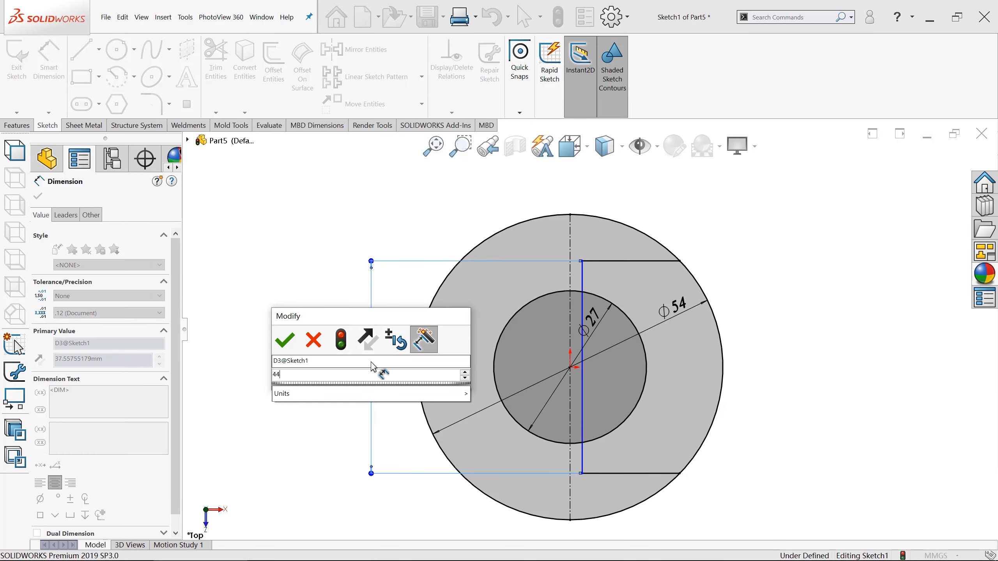
{"action": "key", "text": "Return"}
{"action": "scroll", "coordinate": [549, 399], "scroll_direction": "up", "scroll_amount": 2}
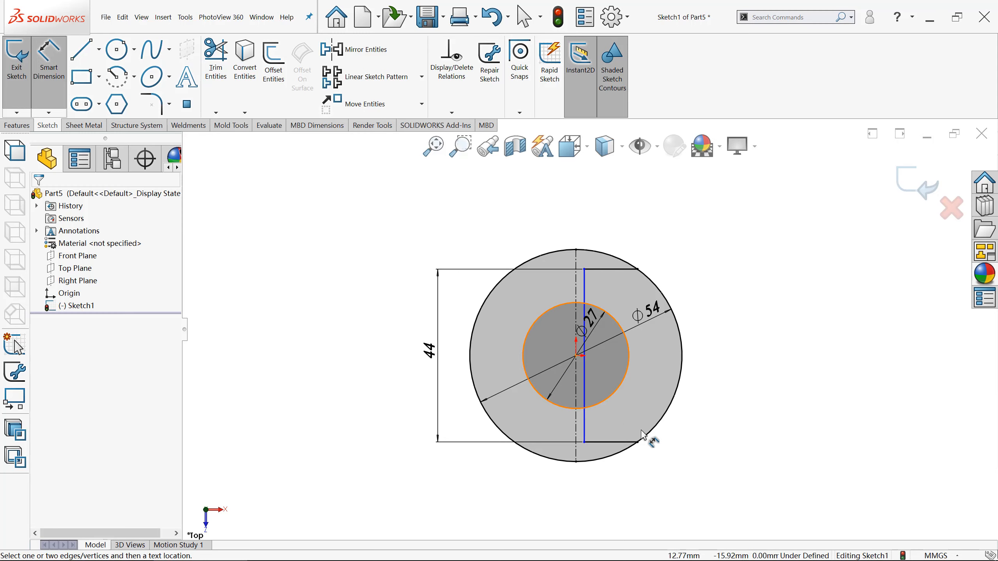
Dimension the distance between the centerline and the solid vertical line to 1 mm.
{"action": "scroll", "coordinate": [585, 424], "scroll_direction": "down", "scroll_amount": 1}
{"action": "left_click", "coordinate": [571, 416]}
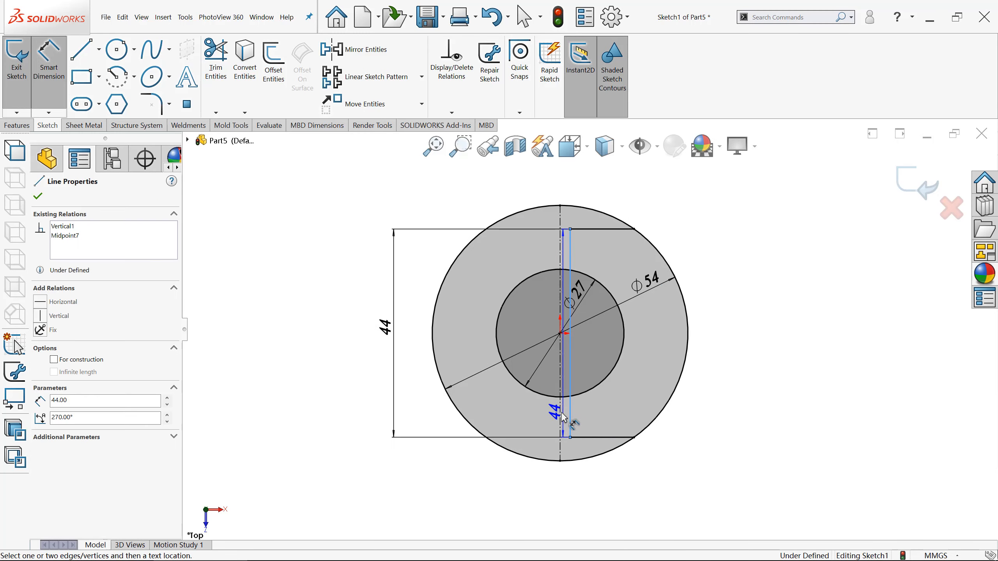
{"action": "left_click", "coordinate": [561, 415]}
{"action": "left_click", "coordinate": [574, 513]}
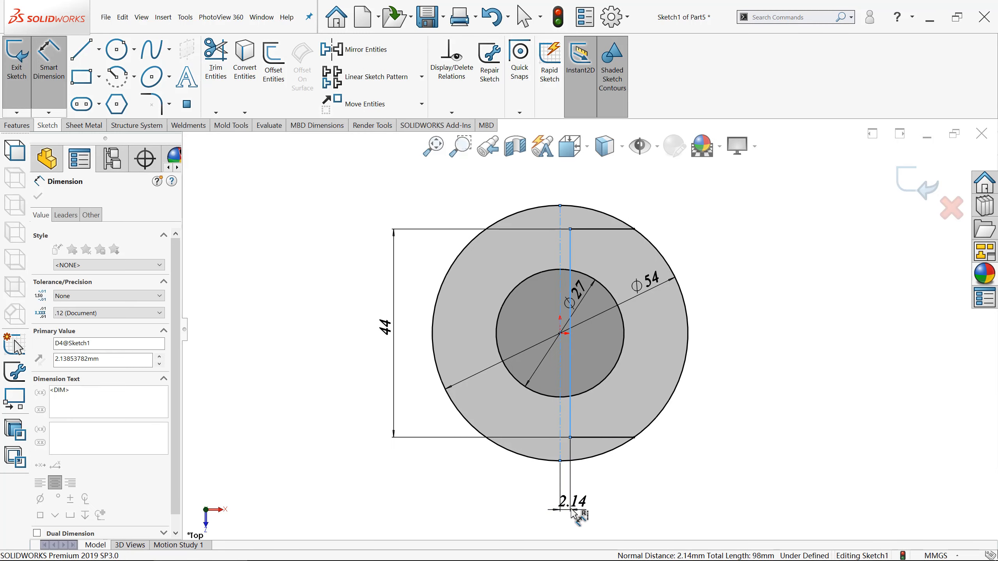
{"action": "type", "text": "1"}
{"action": "key", "text": "Return"}
{"action": "left_click", "coordinate": [777, 394]}
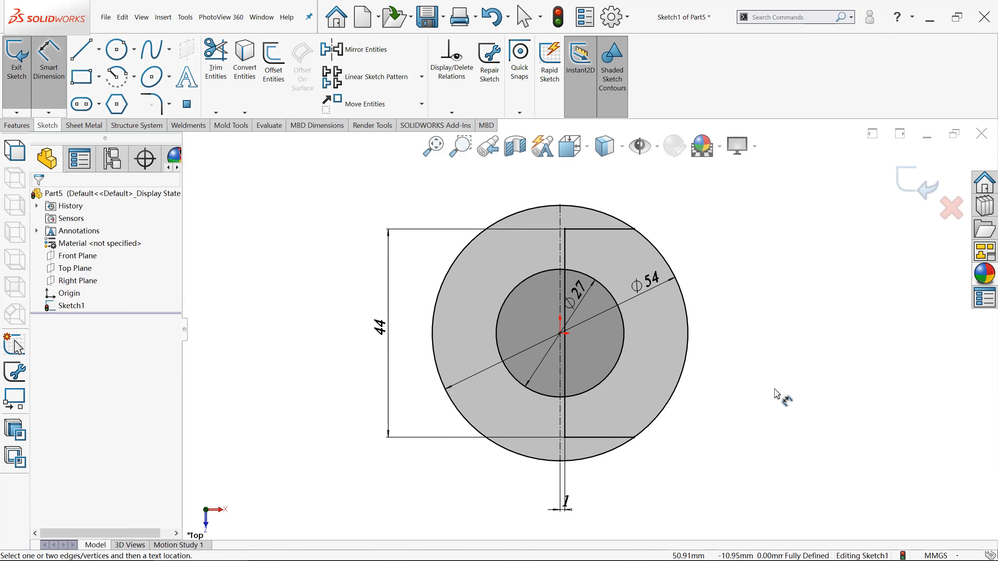
Extrude the C-shaped region between the circles and the straight lines 10 mm as a blind boss.
{"action": "left_click", "coordinate": [16, 126]}
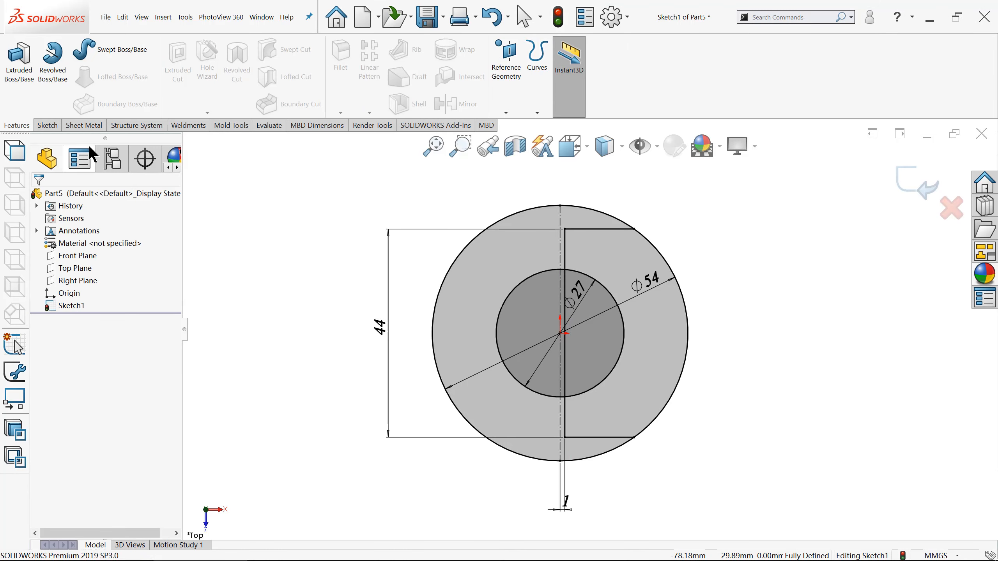
{"action": "left_click", "coordinate": [24, 60]}
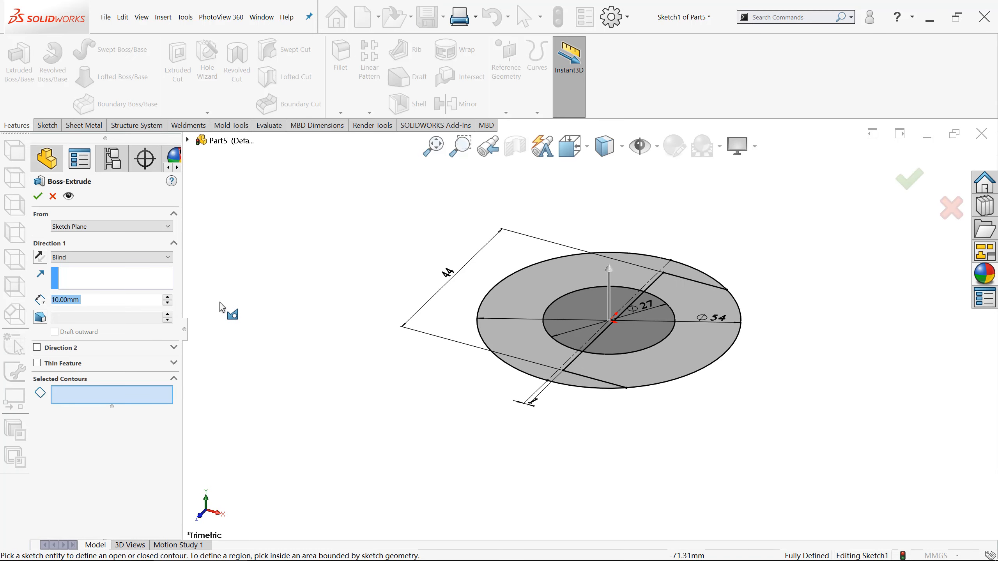
{"action": "left_click", "coordinate": [670, 372]}
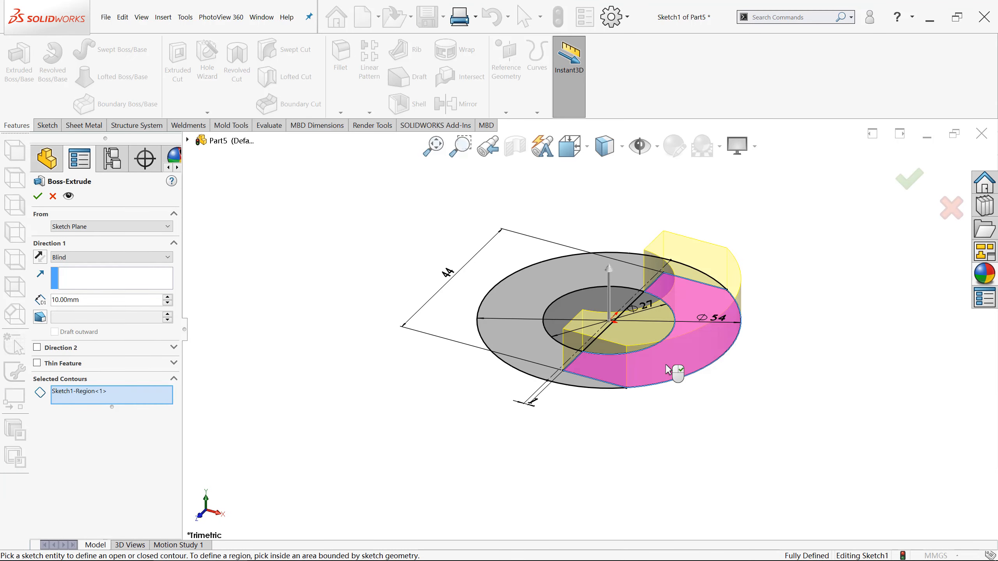
{"action": "left_click", "coordinate": [39, 196]}
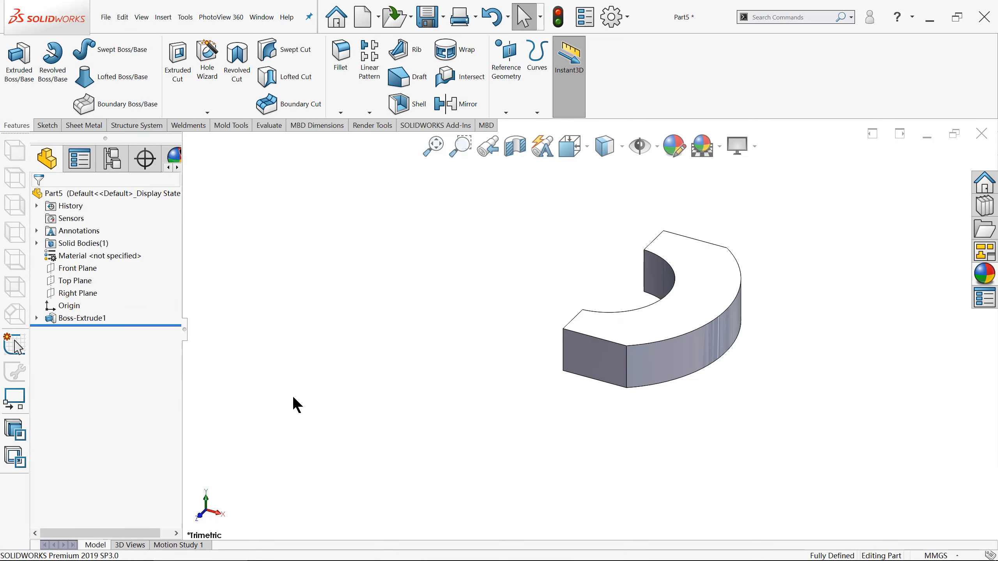
Apply a light violet-blue colour appearance to the whole part.
{"action": "key", "text": "ctrl+7"}
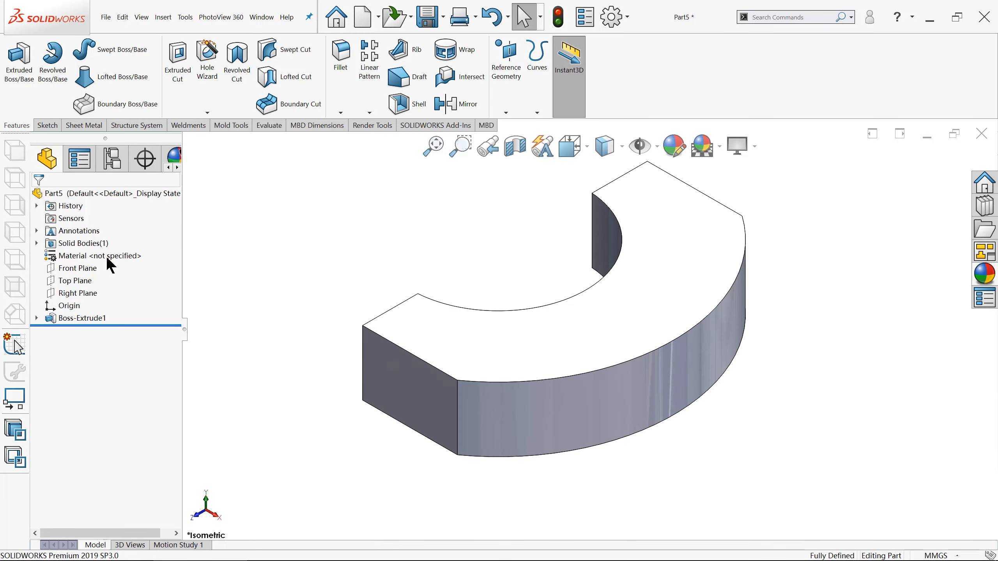
{"action": "right_click", "coordinate": [85, 189]}
{"action": "mouse_move", "coordinate": [118, 179]}
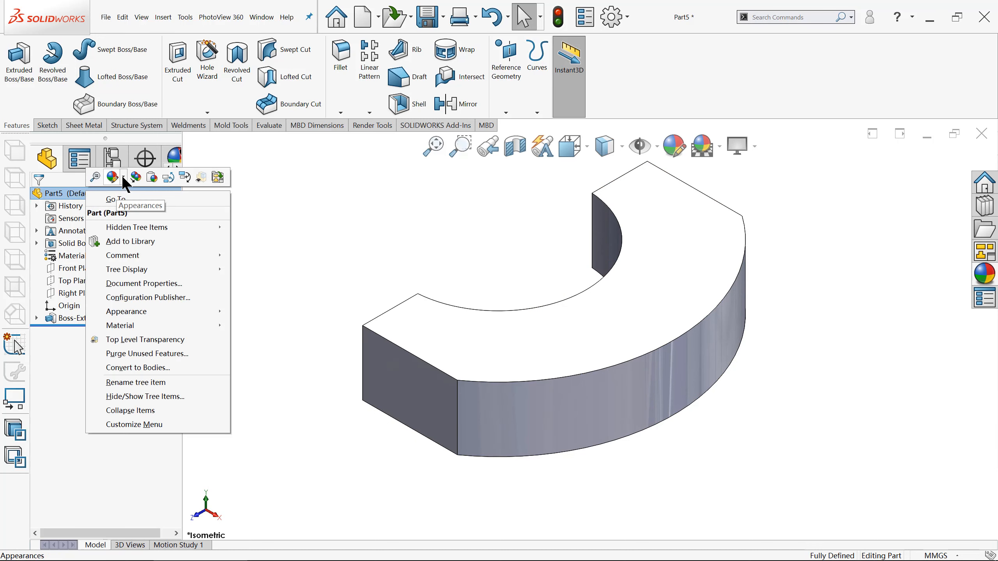
{"action": "left_click", "coordinate": [131, 205]}
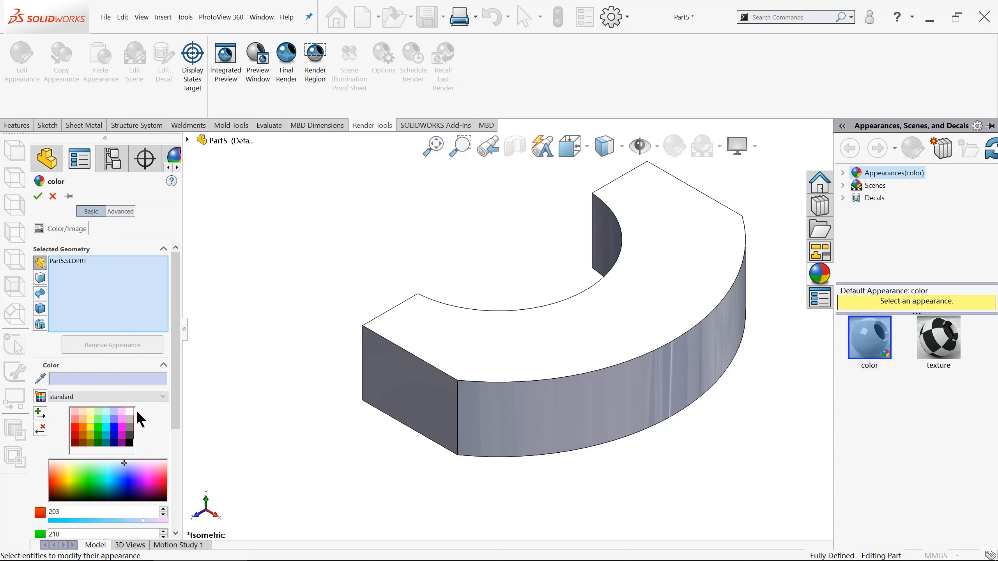
{"action": "left_click", "coordinate": [118, 426]}
{"action": "left_click", "coordinate": [38, 196]}
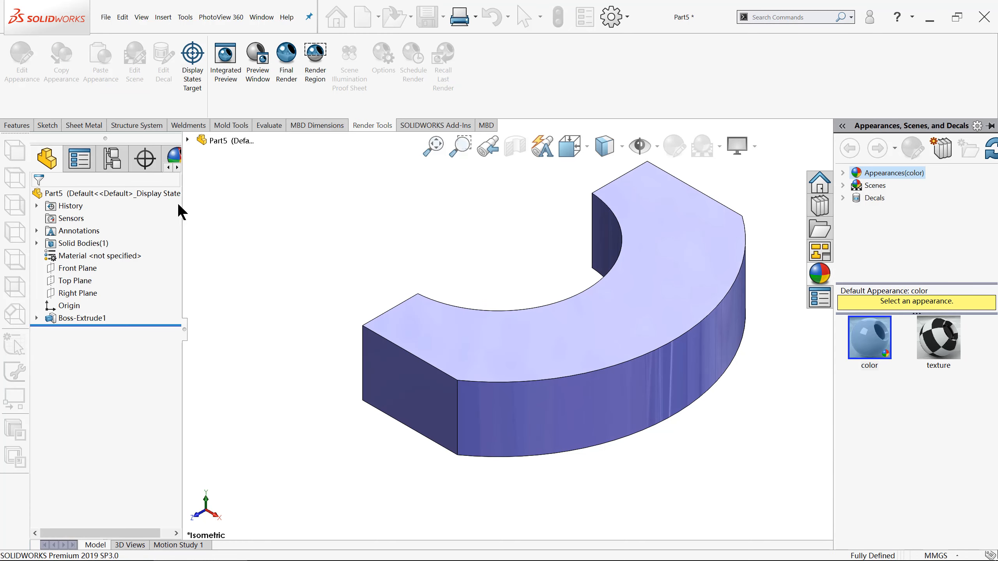
{"action": "left_click", "coordinate": [366, 224]}
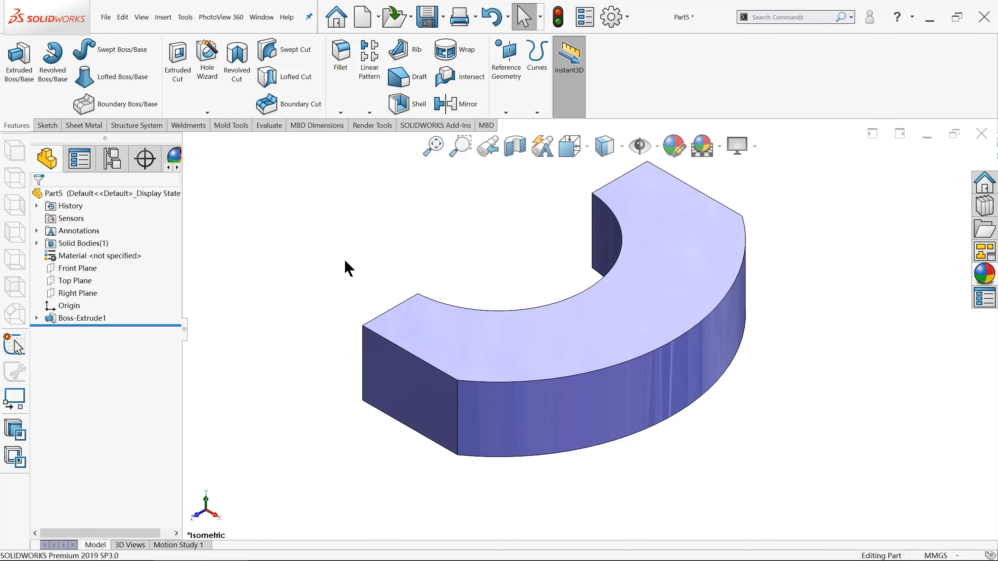
Start a sketch on the Top Plane and draw two concentric circles, about 21 mm and 36 mm in diameter, right of the C-shaped body.
{"action": "left_click", "coordinate": [83, 281]}
{"action": "left_click", "coordinate": [91, 271]}
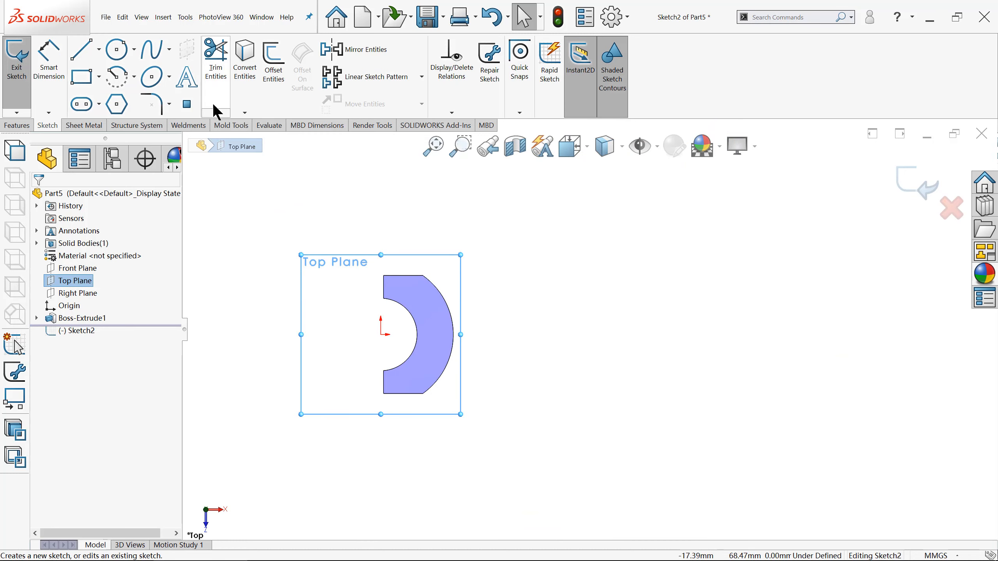
{"action": "left_click", "coordinate": [117, 49]}
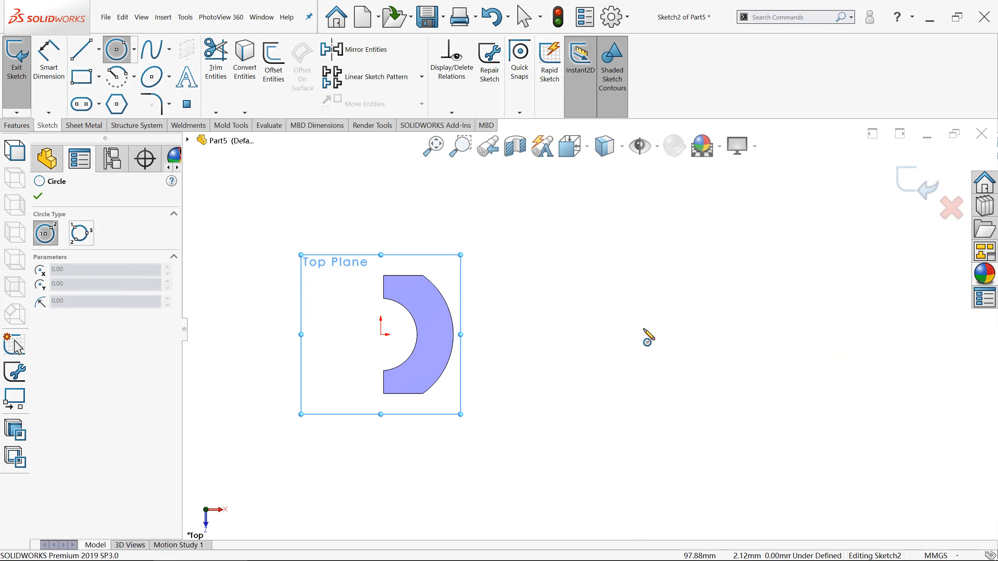
{"action": "mouse_move", "coordinate": [644, 329]}
{"action": "left_mouse_down"}
{"action": "mouse_move", "coordinate": [671, 329]}
{"action": "mouse_move", "coordinate": [603, 302]}
{"action": "left_mouse_up"}
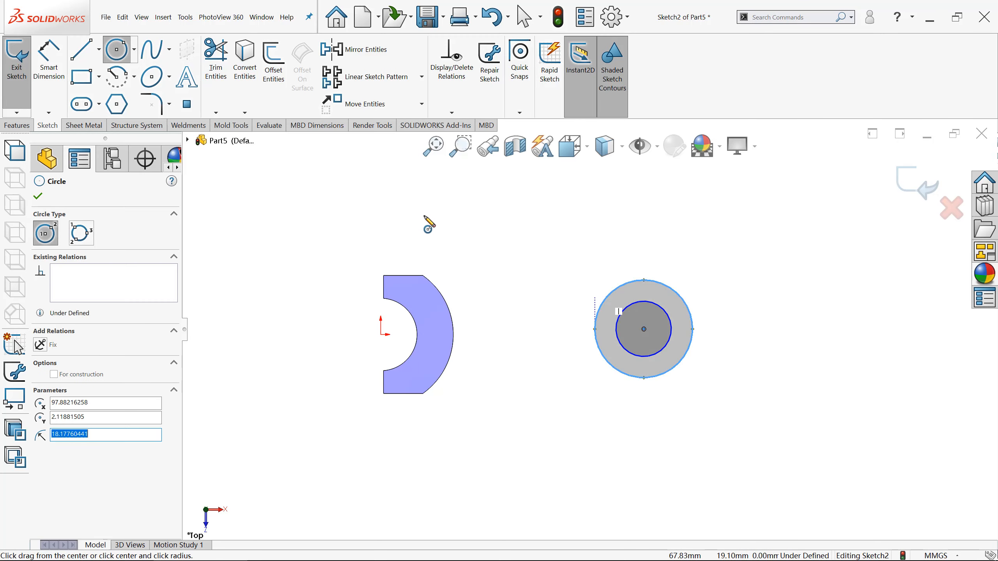
Dimension the inner circle's diameter to 15 mm.
{"action": "left_click", "coordinate": [54, 52]}
{"action": "scroll", "coordinate": [647, 303], "scroll_direction": "down", "scroll_amount": 2}
{"action": "left_click", "coordinate": [647, 307]}
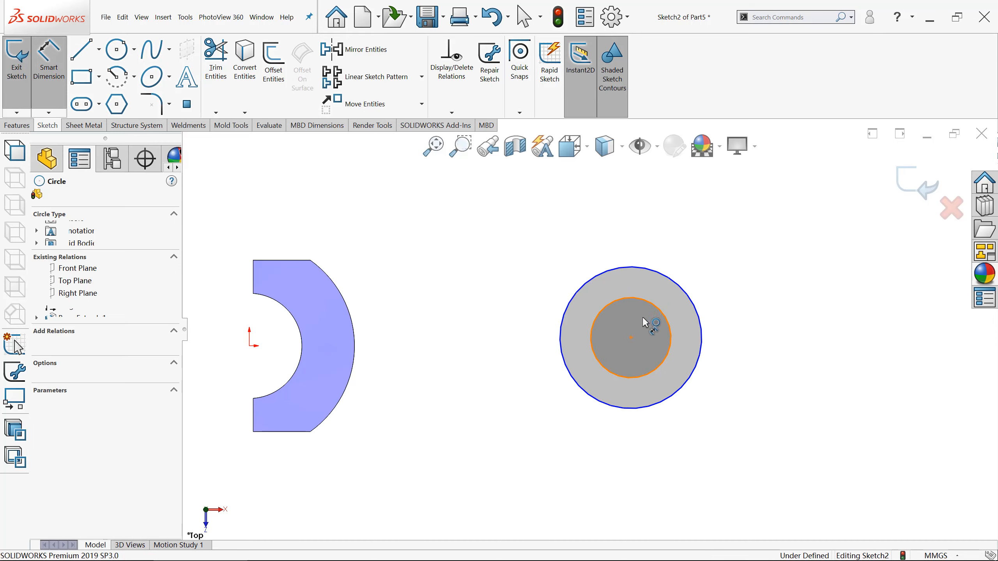
{"action": "left_click", "coordinate": [644, 327]}
{"action": "type", "text": "15"}
{"action": "key", "text": "Return"}
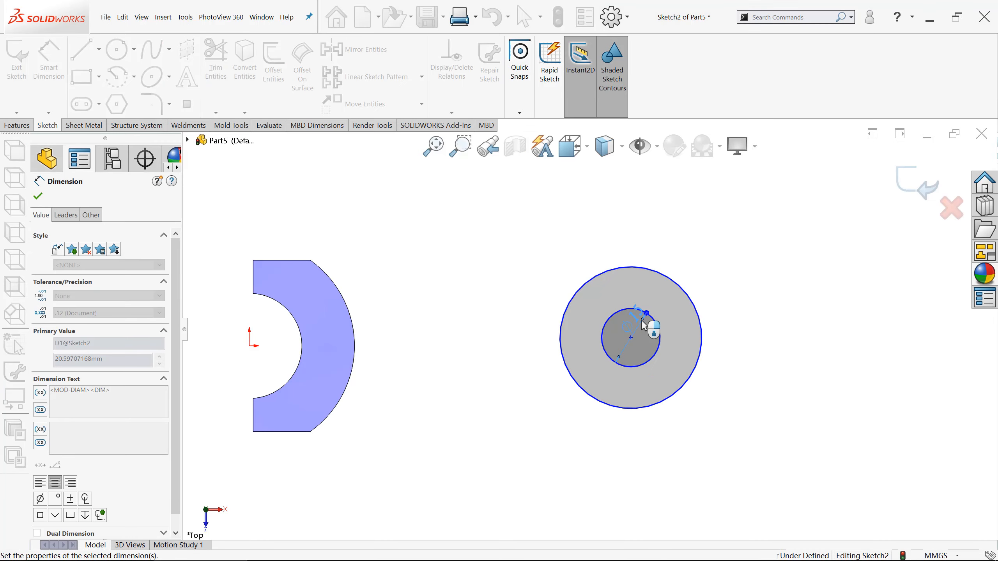
Dimension the outer circle's diameter to 30 mm.
{"action": "left_click", "coordinate": [673, 282]}
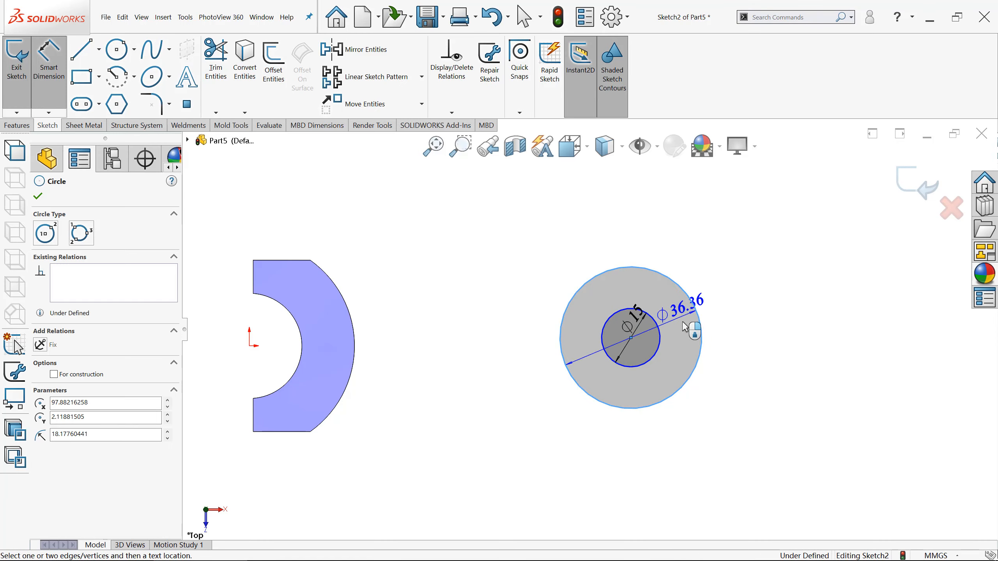
{"action": "left_click", "coordinate": [683, 331]}
{"action": "type", "text": "30"}
{"action": "key", "text": "Return"}
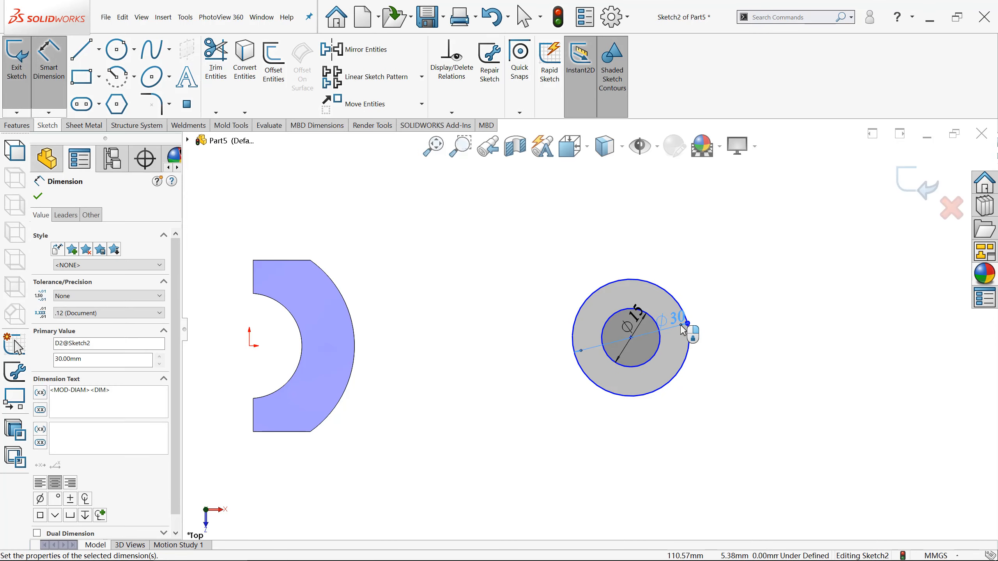
{"action": "left_click", "coordinate": [448, 318]}
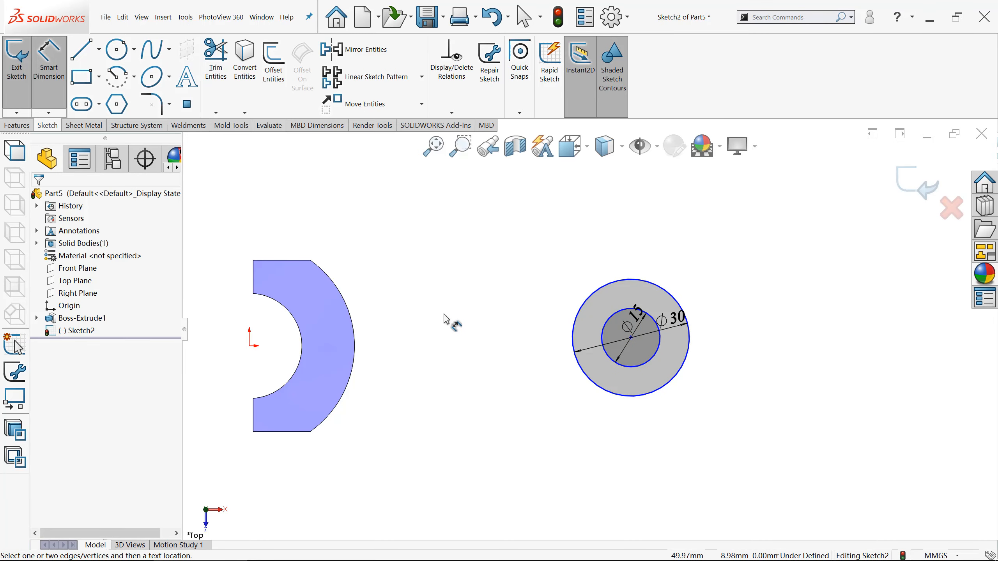
{"action": "key", "text": "Escape"}
{"action": "key", "text": "Escape"}
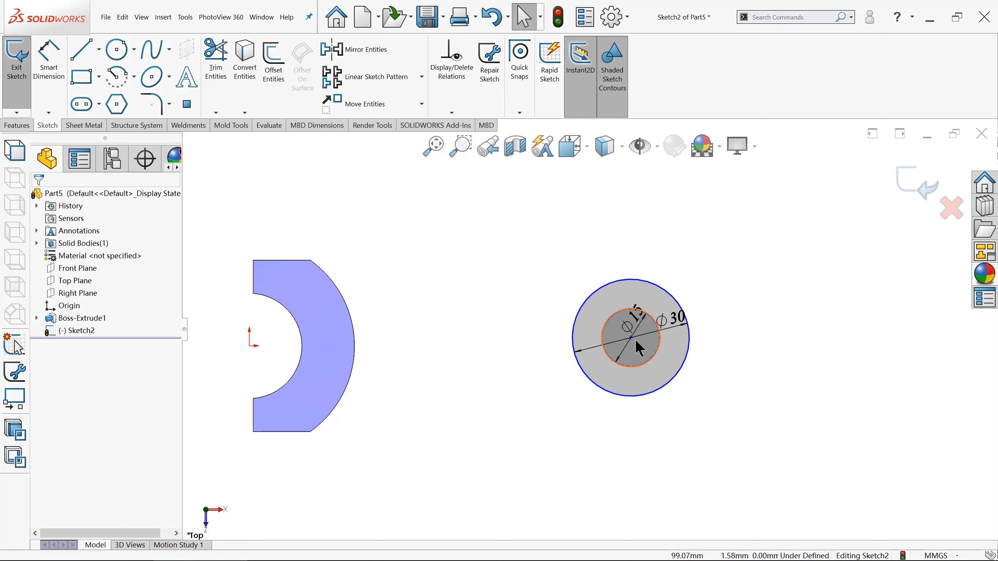
Add a Horizontal relation between the concentric circles' centre point and the origin.
{"action": "scroll", "coordinate": [632, 345], "scroll_direction": "down", "scroll_amount": 4}
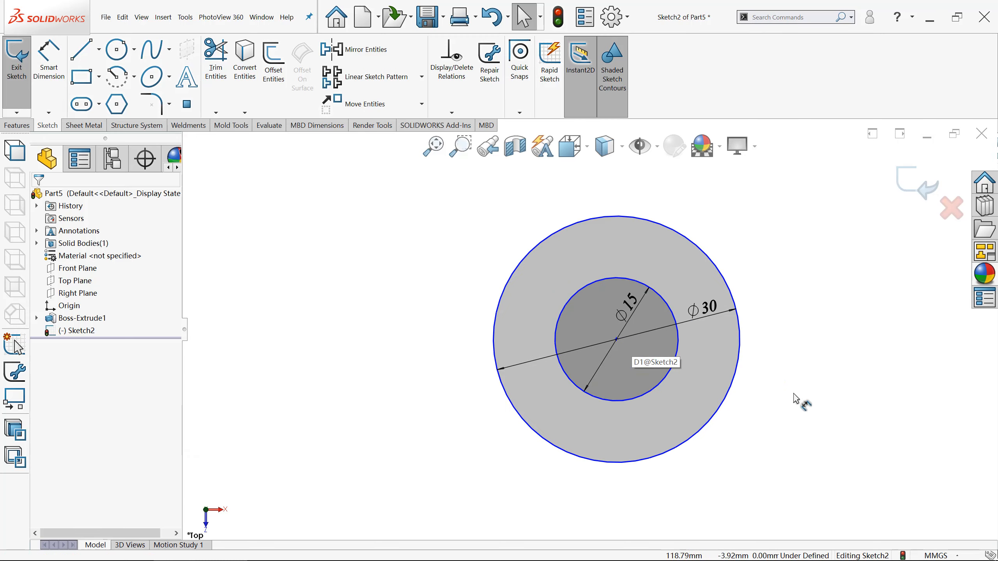
{"action": "left_click", "coordinate": [617, 339]}
{"action": "scroll", "coordinate": [589, 332], "scroll_direction": "up", "scroll_amount": 5}
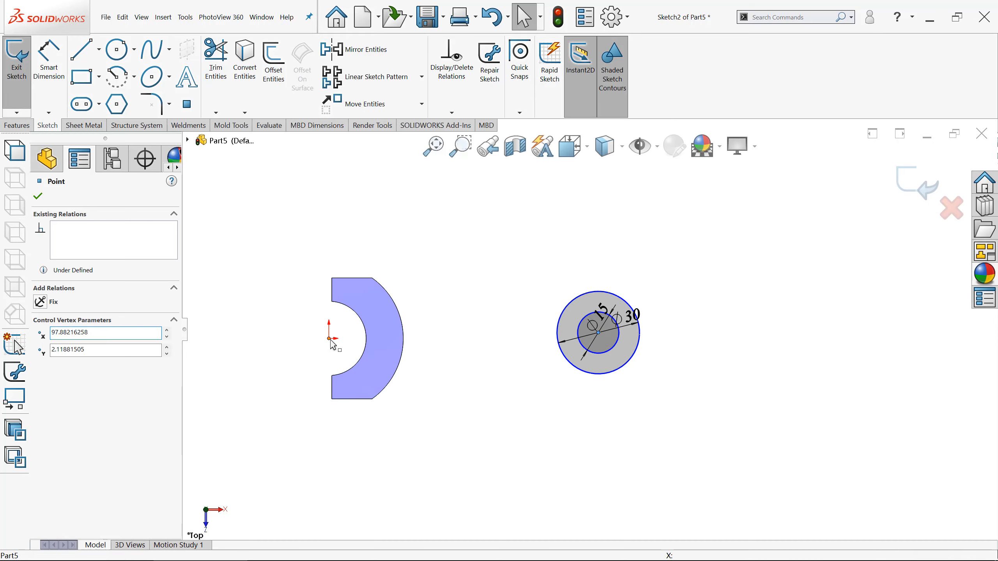
{"action": "left_click", "coordinate": [330, 339], "text": "ctrl"}
{"action": "left_click", "coordinate": [355, 305]}
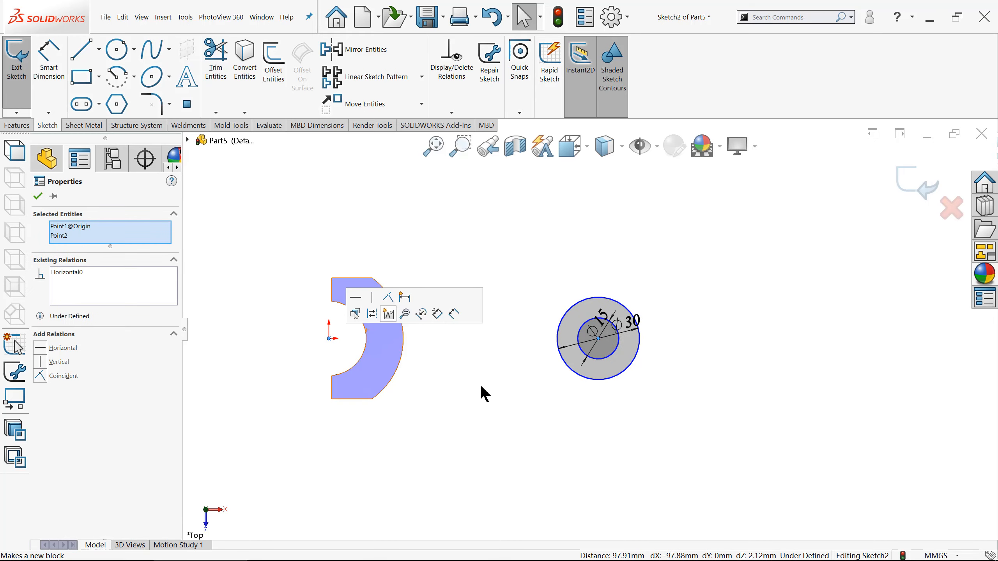
{"action": "left_click", "coordinate": [499, 405]}
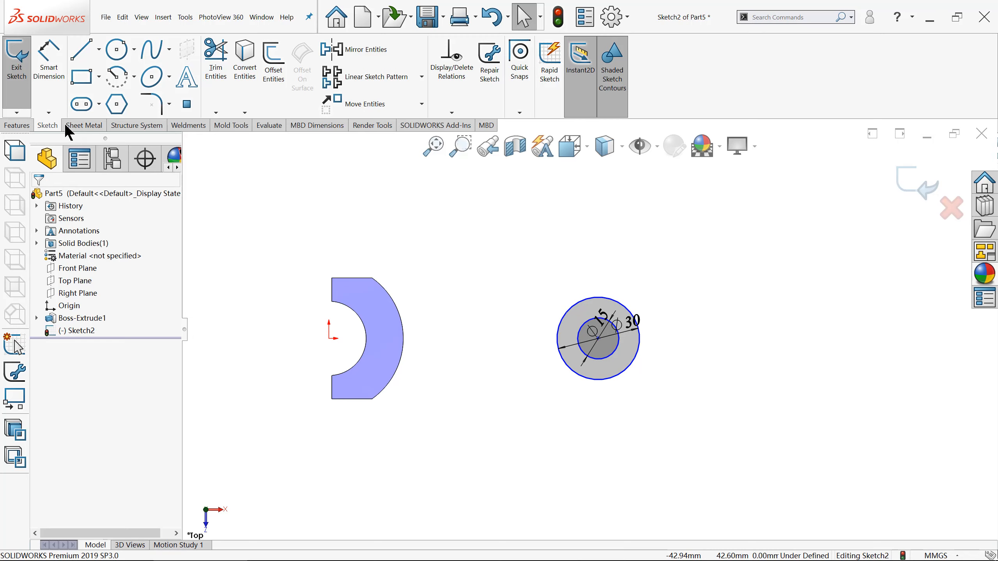
Dimension the horizontal distance between the origin and the circles' centre to 120 mm.
{"action": "left_click", "coordinate": [48, 58]}
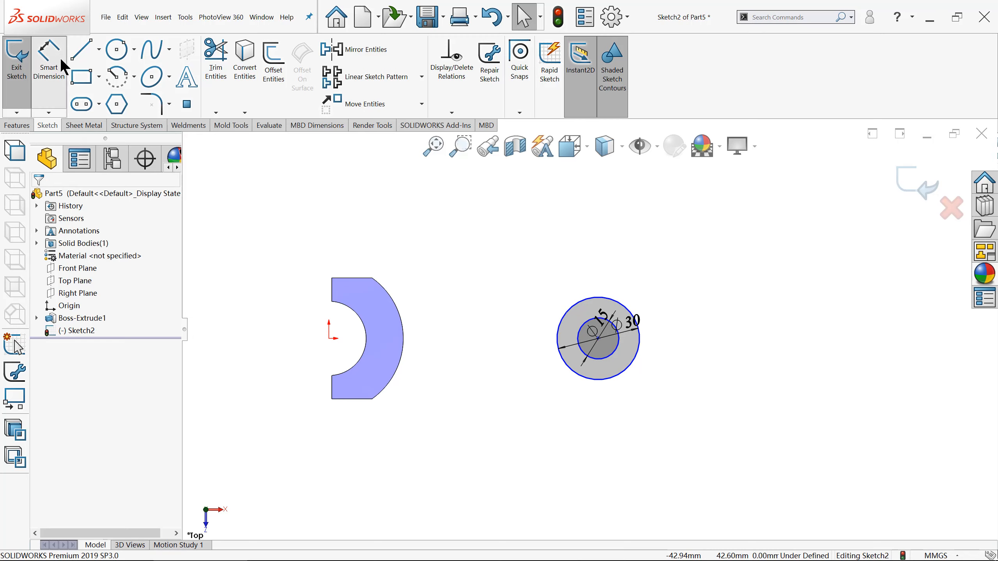
{"action": "left_click", "coordinate": [329, 339]}
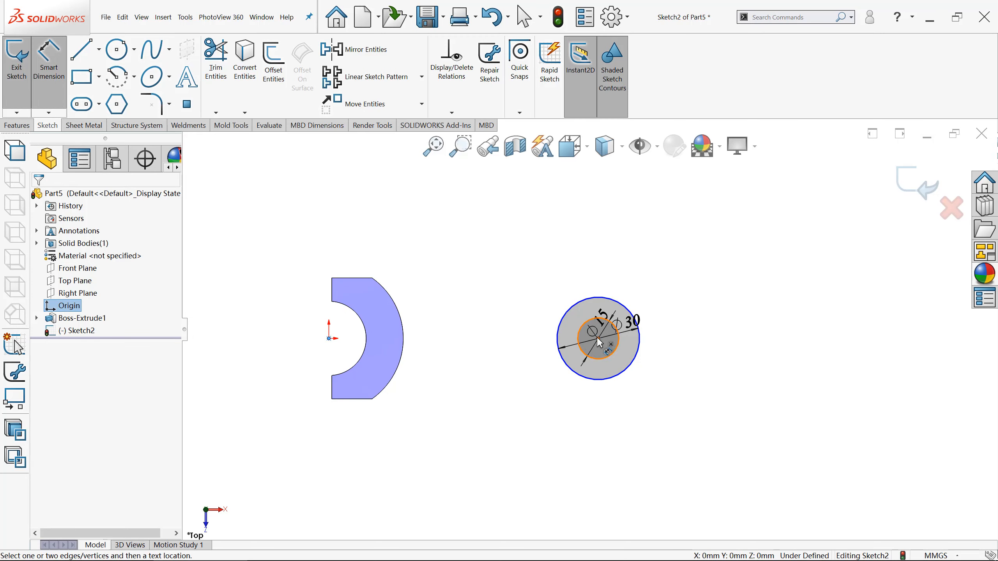
{"action": "left_click", "coordinate": [598, 339]}
{"action": "left_click", "coordinate": [489, 445]}
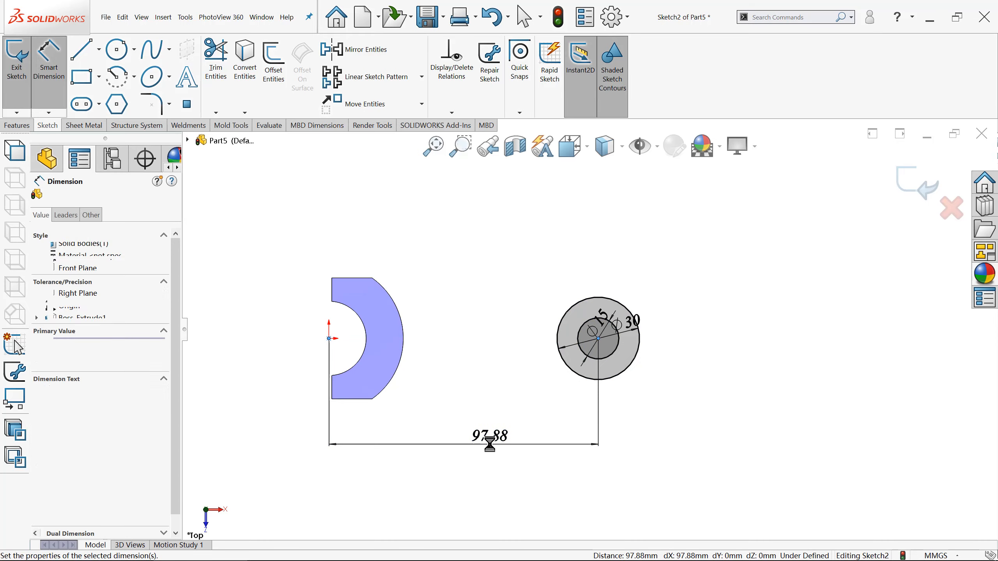
{"action": "type", "text": "120"}
{"action": "key", "text": "Return"}
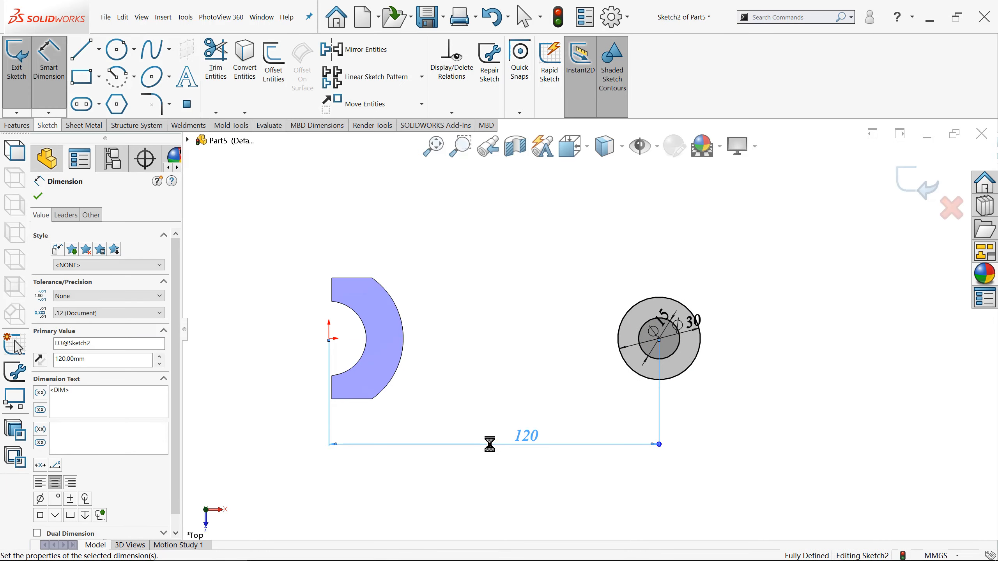
{"action": "left_click", "coordinate": [522, 277]}
Extrude the ring between the 15 mm and 30 mm circles 28 mm as a separate body, with Merge result turned off.
{"action": "left_click", "coordinate": [17, 125]}
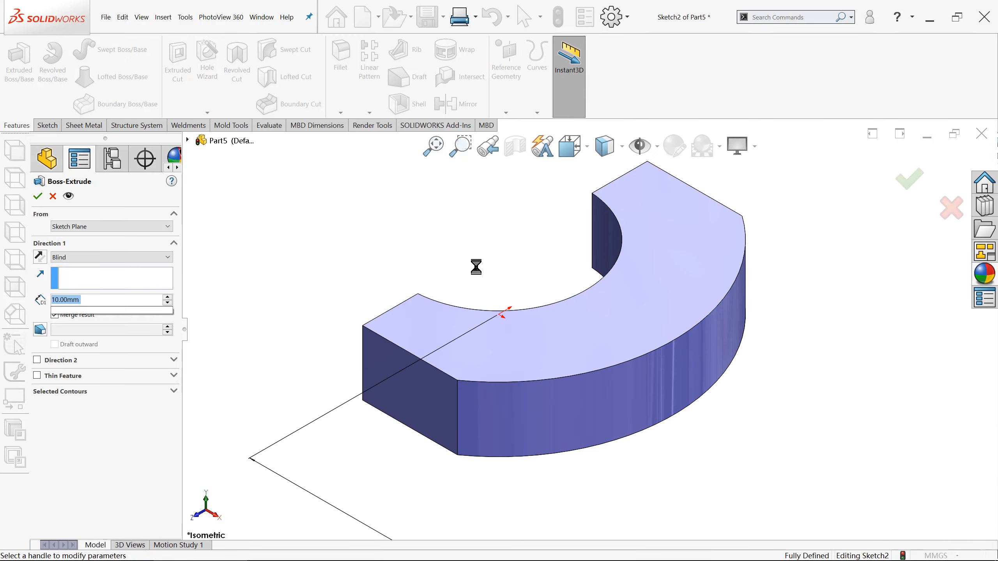
{"action": "type", "text": "f"}
{"action": "key", "text": "Escape"}
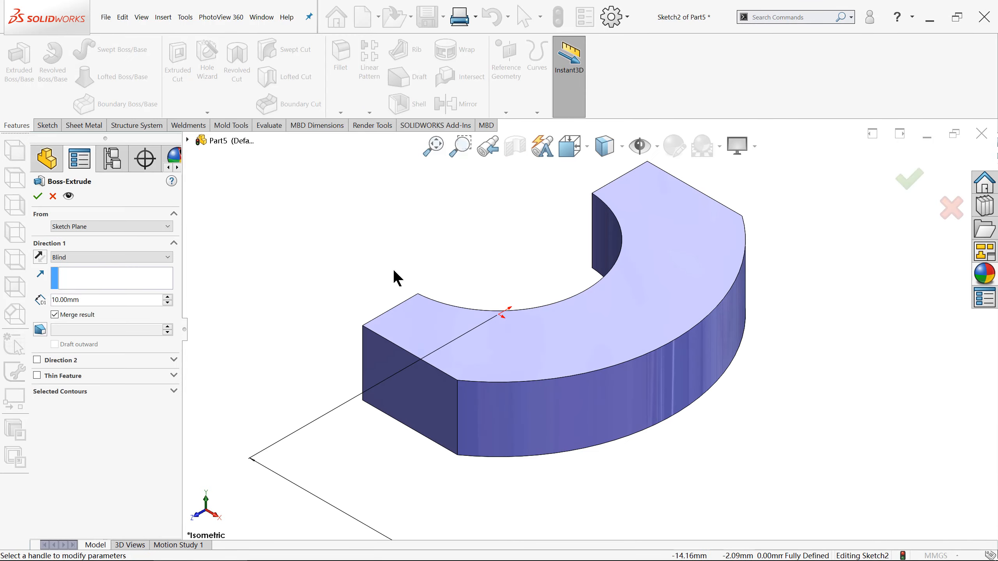
{"action": "key", "text": "f"}
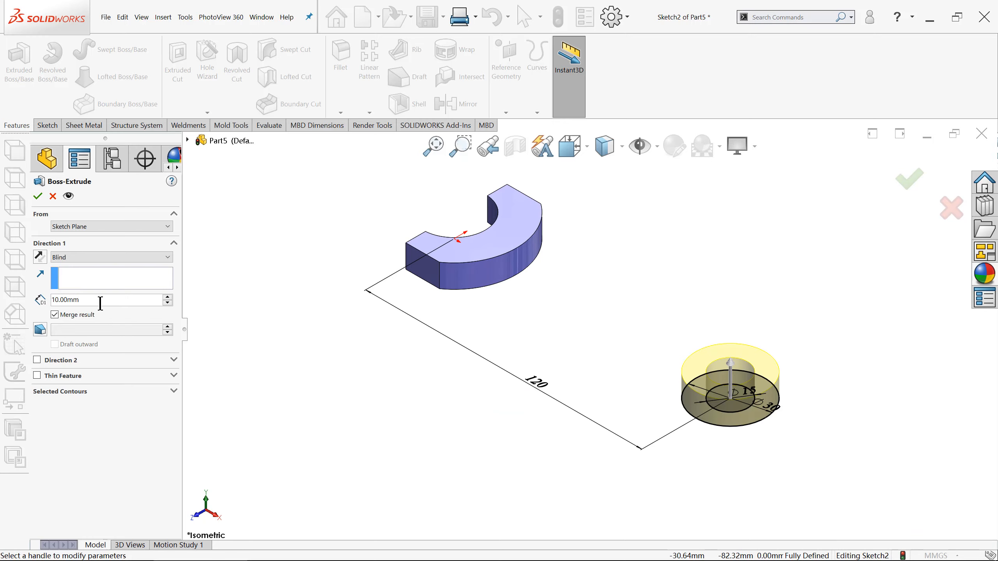
{"action": "type", "text": "2"}
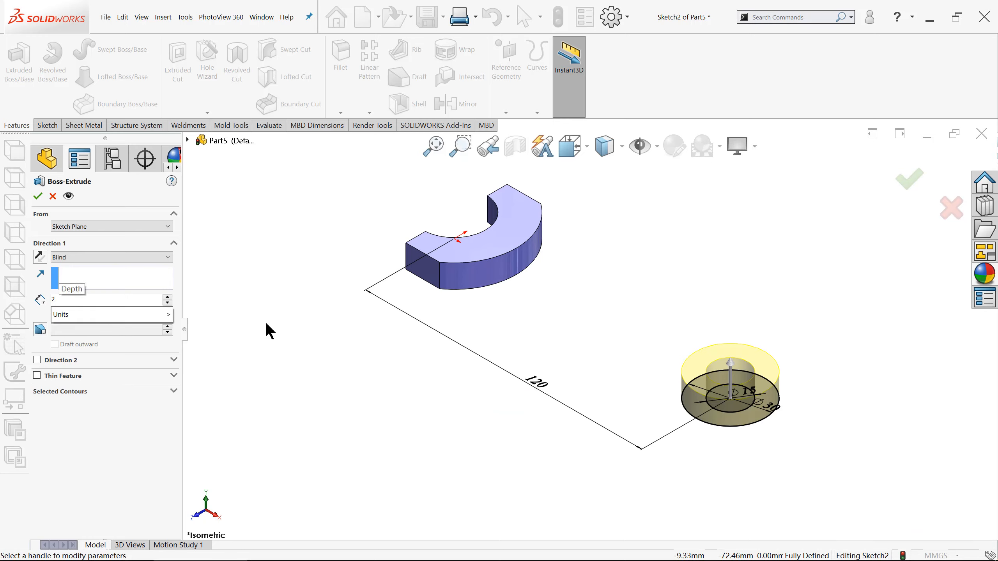
{"action": "type", "text": "8"}
{"action": "key", "text": "Return"}
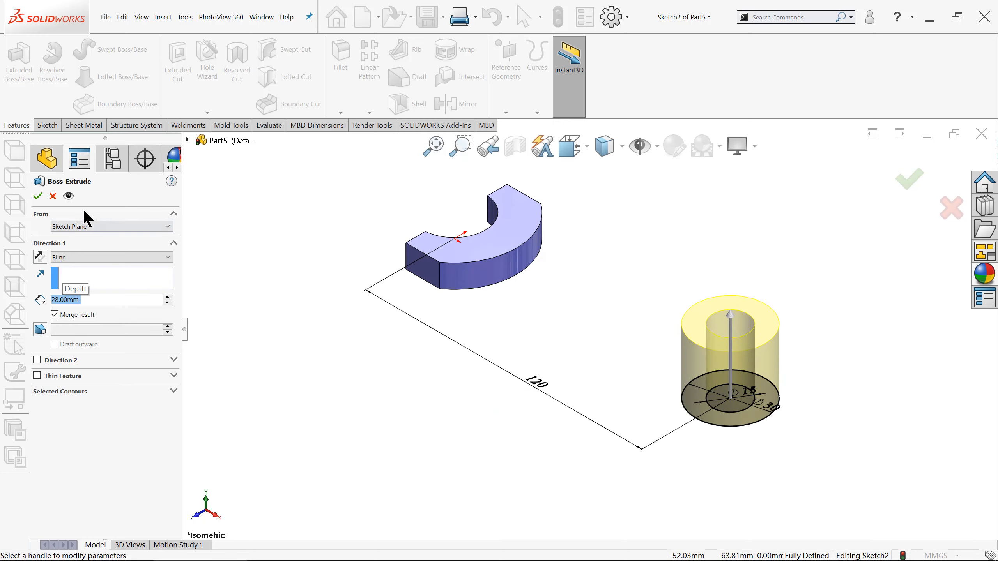
{"action": "left_click", "coordinate": [54, 314]}
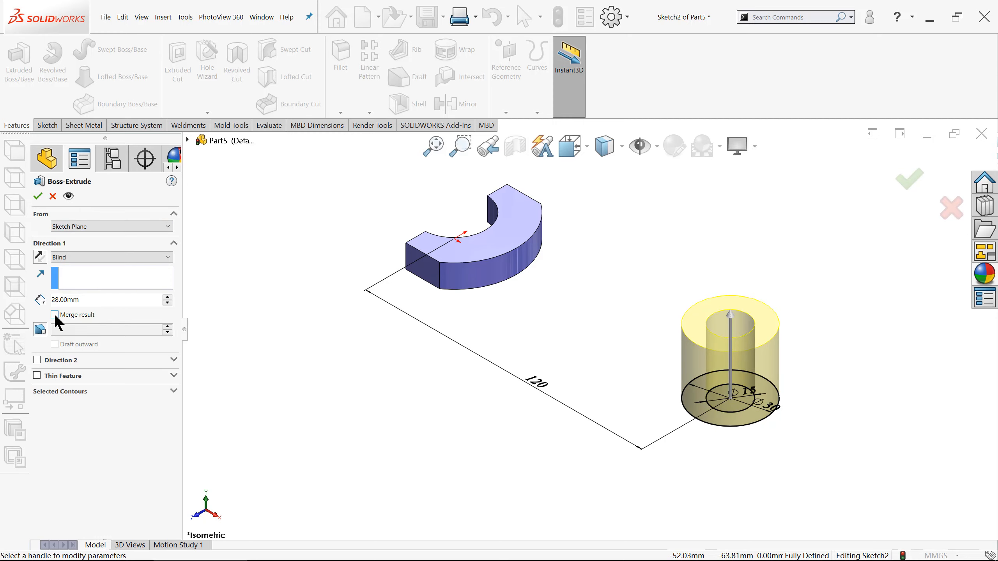
{"action": "left_click", "coordinate": [36, 197]}
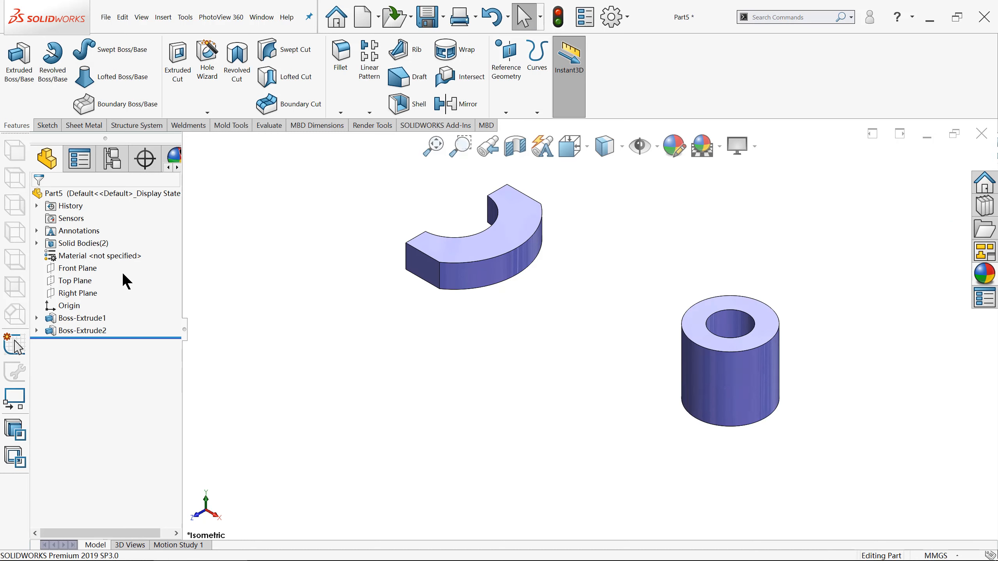
Examine the part's solid bodies by highlighting the C-shaped body and the hollow cylinder in turn.
{"action": "left_click", "coordinate": [37, 244]}
{"action": "left_click", "coordinate": [85, 256]}
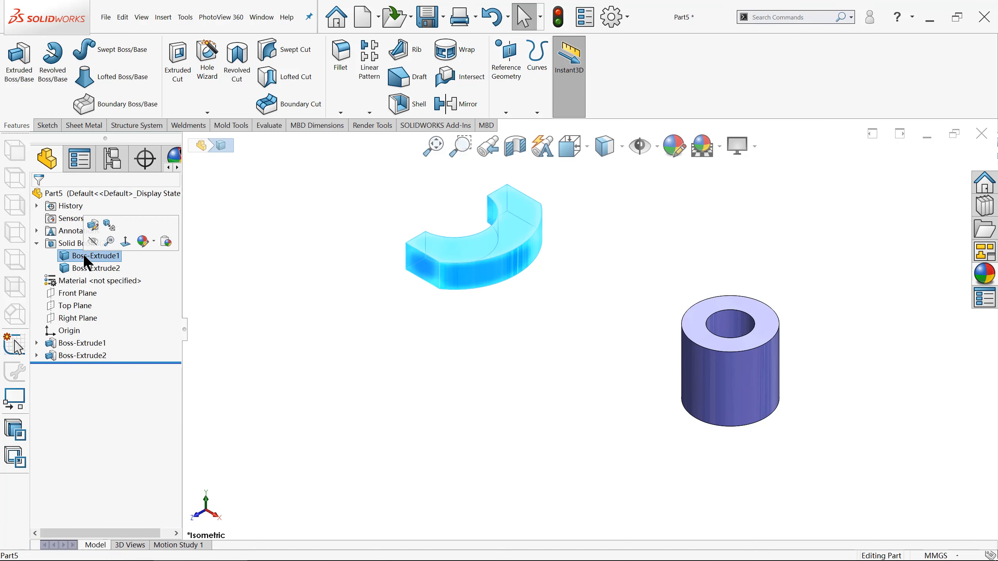
{"action": "left_click", "coordinate": [83, 268]}
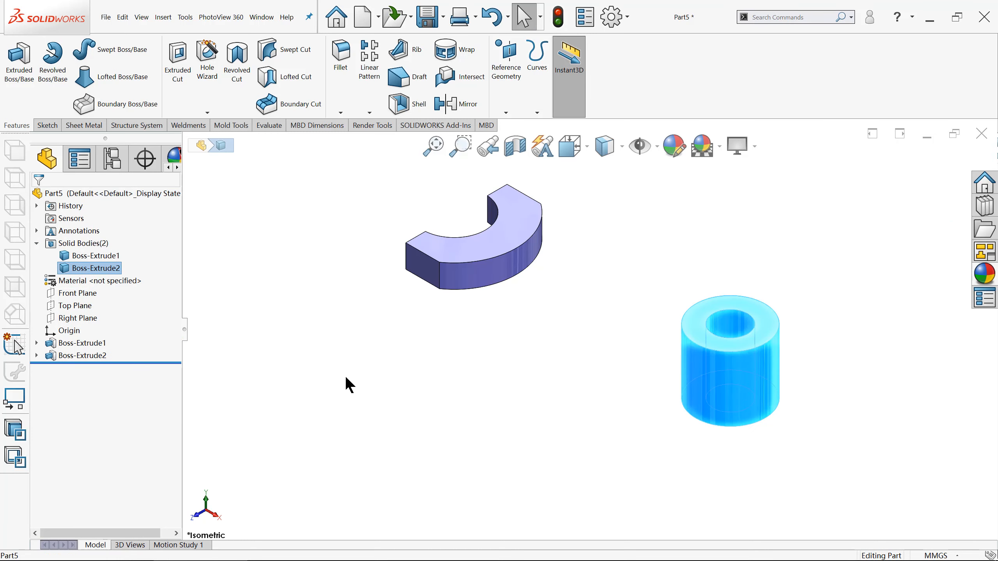
On the Top Plane, sketch an upper line about 92 mm long from the C-shaped body's outer arc to the cylinder's outer edge.
{"action": "left_click", "coordinate": [367, 379]}
{"action": "key", "text": "f"}
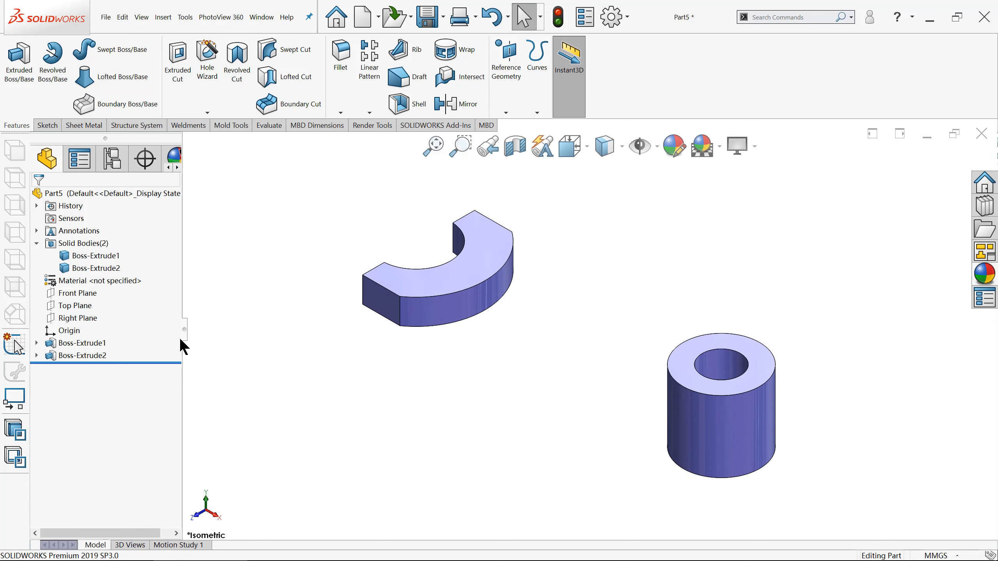
{"action": "left_click", "coordinate": [78, 306]}
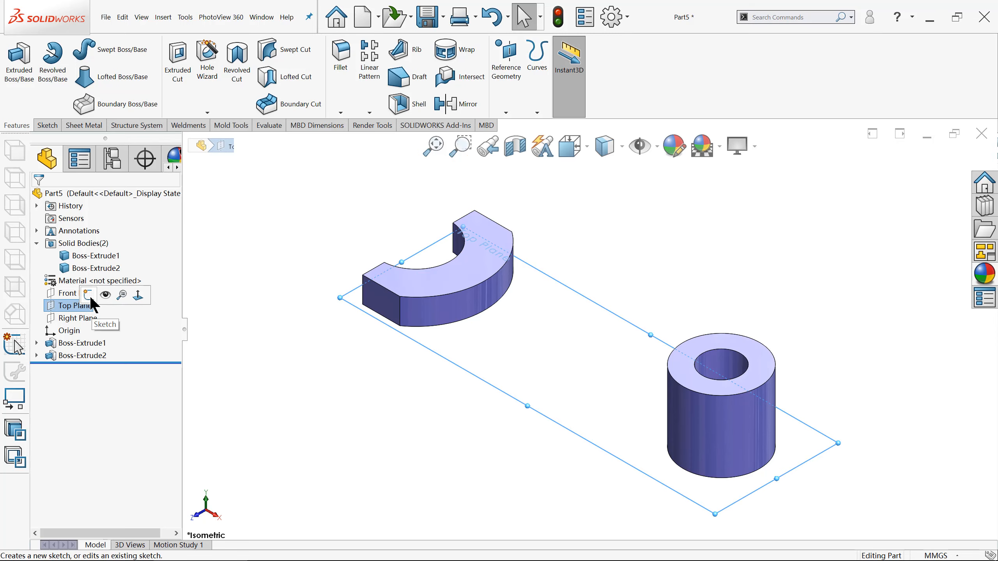
{"action": "left_click", "coordinate": [94, 293]}
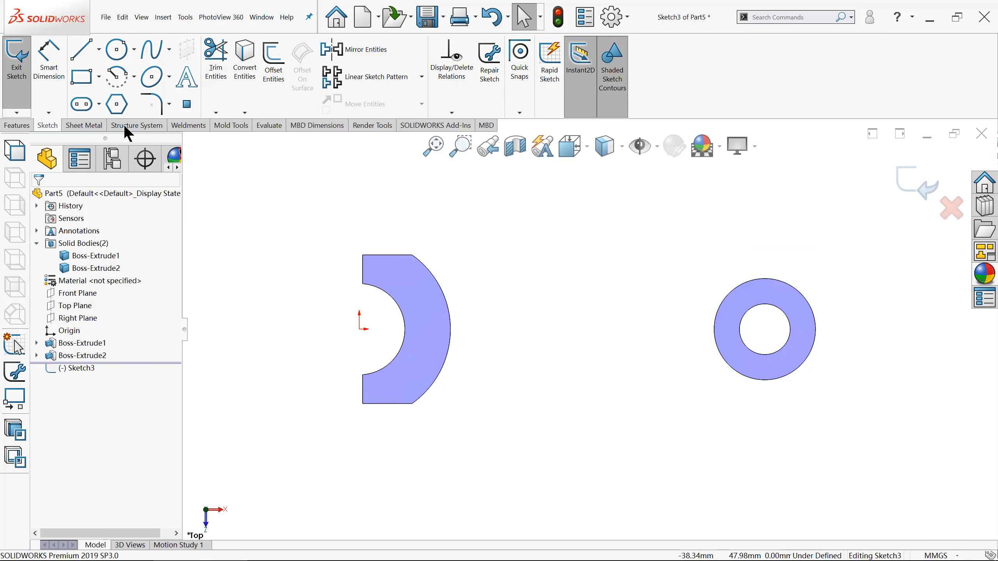
{"action": "left_click", "coordinate": [84, 51]}
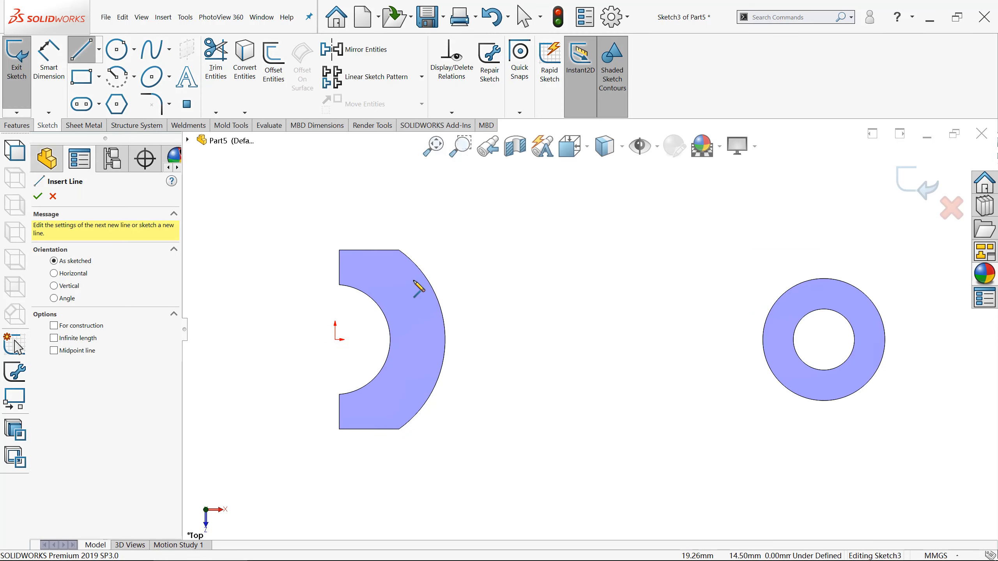
{"action": "left_click", "coordinate": [427, 279]}
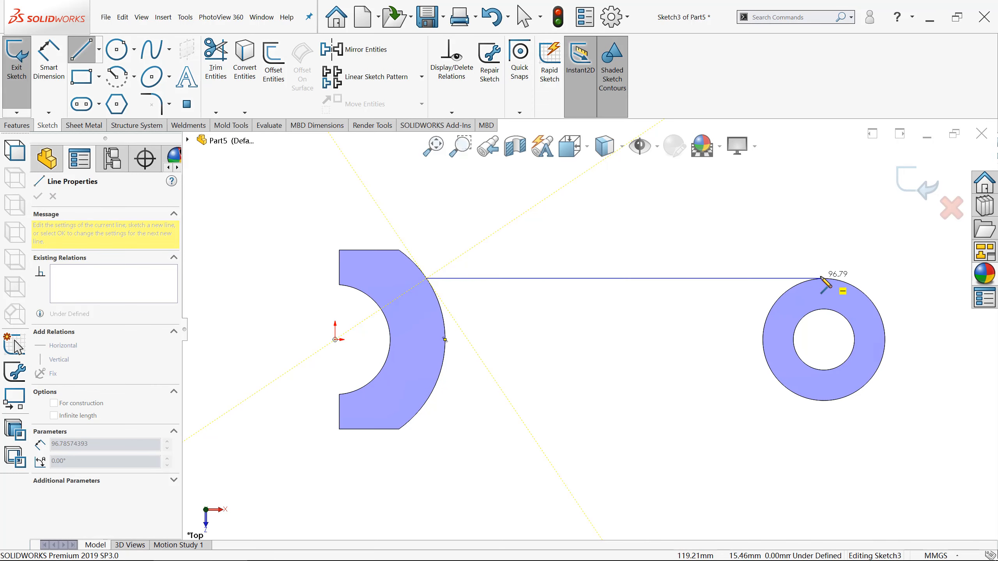
{"action": "scroll", "coordinate": [813, 278], "scroll_direction": "down", "scroll_amount": 1}
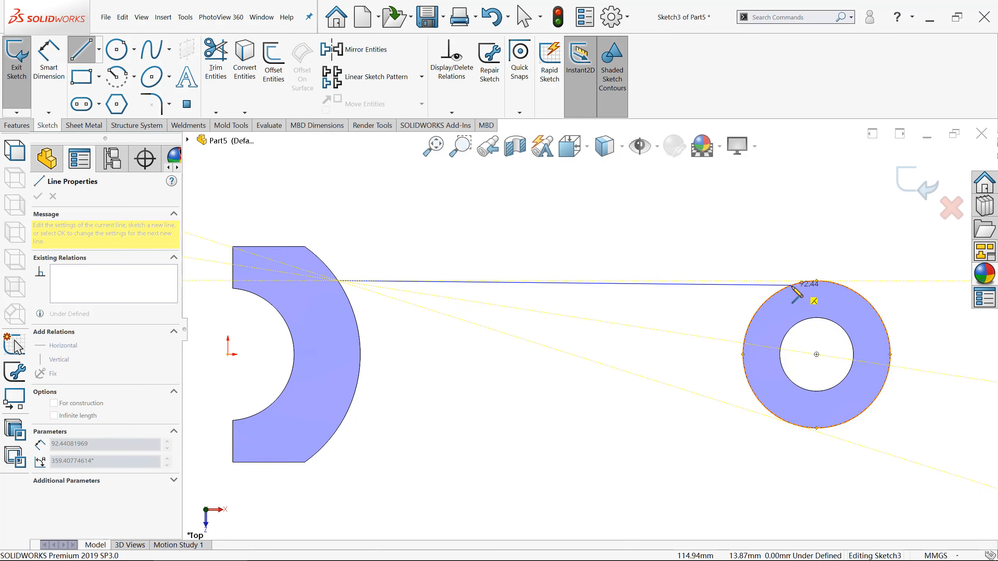
{"action": "double_click", "coordinate": [791, 285]}
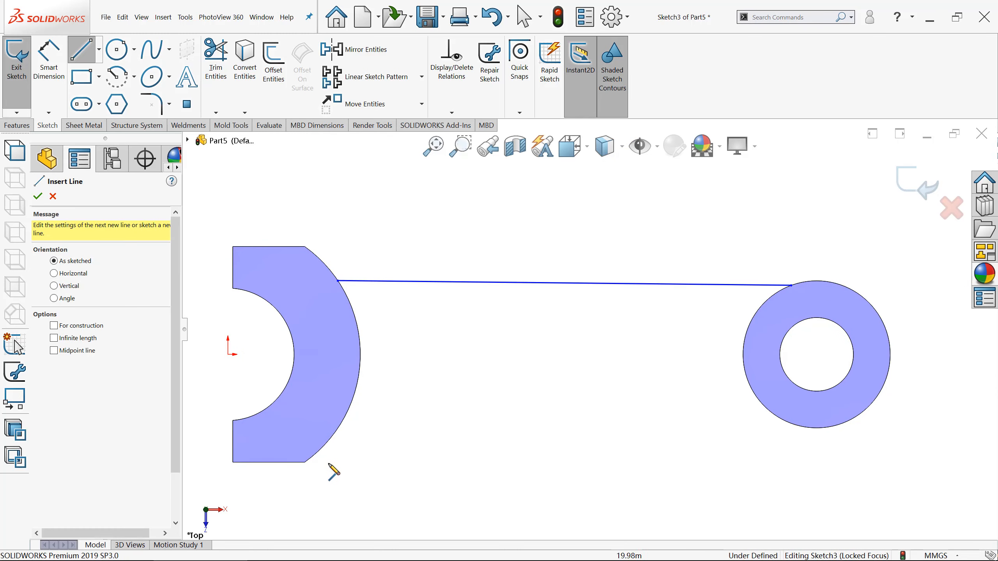
Sketch a lower line about 88 mm long from the C-shaped body's outer arc to the cylinder's outer edge.
{"action": "left_click", "coordinate": [340, 424]}
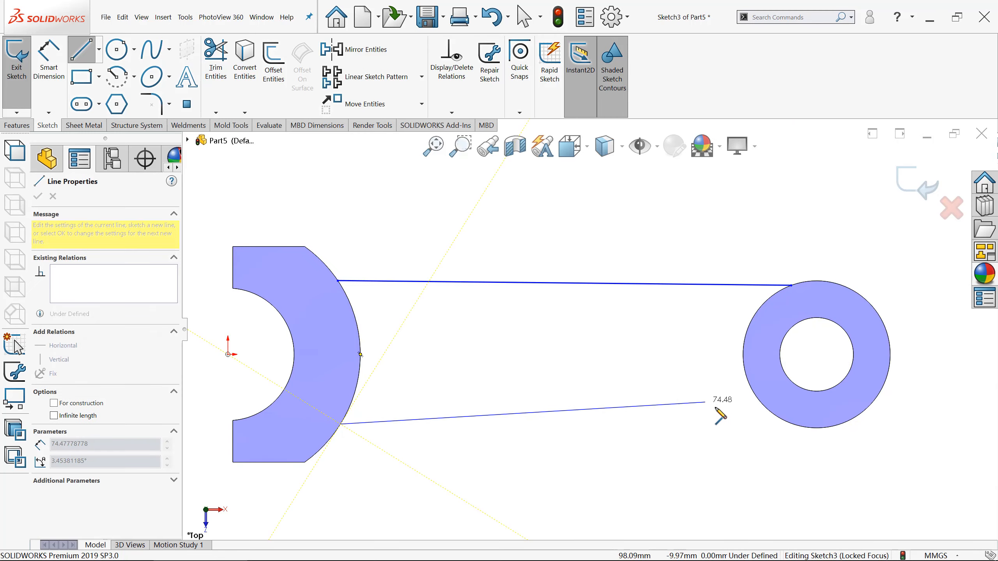
{"action": "double_click", "coordinate": [773, 415]}
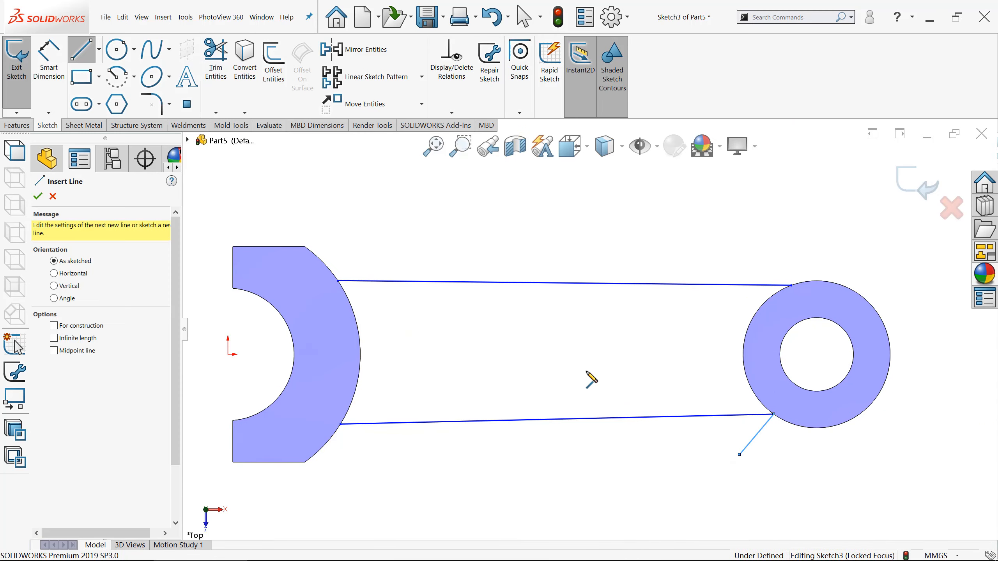
{"action": "key", "text": "Escape"}
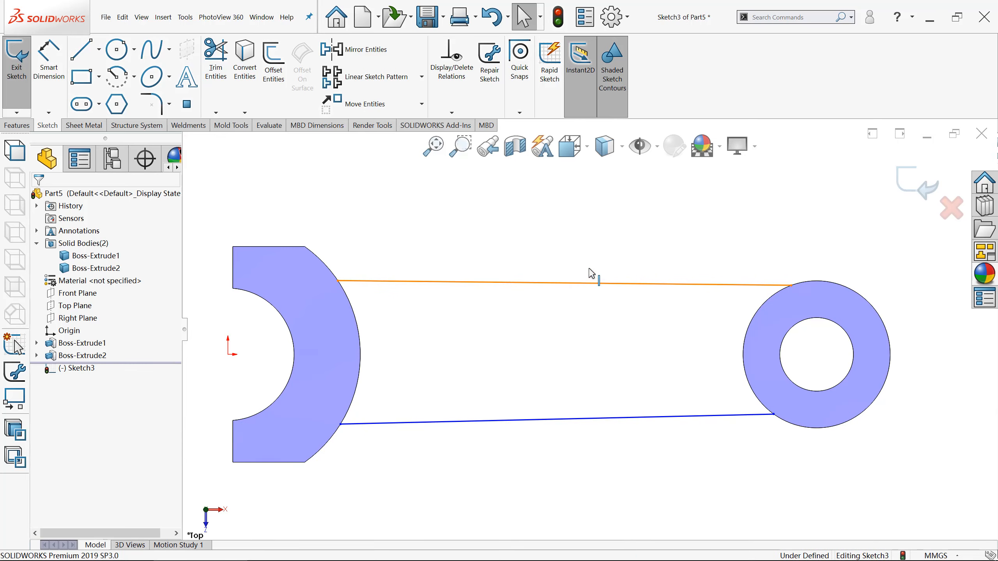
Add a Horizontal relation to each of the two lines joining the C-shaped body and the cylinder.
{"action": "left_click", "coordinate": [592, 283]}
{"action": "left_click", "coordinate": [567, 239]}
{"action": "left_click", "coordinate": [538, 416]}
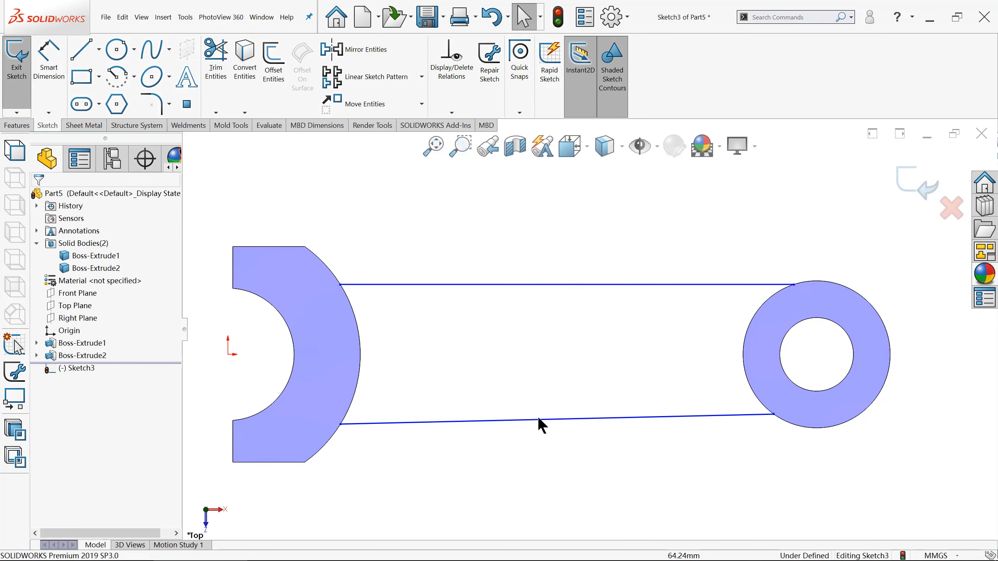
{"action": "left_click", "coordinate": [533, 420]}
{"action": "left_click", "coordinate": [557, 380]}
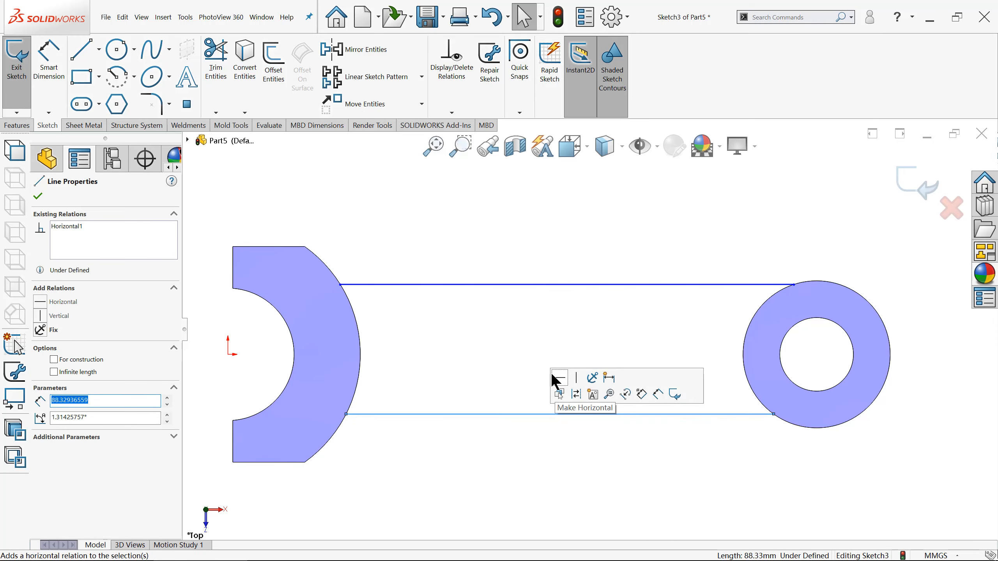
{"action": "left_click", "coordinate": [464, 325]}
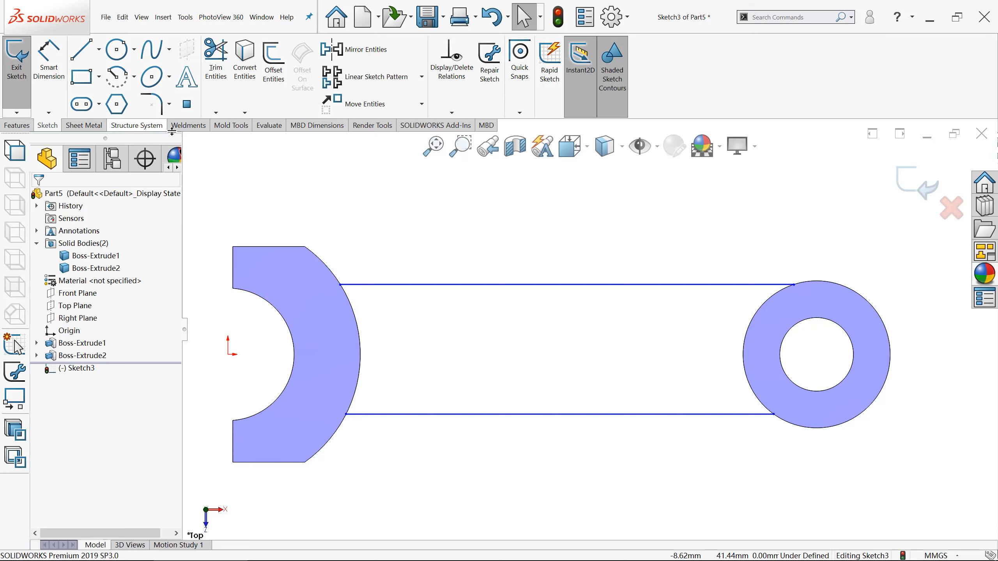
Draw a horizontal centerline from the midpoint of the C-shaped body's outer arc to the nearest point of the cylinder's outer circle.
{"action": "left_click", "coordinate": [99, 51]}
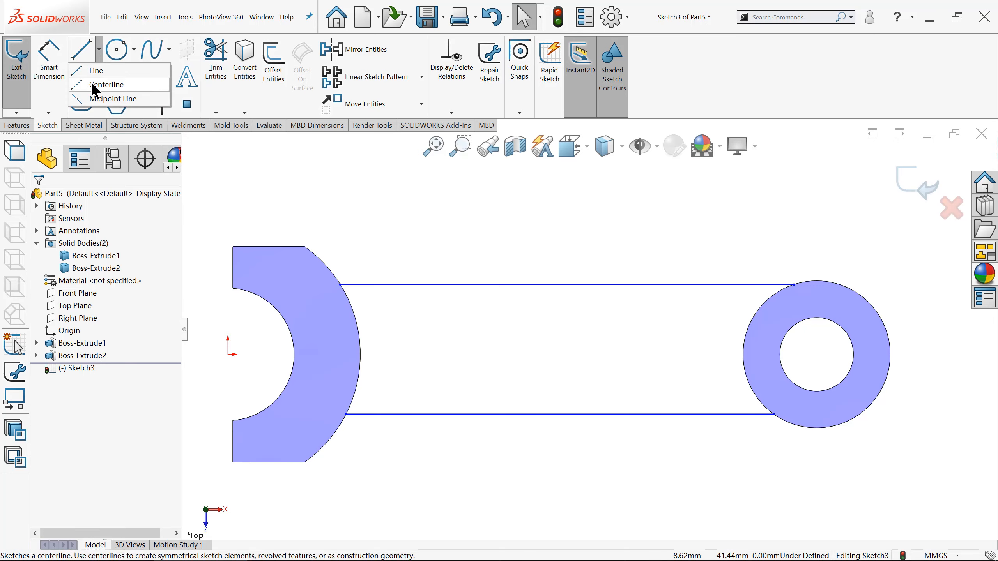
{"action": "left_click", "coordinate": [107, 82]}
{"action": "left_click", "coordinate": [360, 354]}
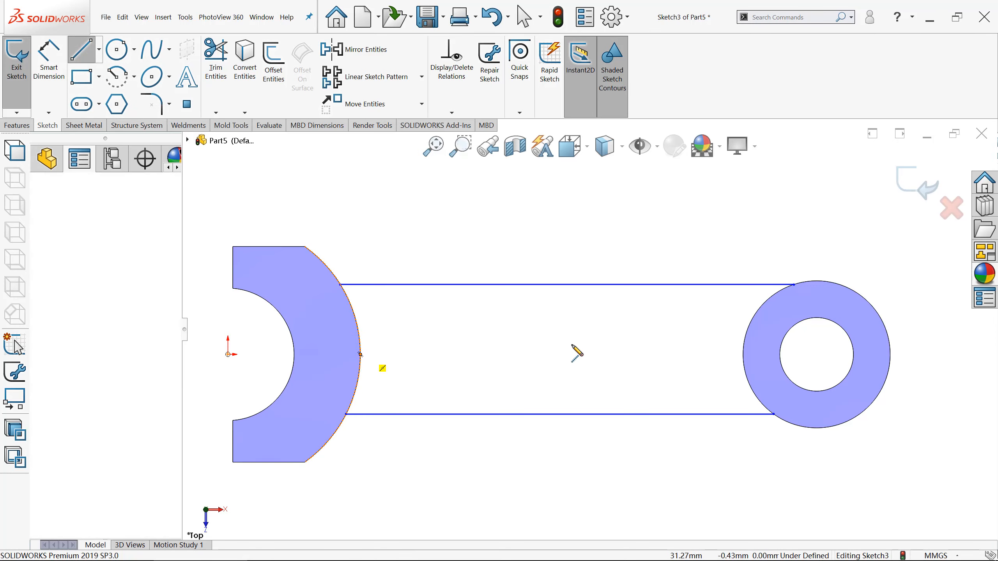
{"action": "left_click", "coordinate": [742, 355]}
{"action": "key", "text": "Escape"}
{"action": "key", "text": "Escape"}
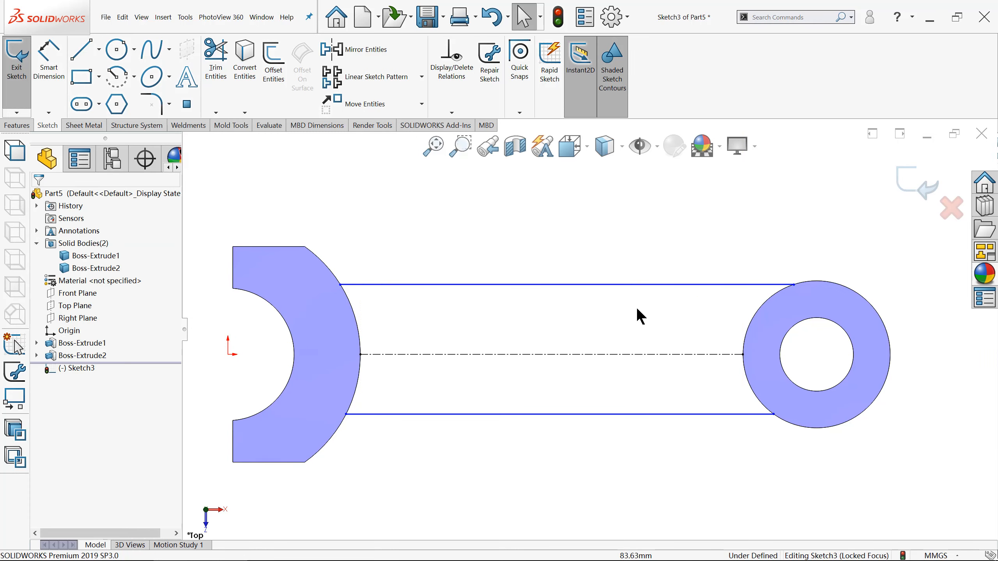
Make the upper and lower lines symmetric about the centerline.
{"action": "left_click", "coordinate": [621, 285]}
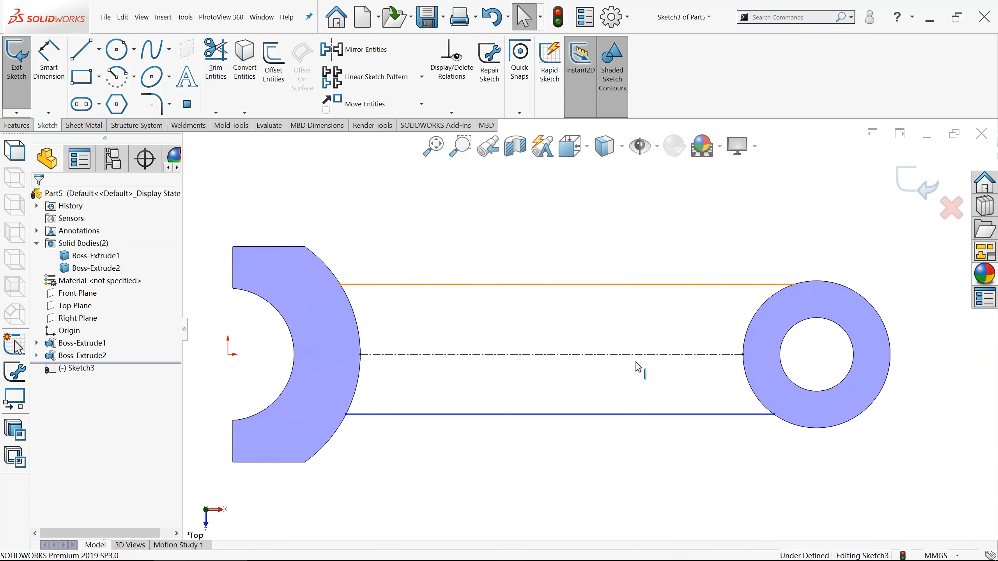
{"action": "left_click", "coordinate": [626, 415]}
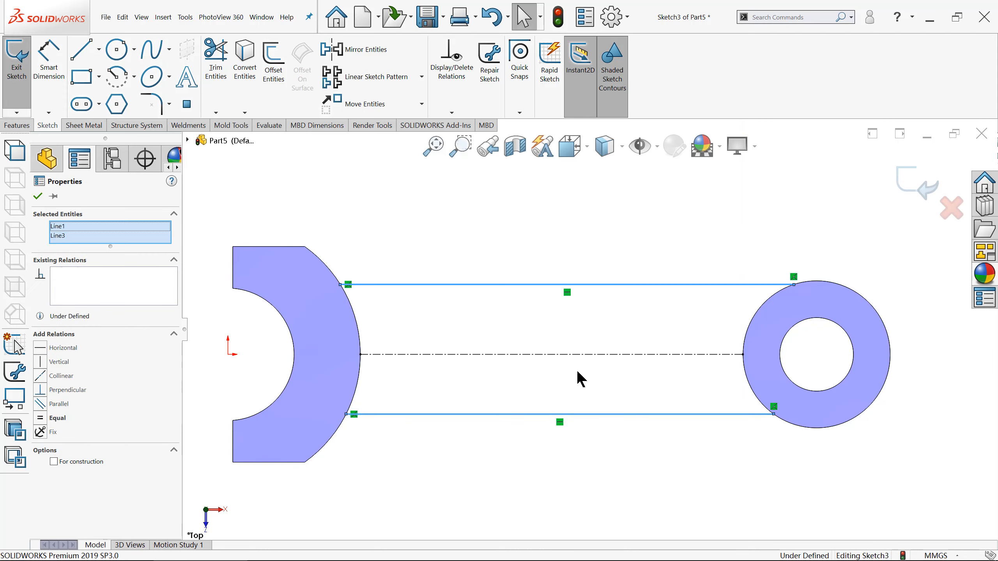
{"action": "left_click", "coordinate": [561, 354], "text": "ctrl"}
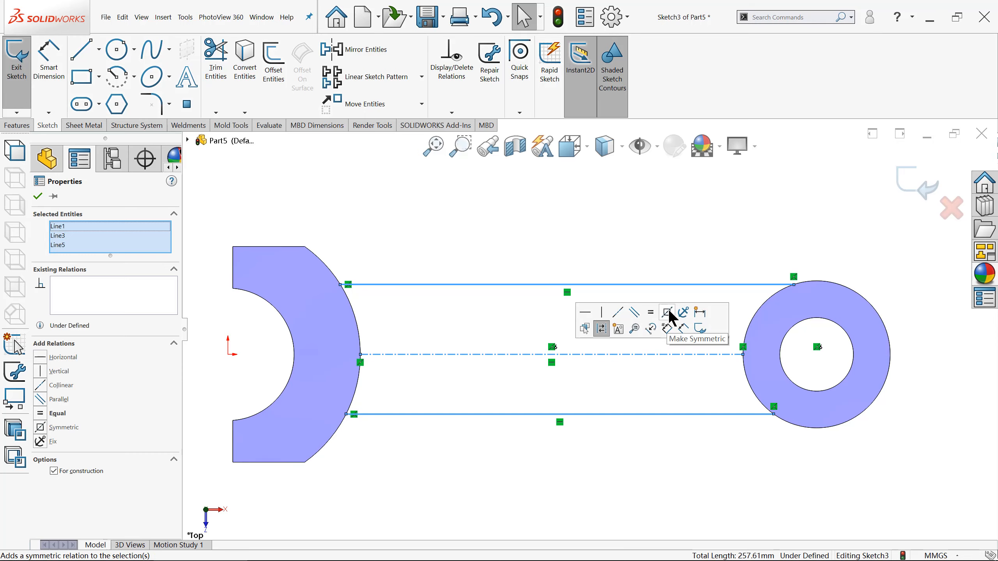
{"action": "left_click", "coordinate": [668, 309]}
{"action": "left_click", "coordinate": [443, 208]}
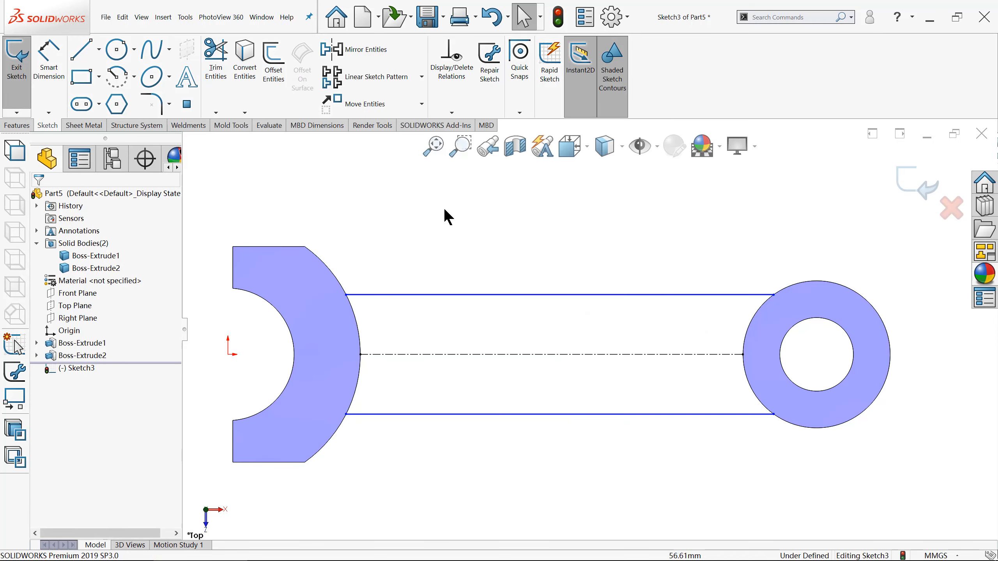
Dimension the vertical distance between the two horizontal lines to 30 mm.
{"action": "left_click", "coordinate": [49, 57]}
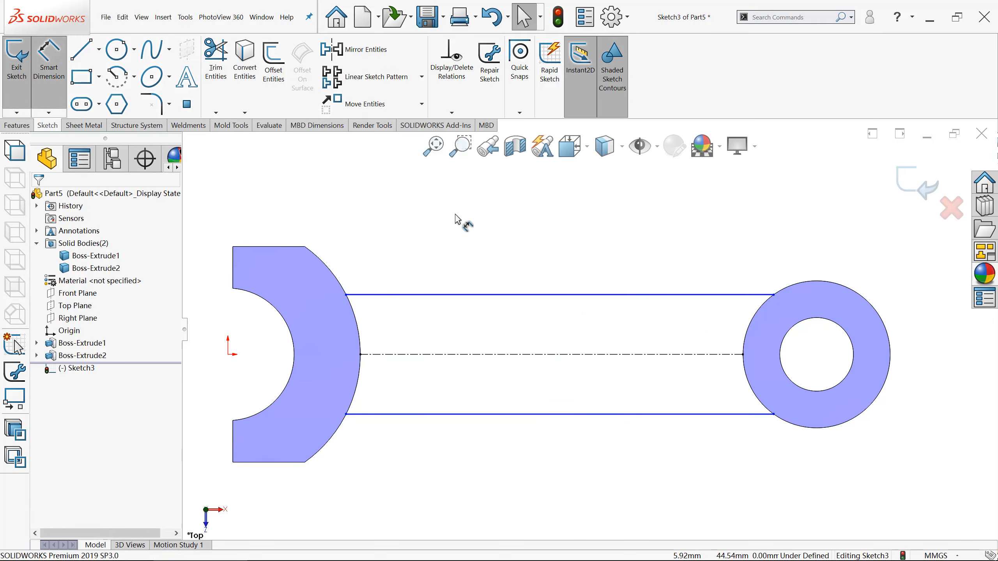
{"action": "left_click", "coordinate": [513, 295]}
{"action": "left_click", "coordinate": [495, 414]}
{"action": "left_click", "coordinate": [529, 398]}
{"action": "type", "text": "30"}
{"action": "key", "text": "Return"}
{"action": "left_click", "coordinate": [444, 486]}
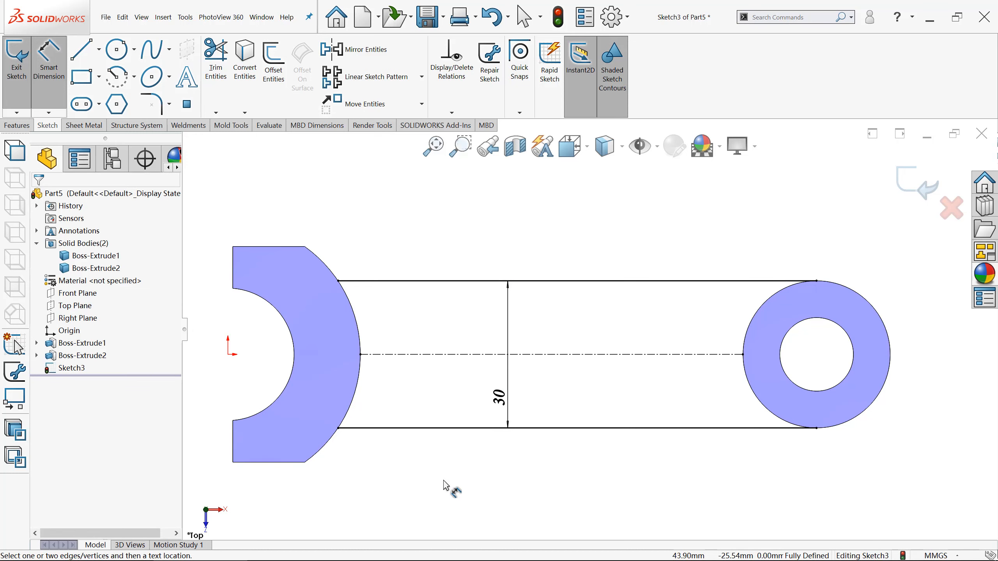
{"action": "key", "text": "Escape"}
Convert the C-shaped body's outer arc edge and the cylinder's outer circular edge into sketch entities.
{"action": "left_click", "coordinate": [244, 61]}
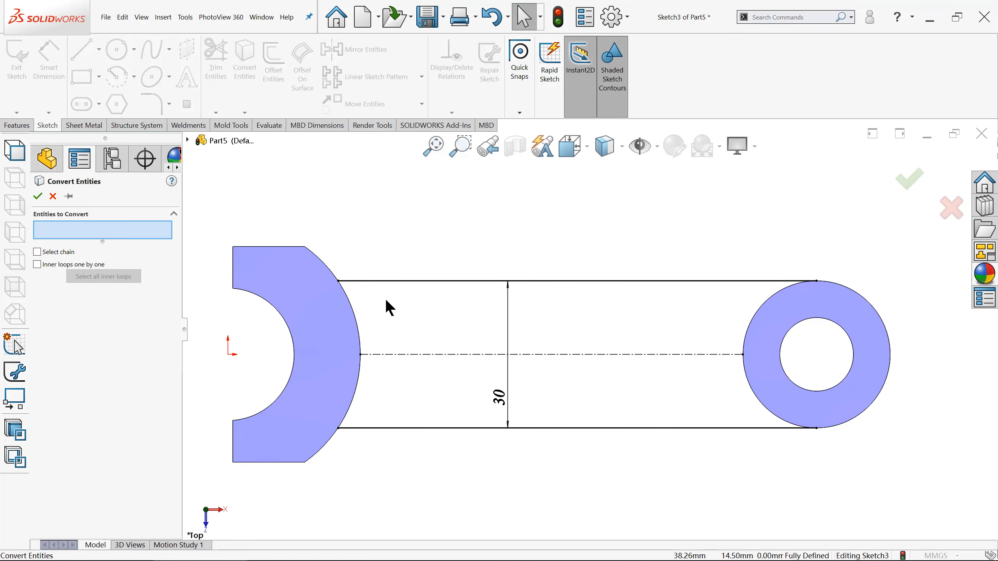
{"action": "left_click", "coordinate": [354, 313]}
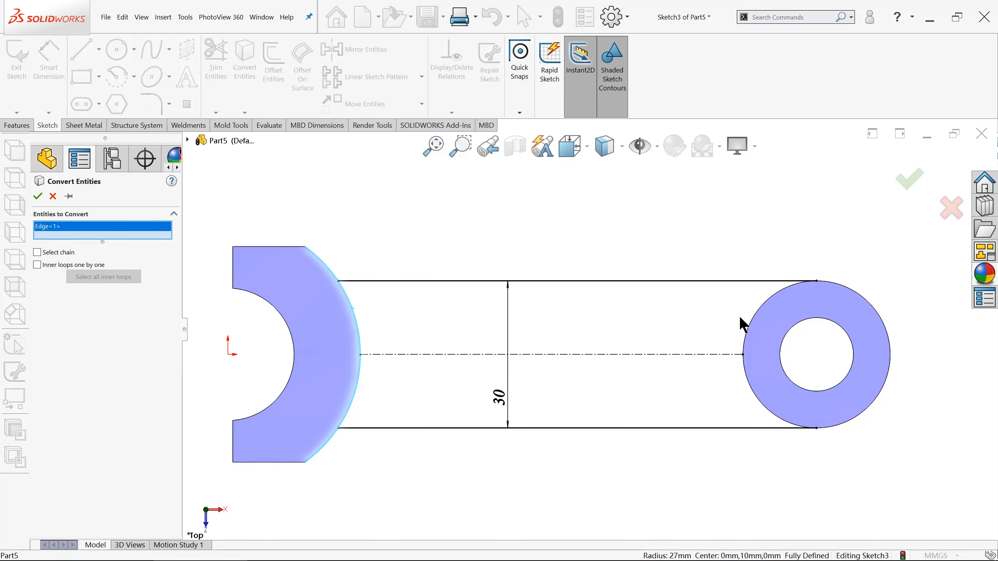
{"action": "left_click", "coordinate": [755, 314]}
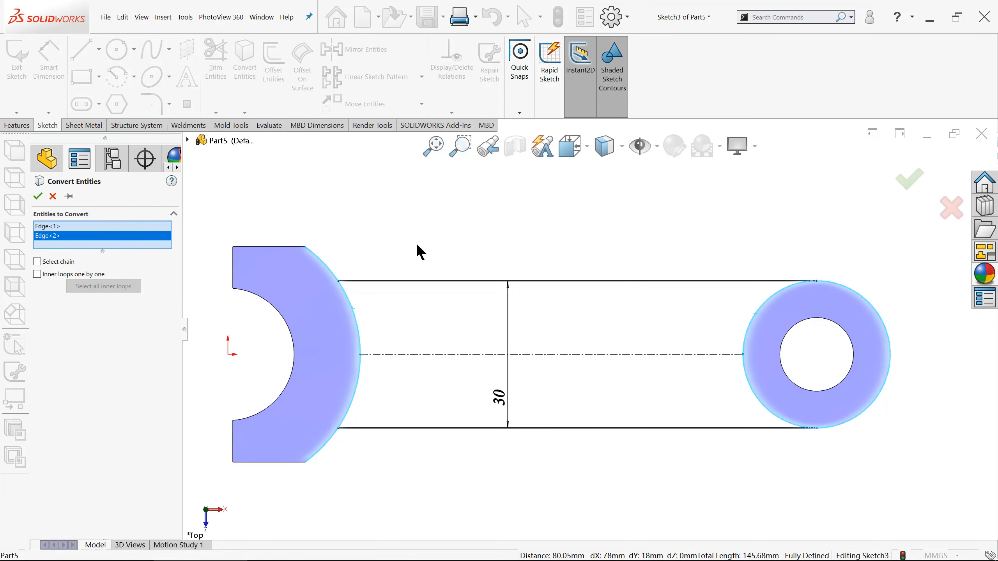
{"action": "left_click", "coordinate": [38, 197]}
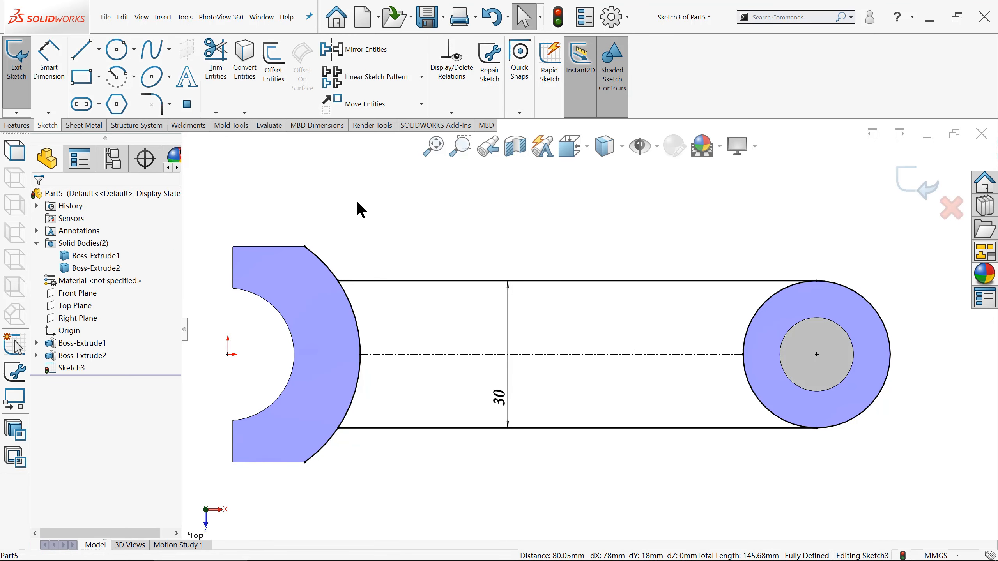
Power-trim the converted arc's ends beyond the two lines and the far half of the converted circle to leave a closed arm profile.
{"action": "left_click", "coordinate": [223, 65]}
{"action": "left_click_drag", "start_coordinate": [331, 234], "coordinate": [307, 262]}
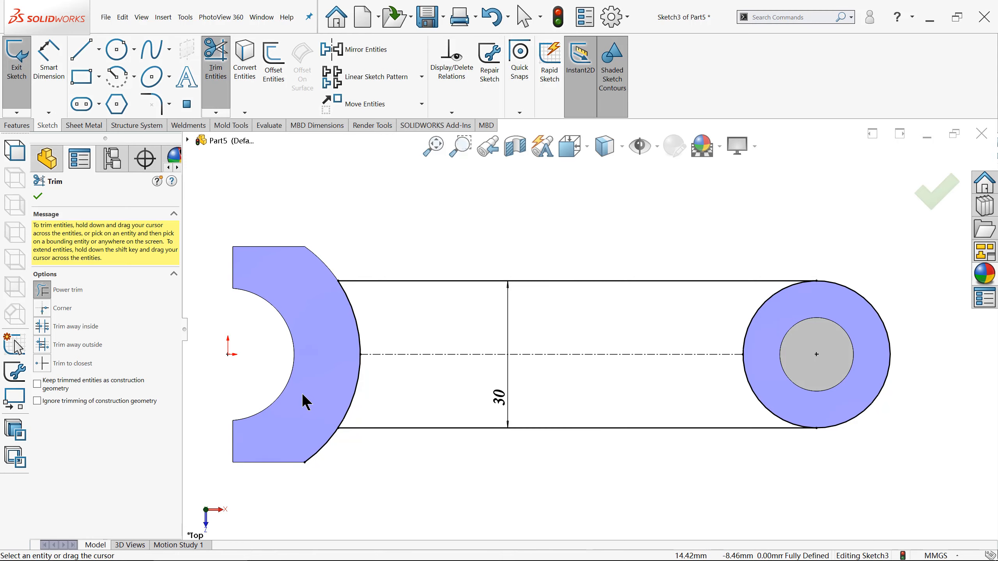
{"action": "scroll", "coordinate": [828, 312], "scroll_direction": "down", "scroll_amount": 10}
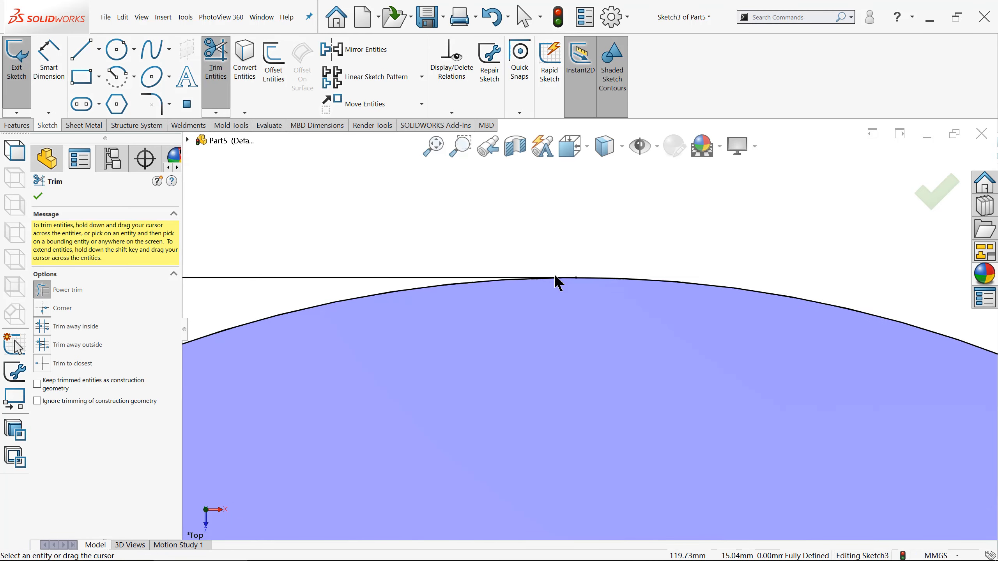
{"action": "scroll", "coordinate": [581, 267], "scroll_direction": "up", "scroll_amount": 10}
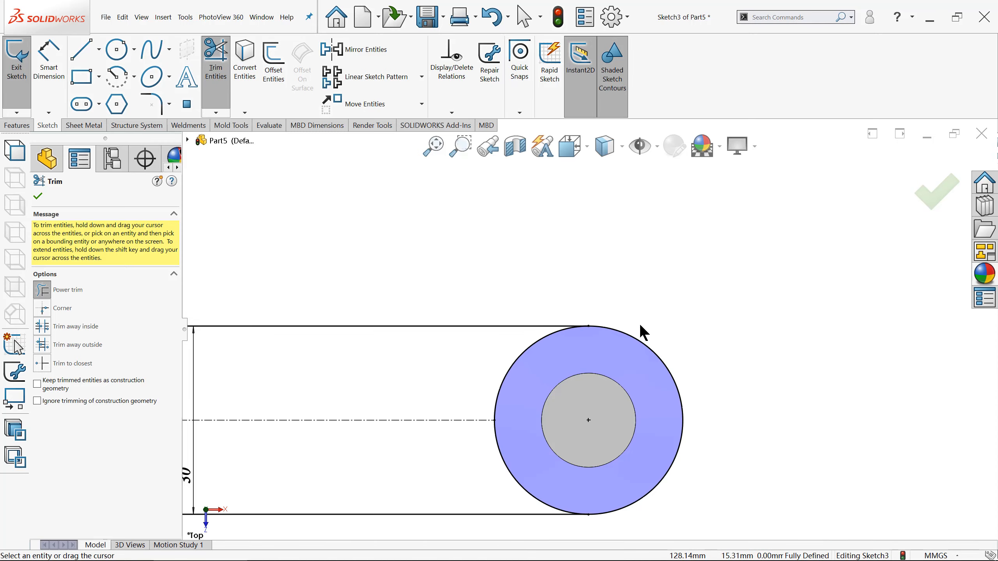
{"action": "left_click_drag", "start_coordinate": [671, 341], "coordinate": [659, 357]}
{"action": "scroll", "coordinate": [656, 306], "scroll_direction": "up", "scroll_amount": 9}
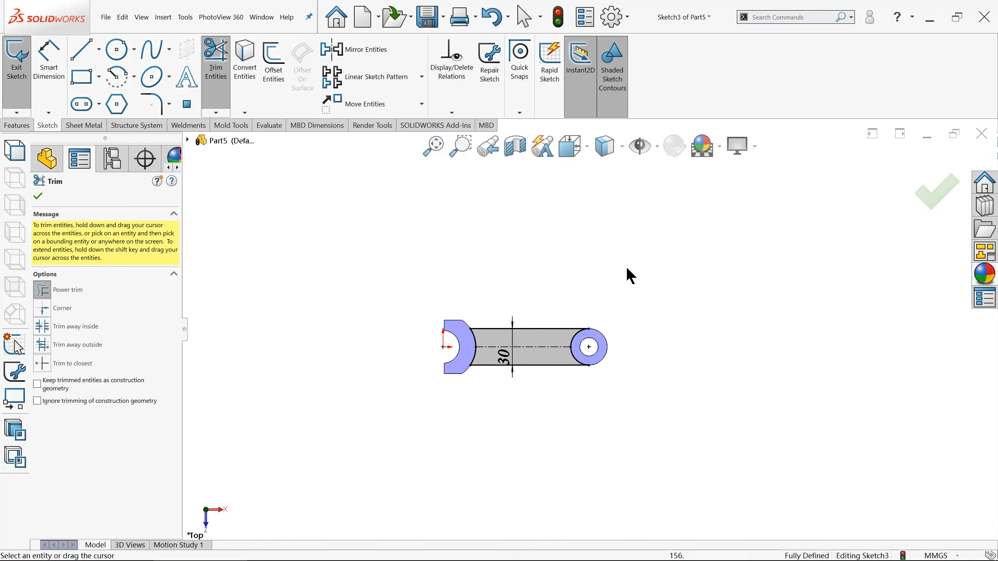
{"action": "left_click", "coordinate": [38, 196]}
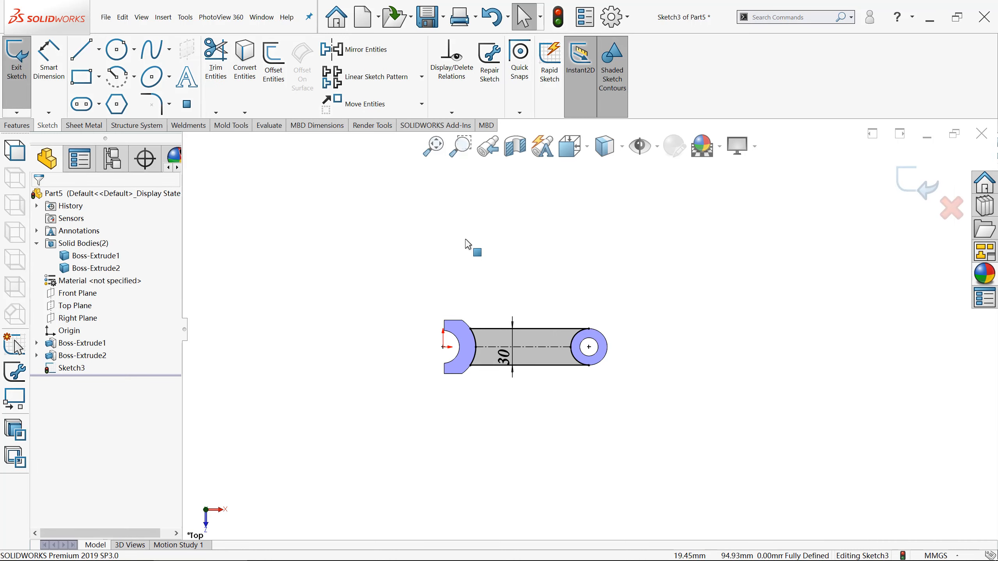
Extrude the closed arm profile as a blind boss 6 mm deep.
{"action": "key", "text": "ctrl+7"}
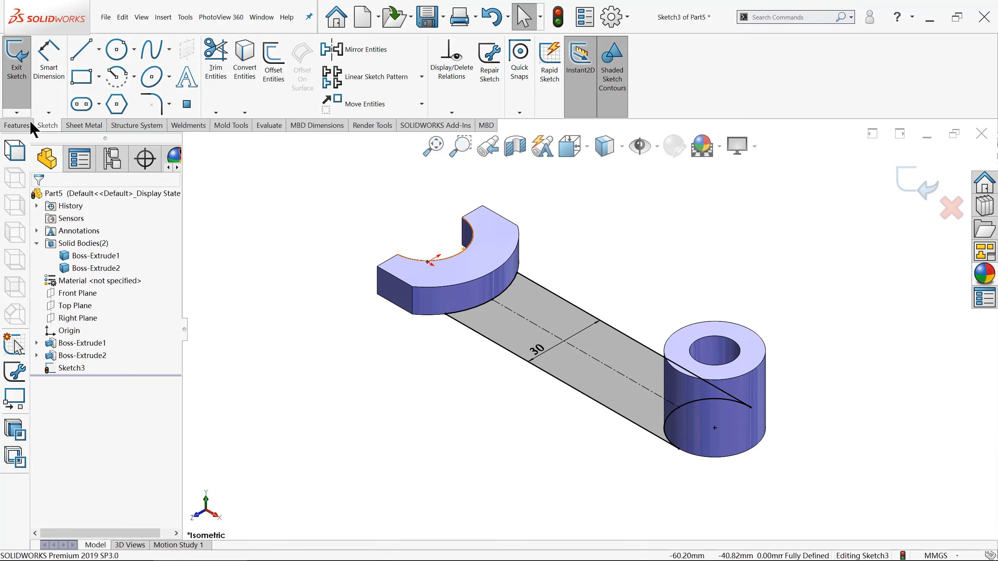
{"action": "left_click", "coordinate": [17, 126]}
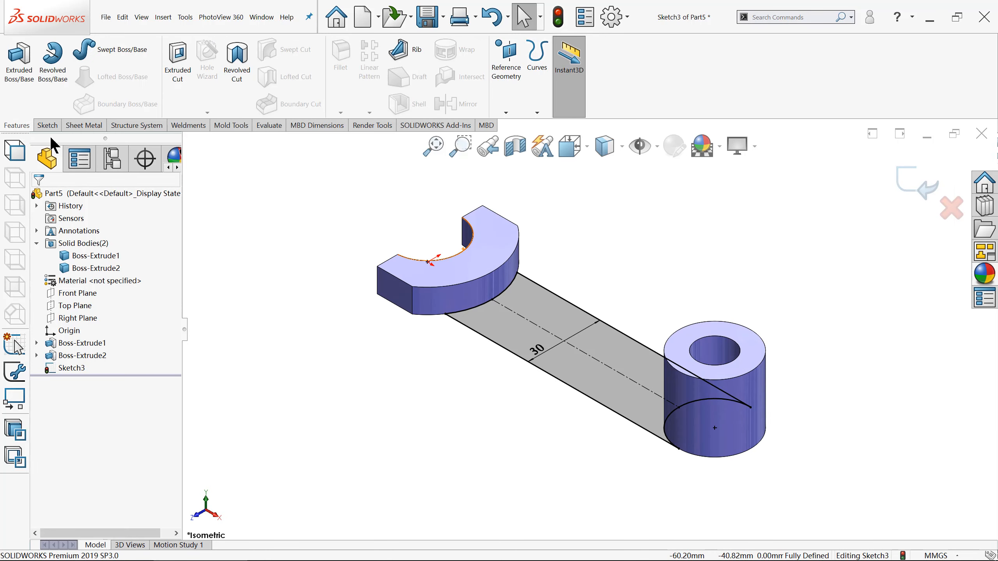
{"action": "left_click", "coordinate": [19, 67]}
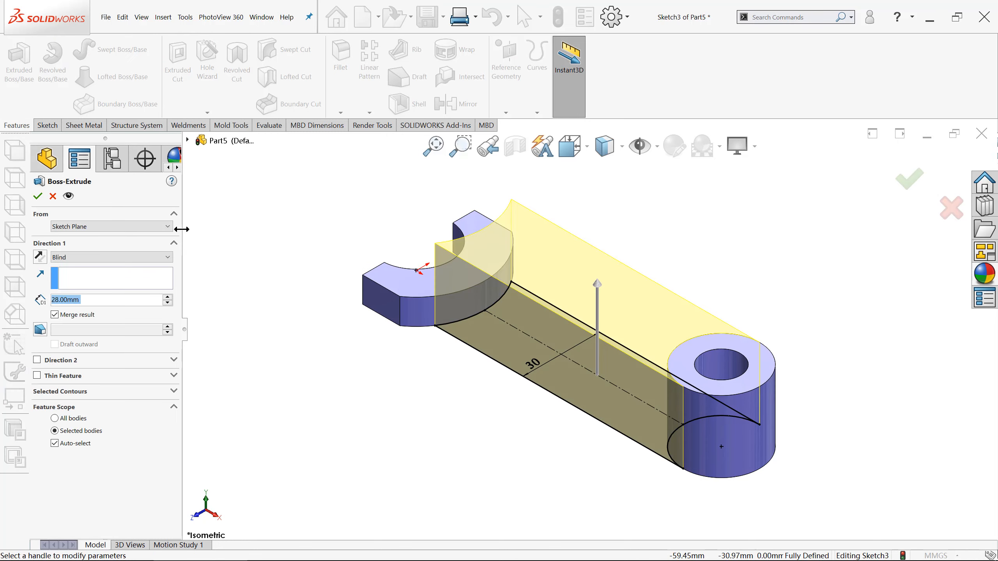
{"action": "type", "text": "6"}
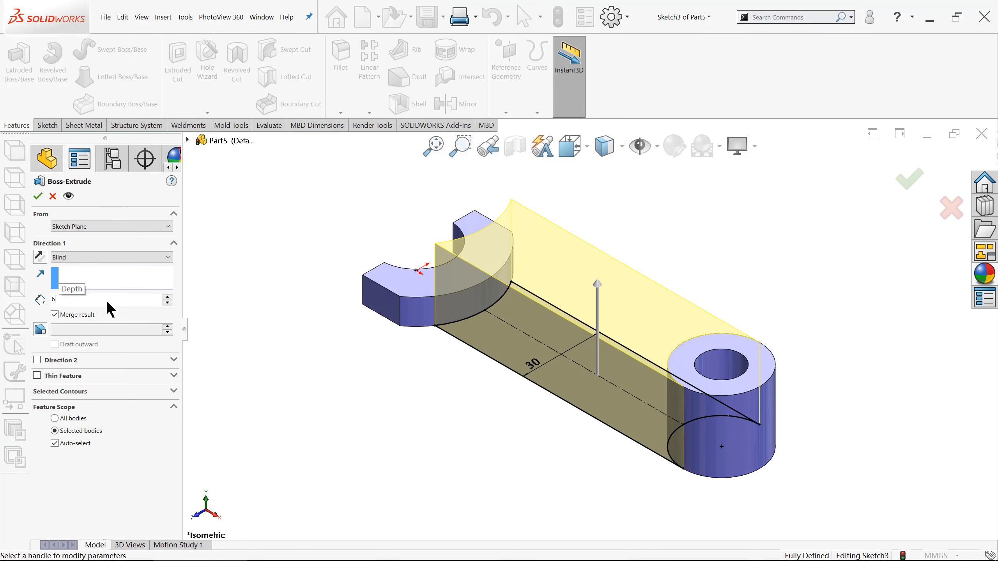
{"action": "key", "text": "Return"}
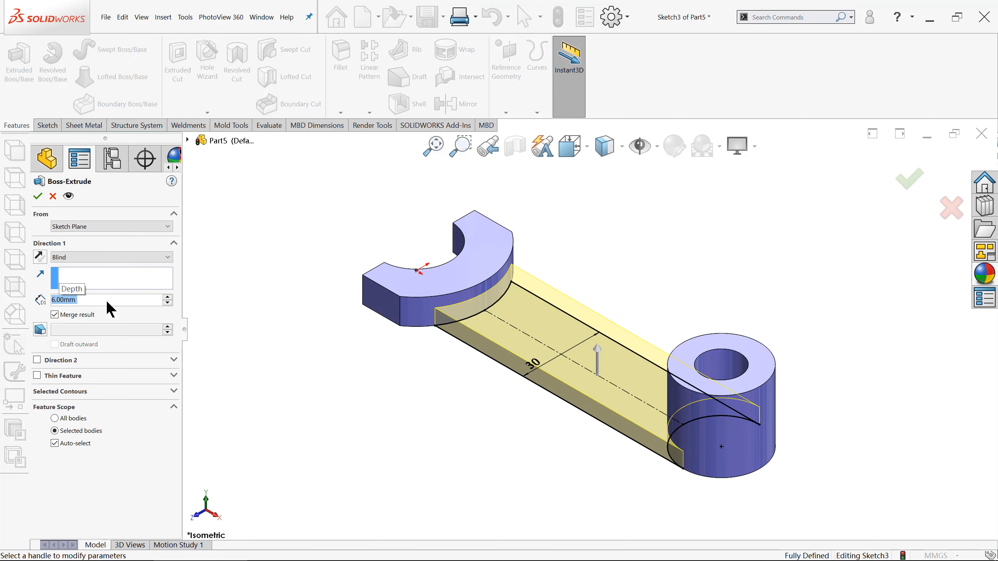
Start the arm extrusion at a 2 mm offset from the sketch plane and merge it with both end bodies.
{"action": "left_click", "coordinate": [84, 226]}
{"action": "left_click", "coordinate": [63, 261]}
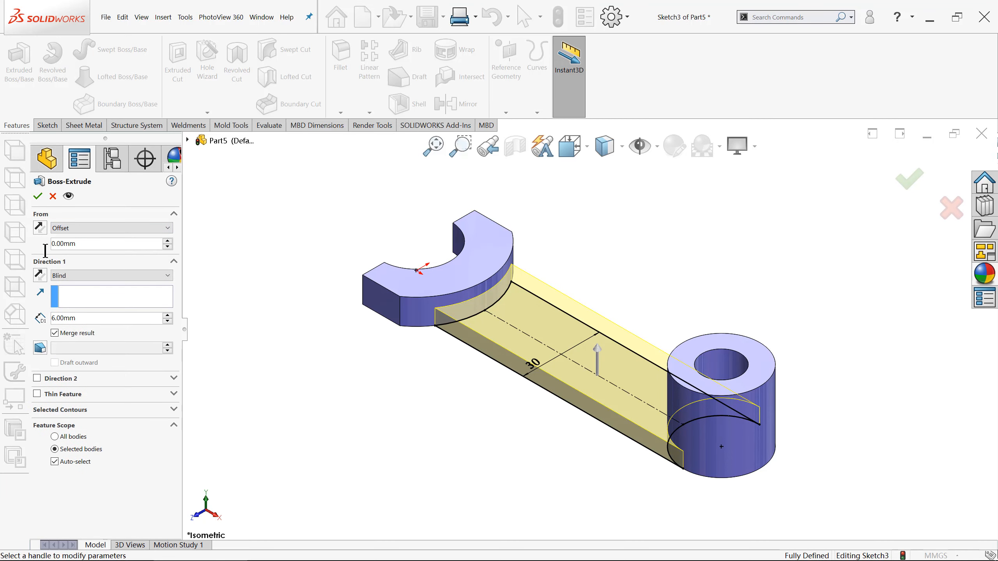
{"action": "type", "text": "2"}
{"action": "key", "text": "Return"}
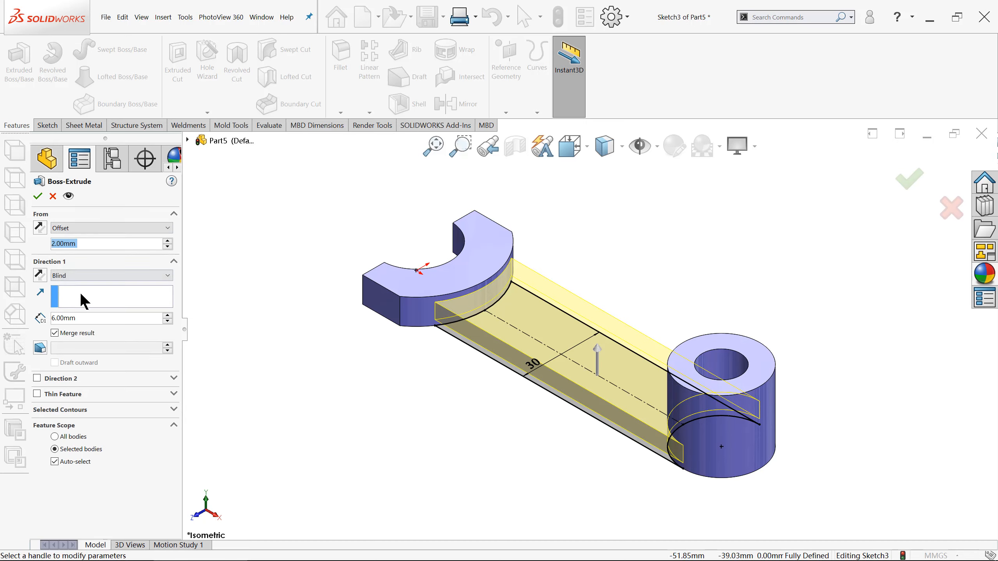
{"action": "left_click", "coordinate": [55, 332]}
{"action": "left_click", "coordinate": [54, 333]}
{"action": "left_click", "coordinate": [37, 196]}
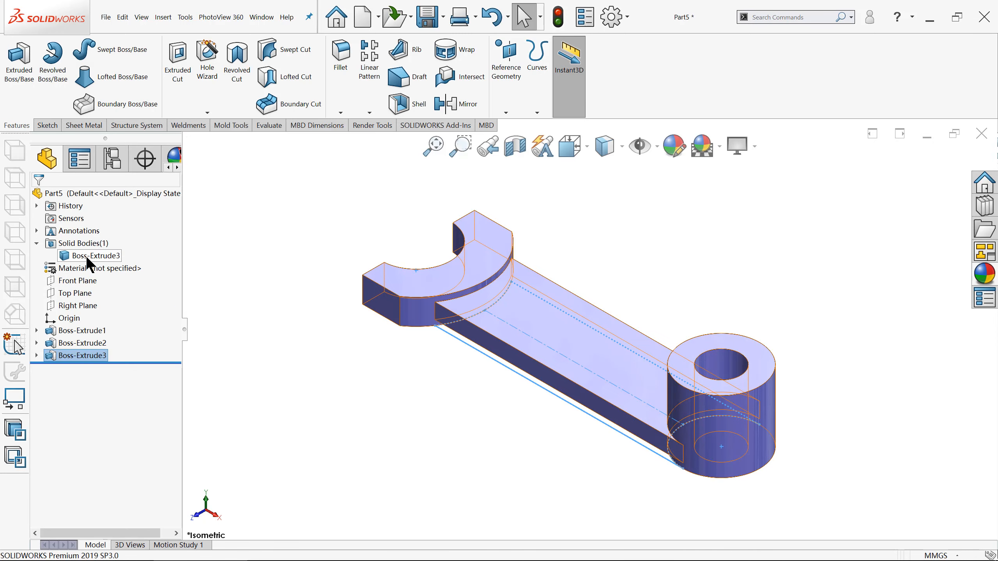
{"action": "left_click", "coordinate": [89, 254]}
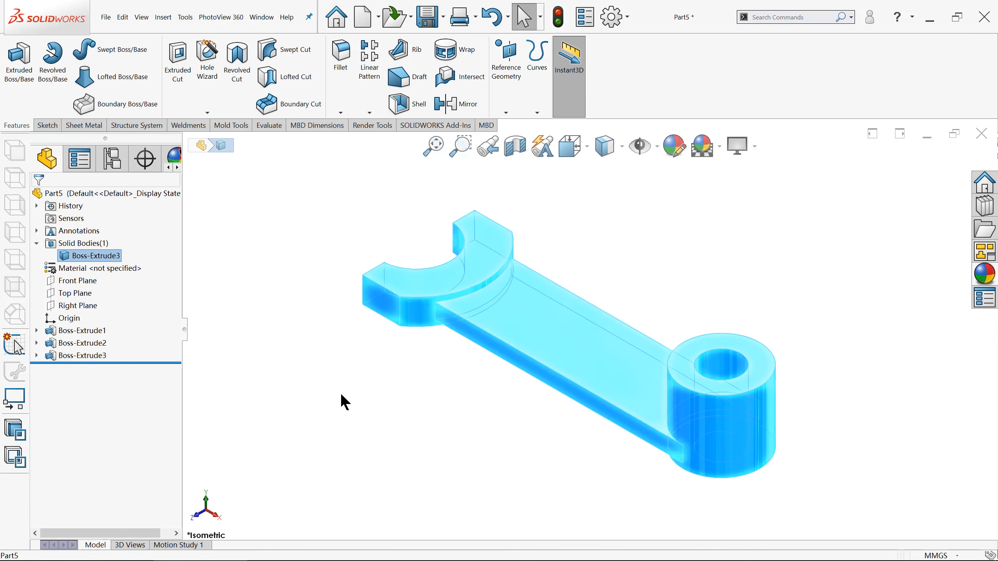
{"action": "left_click", "coordinate": [319, 384]}
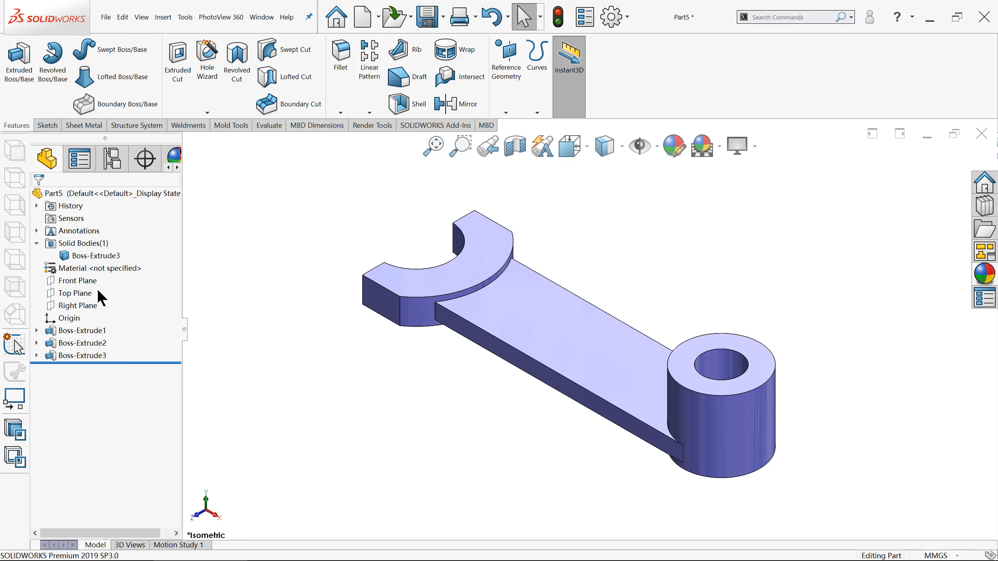
On the Front Plane, sketch a sloped line about 23.3 mm long from the cylinder's near side down to the arm's top edge.
{"action": "left_click", "coordinate": [74, 279]}
{"action": "left_click", "coordinate": [81, 265]}
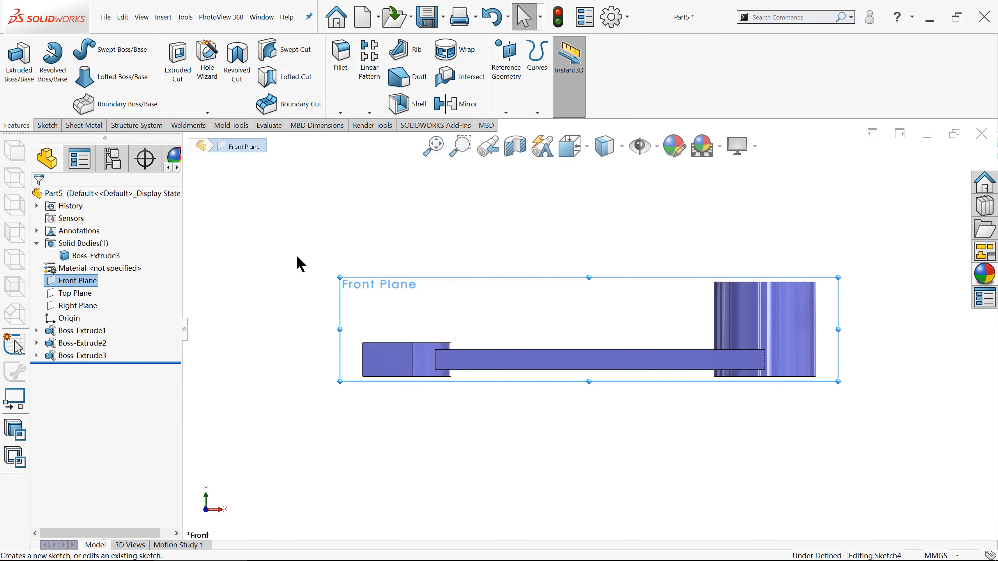
{"action": "left_click", "coordinate": [82, 49]}
{"action": "scroll", "coordinate": [753, 310], "scroll_direction": "down", "scroll_amount": 3}
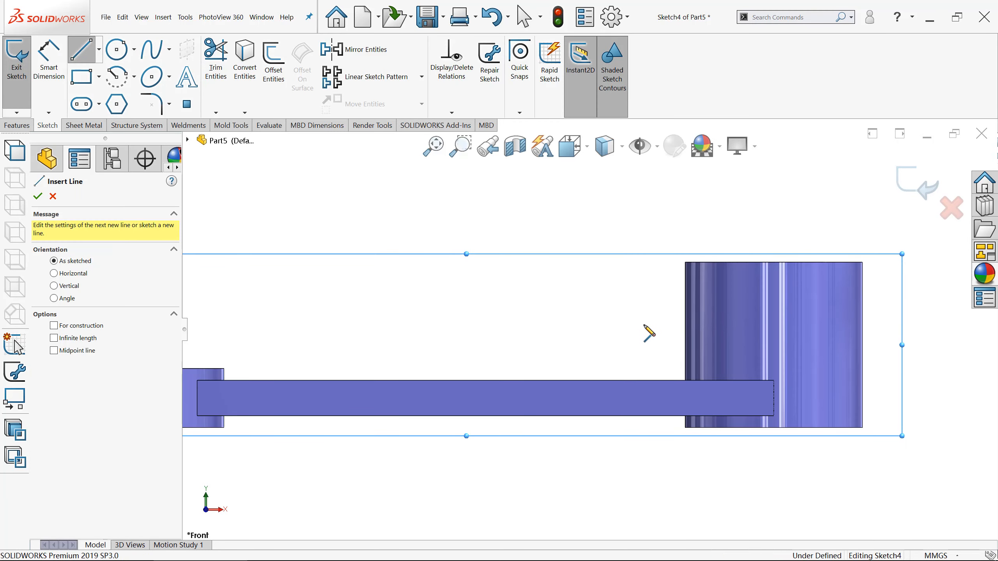
{"action": "scroll", "coordinate": [642, 342], "scroll_direction": "down", "scroll_amount": 2}
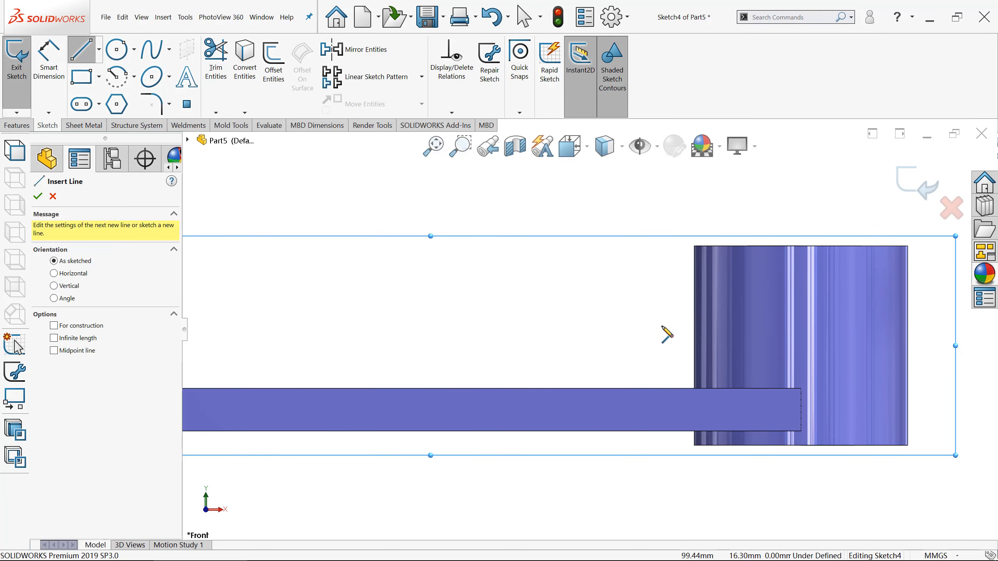
{"action": "left_click", "coordinate": [694, 316]}
{"action": "double_click", "coordinate": [546, 388]}
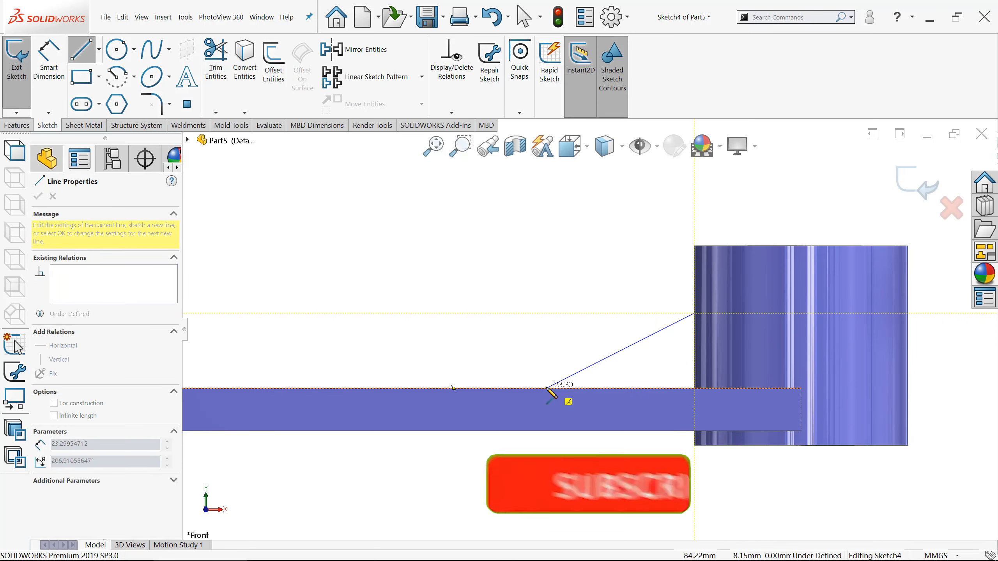
Dimension the sloped line's vertical height to 15 mm.
{"action": "left_click", "coordinate": [50, 75]}
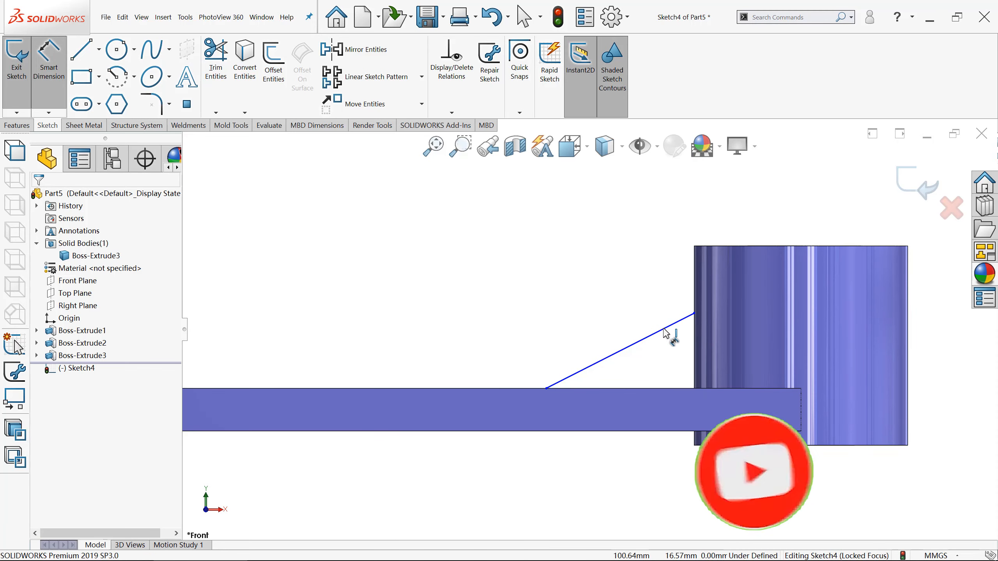
{"action": "left_click", "coordinate": [652, 334]}
{"action": "left_click", "coordinate": [471, 347]}
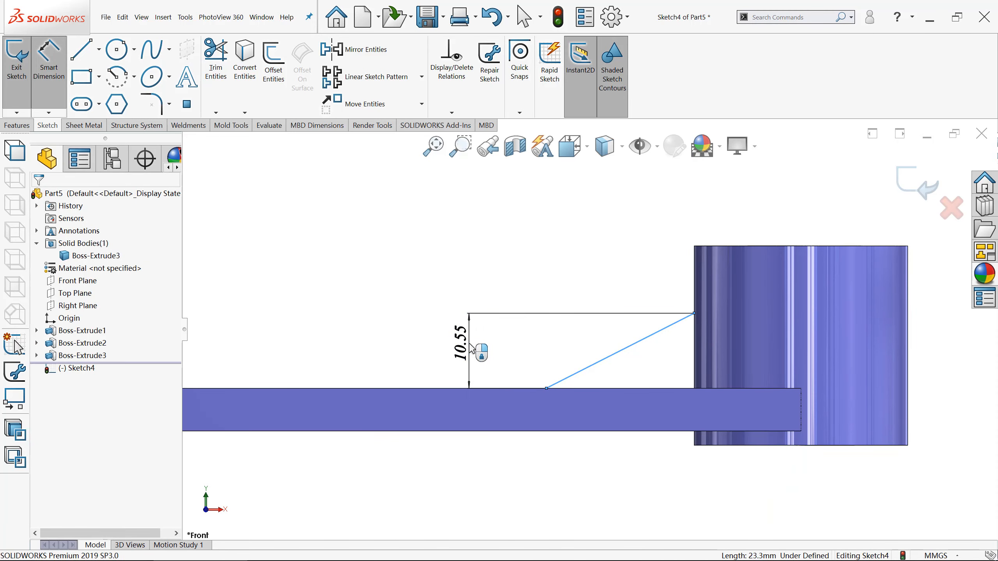
{"action": "type", "text": "15"}
{"action": "key", "text": "Return"}
{"action": "left_click", "coordinate": [421, 309]}
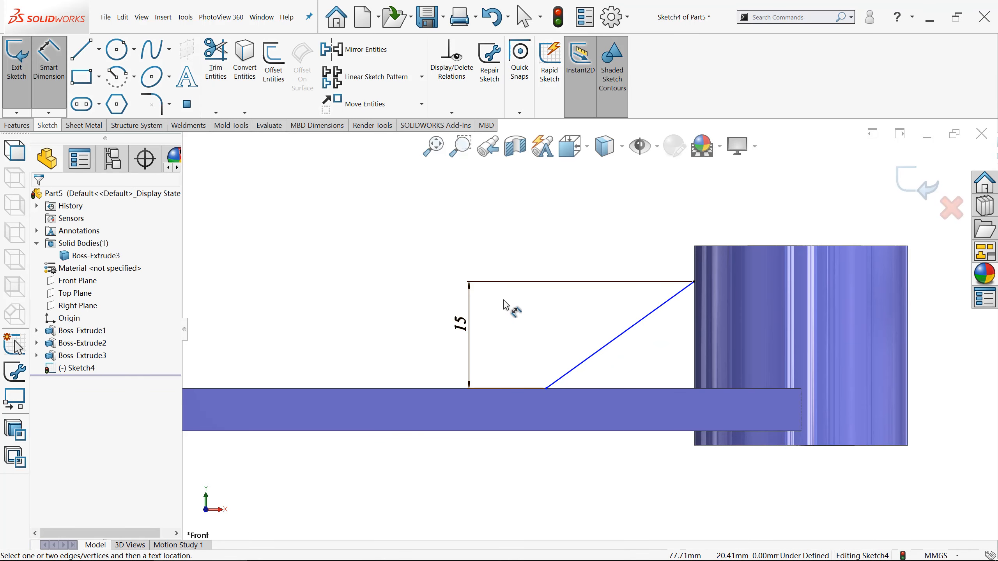
Show the temporary axes and dimension the sloped line's lower endpoint 50 mm horizontally from the cylinder's axis.
{"action": "left_click", "coordinate": [656, 146]}
{"action": "left_click", "coordinate": [668, 202]}
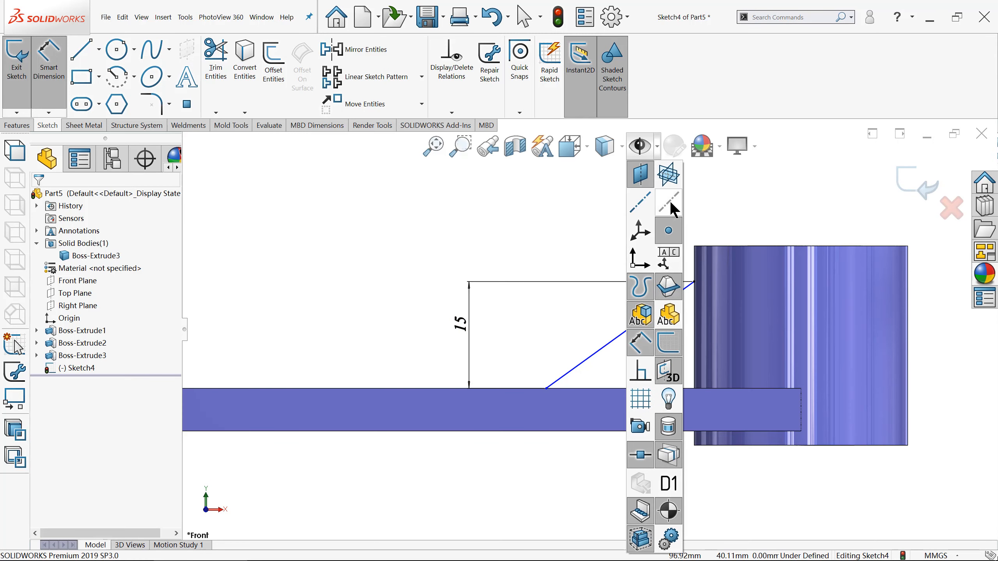
{"action": "left_click", "coordinate": [546, 389]}
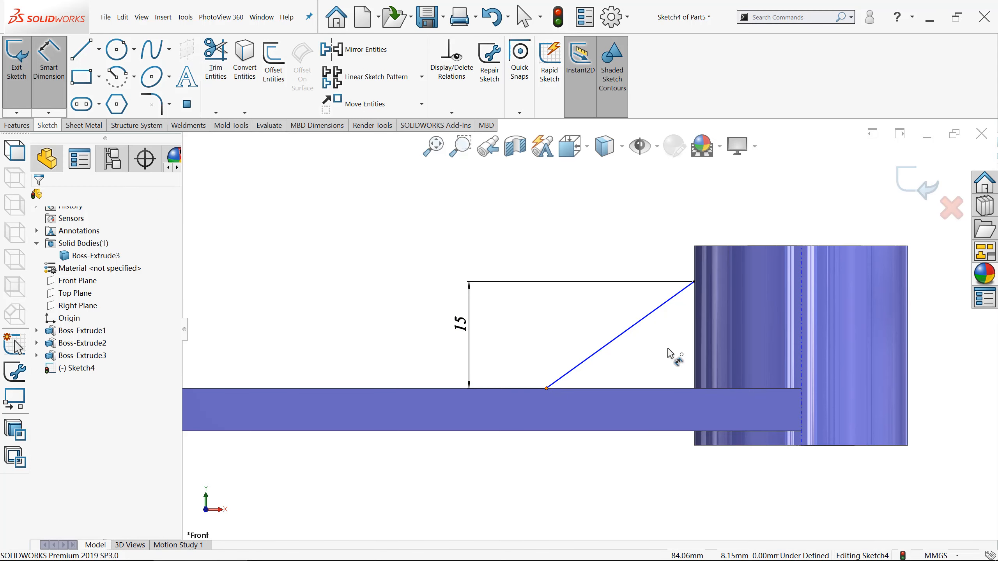
{"action": "left_click", "coordinate": [801, 286]}
{"action": "left_click", "coordinate": [730, 207]}
{"action": "type", "text": "50"}
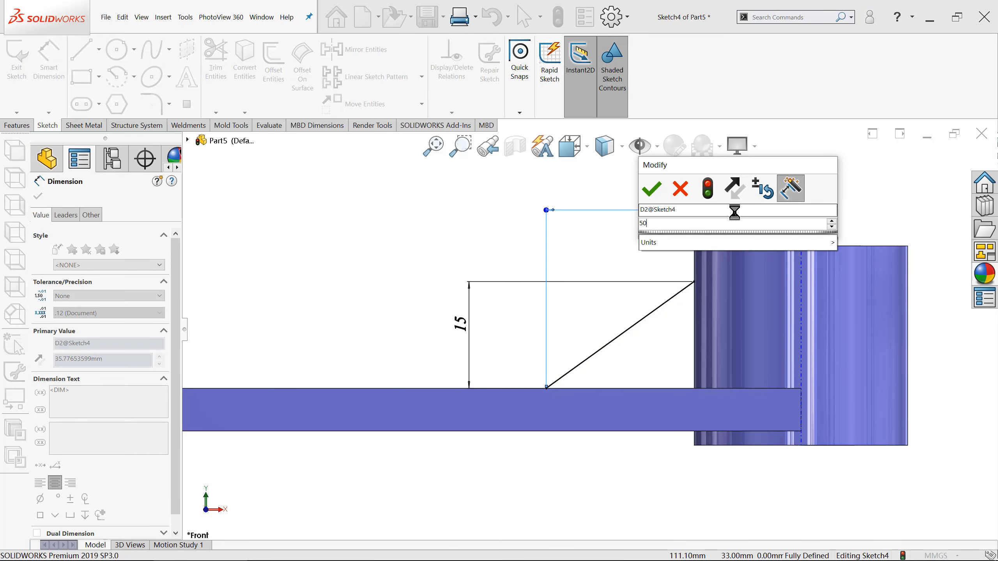
{"action": "key", "text": "Return"}
{"action": "scroll", "coordinate": [406, 232], "scroll_direction": "up", "scroll_amount": 3}
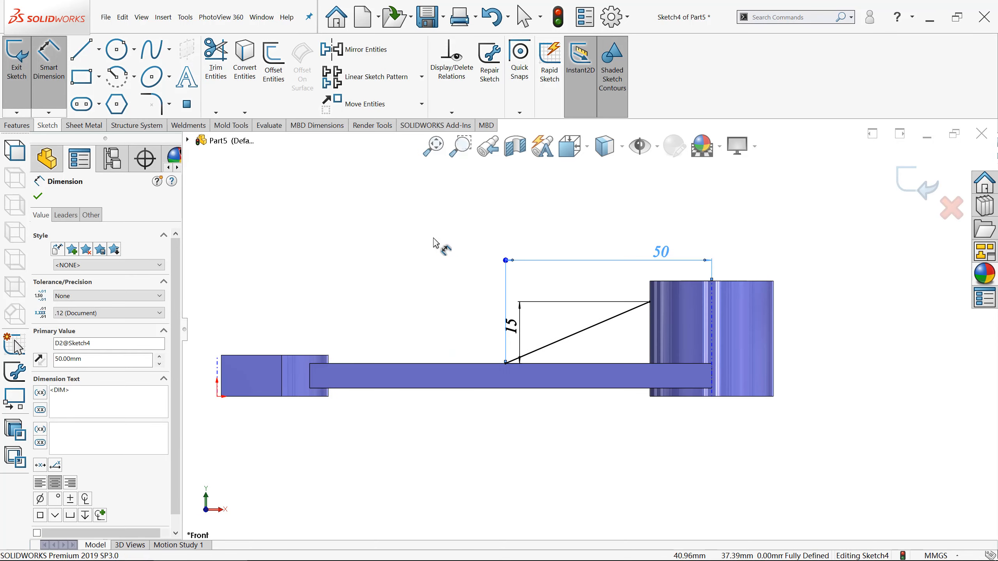
{"action": "key", "text": "Escape"}
Hide the temporary axes and show the part in isometric view.
{"action": "key", "text": "ctrl+7"}
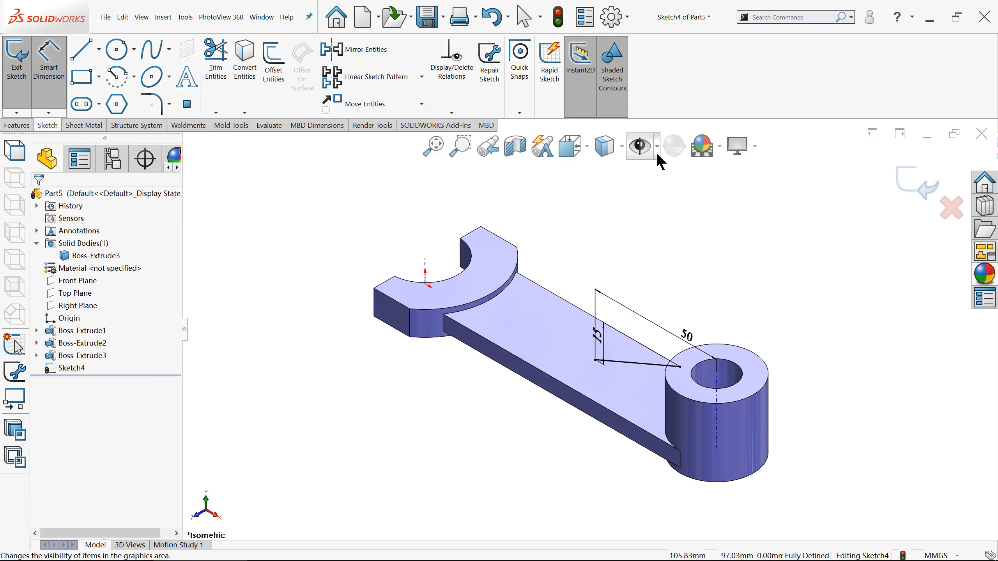
{"action": "left_click", "coordinate": [656, 148]}
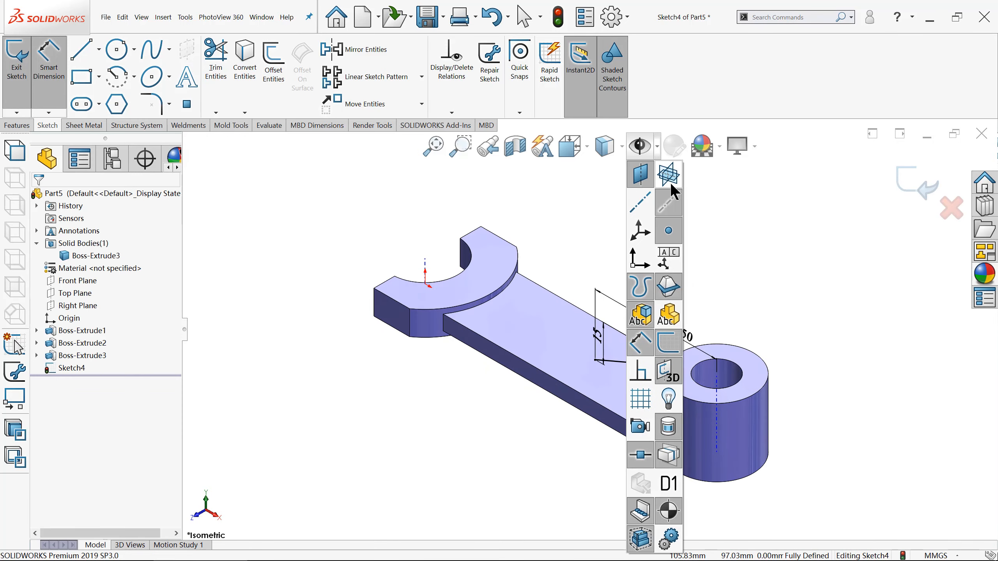
{"action": "left_click", "coordinate": [321, 208]}
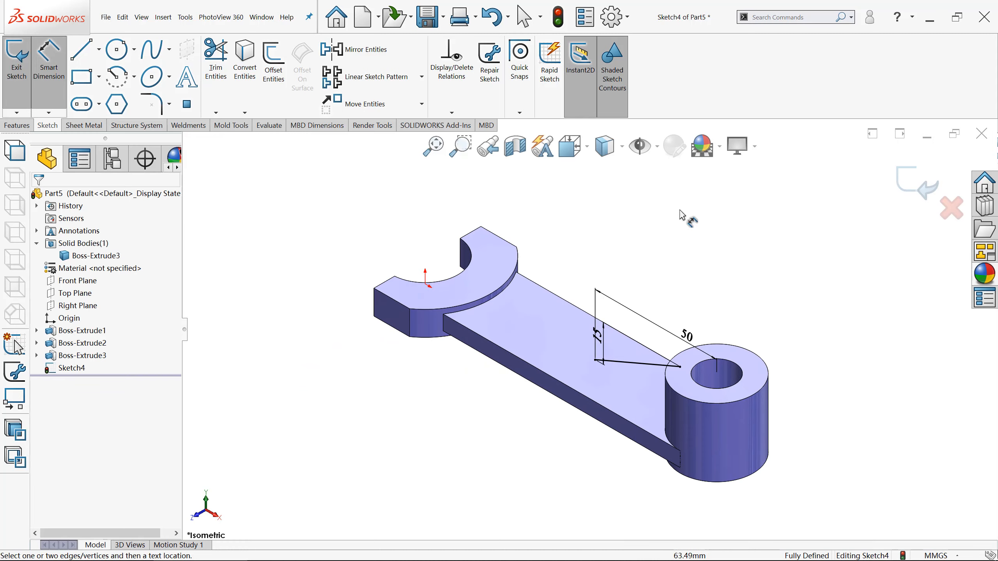
{"action": "left_click", "coordinate": [656, 149]}
{"action": "left_click", "coordinate": [661, 155]}
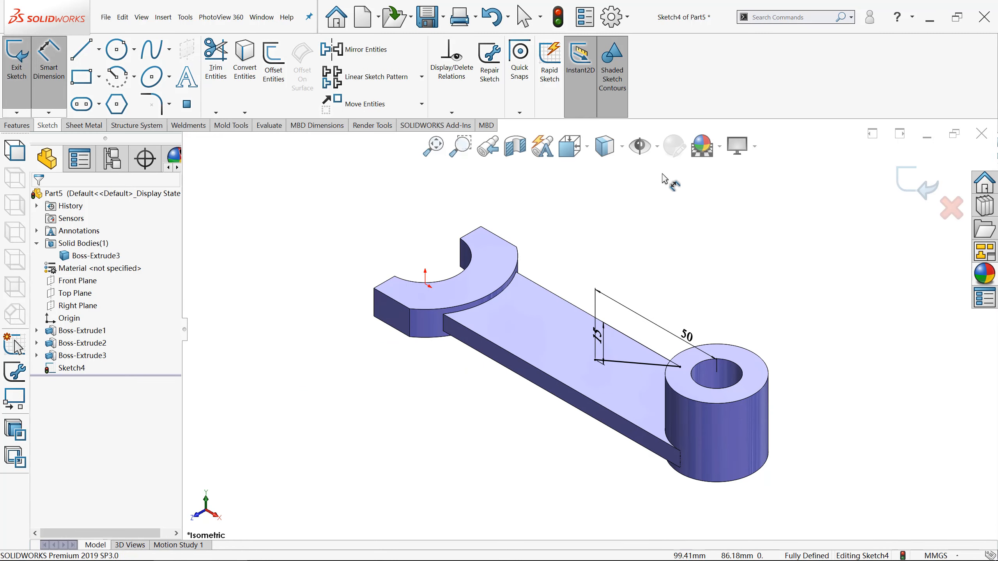
{"action": "left_click", "coordinate": [658, 146]}
{"action": "left_click", "coordinate": [658, 148]}
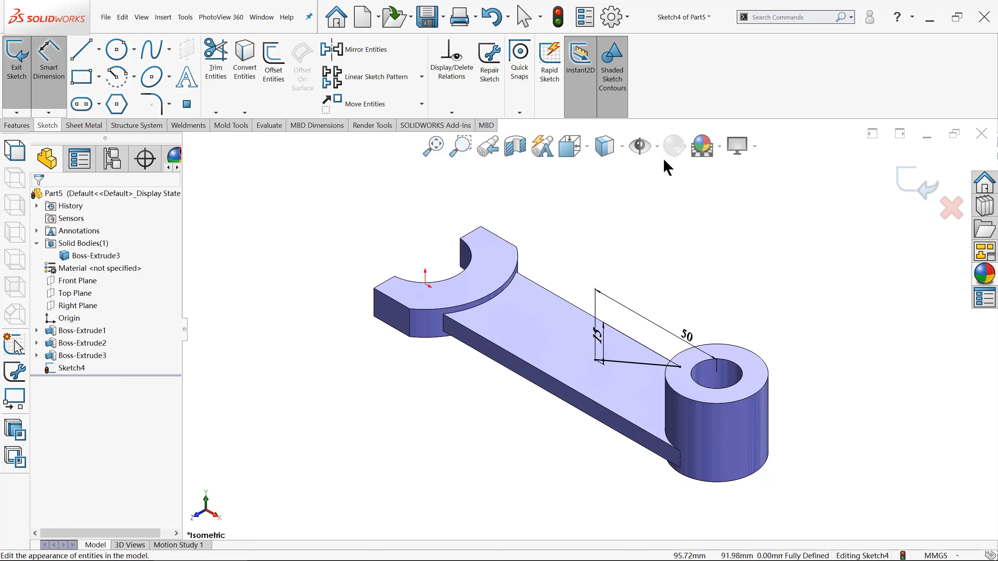
{"action": "left_click", "coordinate": [658, 149]}
{"action": "left_click", "coordinate": [659, 151]}
{"action": "left_click", "coordinate": [661, 154]}
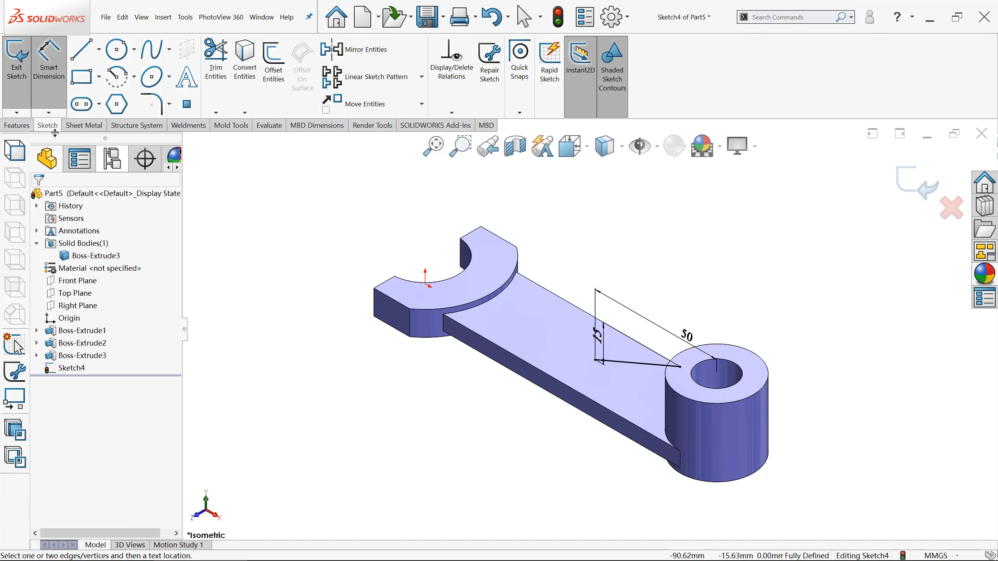
Create a 10 mm thick rib from the sloped line, thickened on both sides and filling toward the arm and cylinder.
{"action": "left_click", "coordinate": [15, 125]}
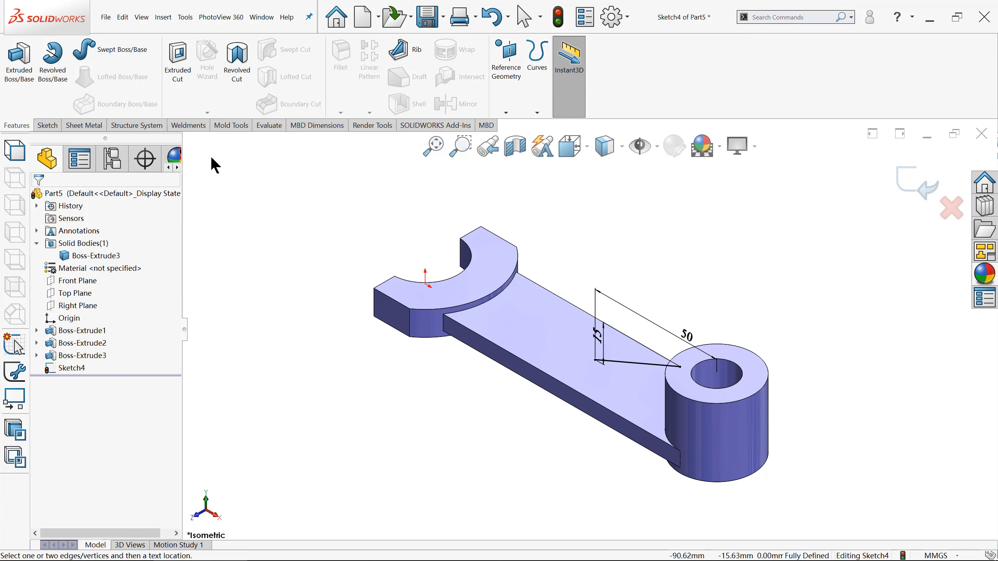
{"action": "left_click", "coordinate": [399, 53]}
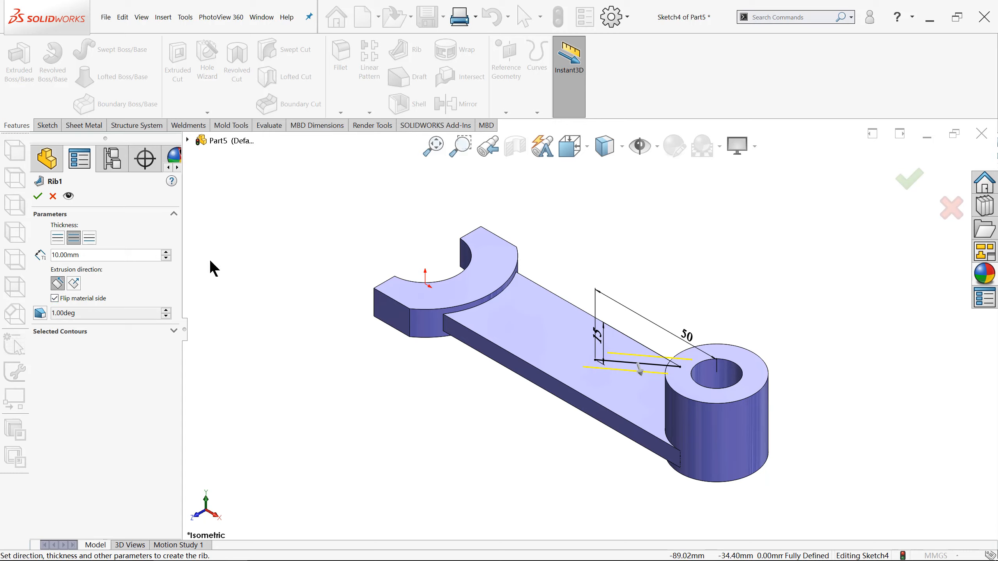
{"action": "left_click", "coordinate": [38, 196]}
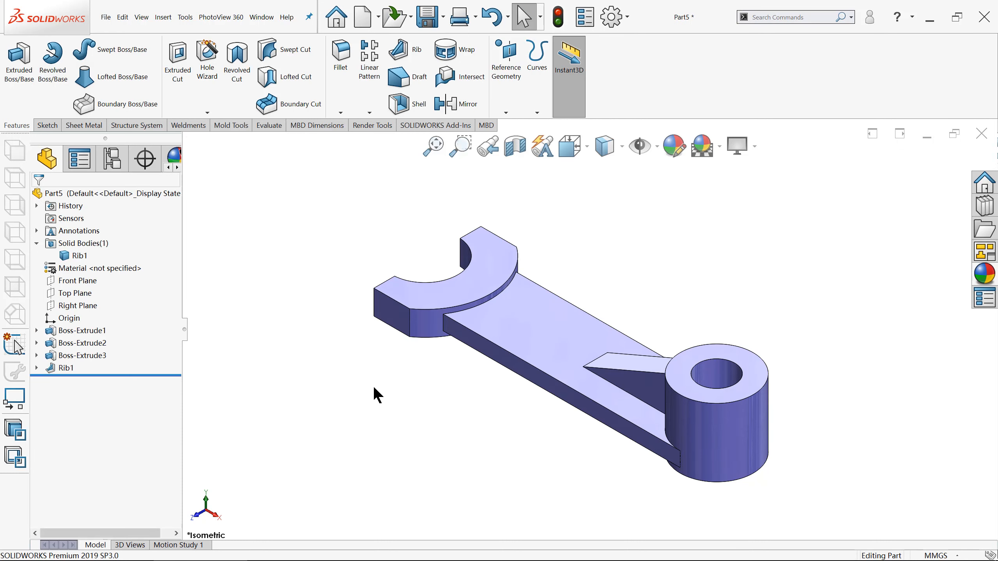
Start a 2 mm constant-radius fillet on the arm's bottom and top faces.
{"action": "left_click", "coordinate": [340, 57]}
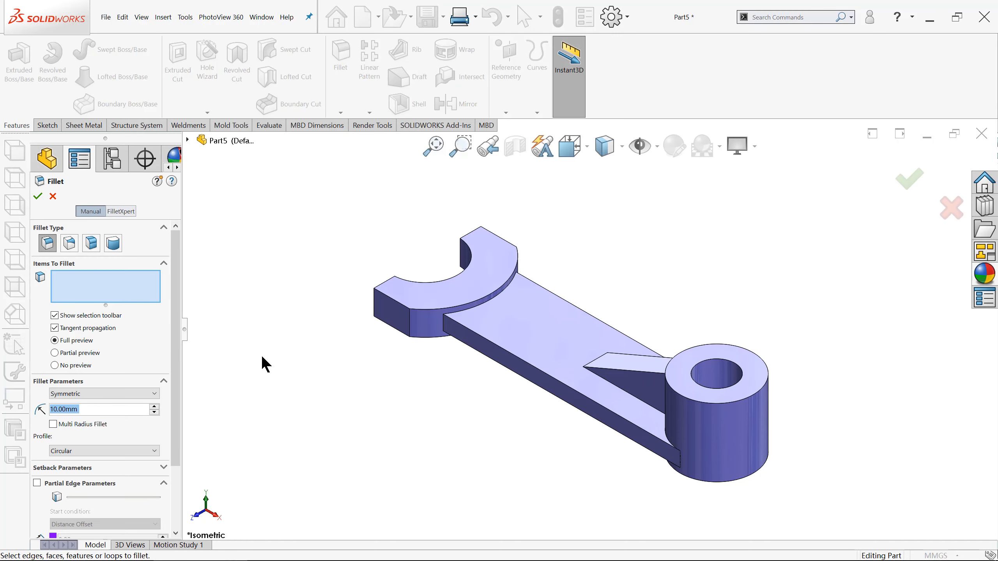
{"action": "type", "text": "2"}
{"action": "middle_click_drag", "start_coordinate": [466, 432], "coordinate": [513, 337]}
{"action": "left_click", "coordinate": [513, 336]}
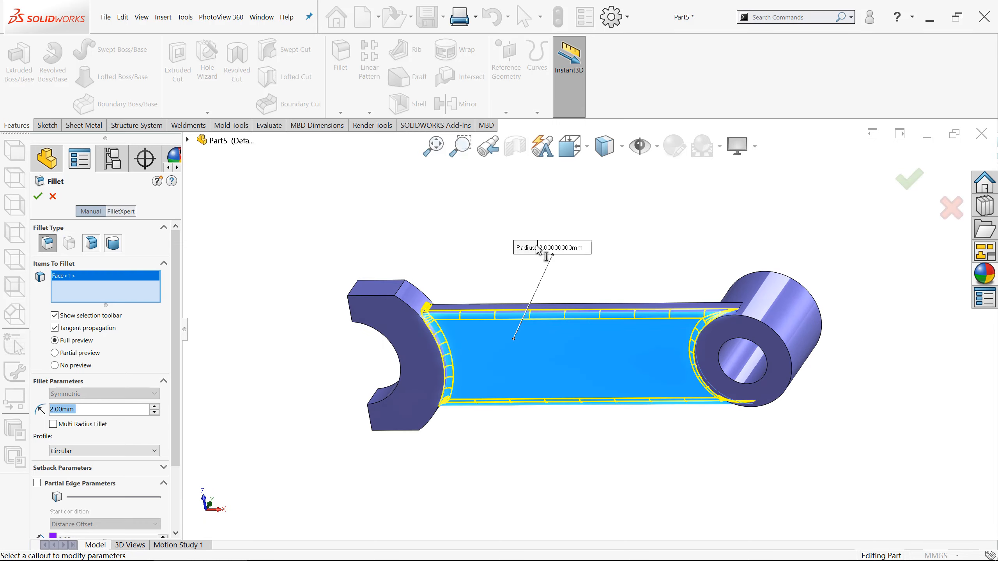
{"action": "middle_click_drag", "start_coordinate": [537, 290], "coordinate": [539, 377]}
{"action": "left_click", "coordinate": [538, 348]}
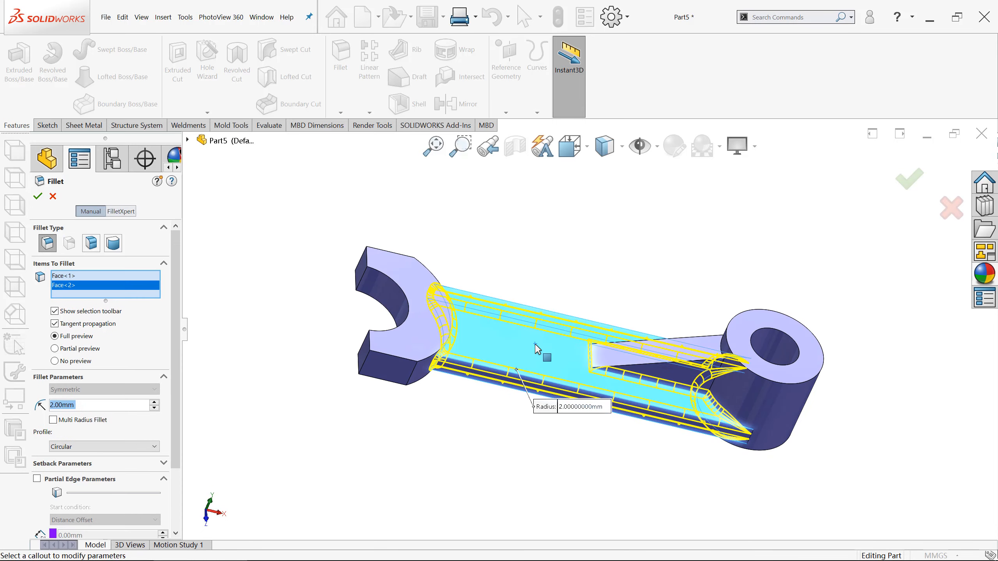
Add both side faces of the rib to the 2 mm fillet and create it, with the part in isometric view.
{"action": "scroll", "coordinate": [588, 371], "scroll_direction": "down", "scroll_amount": 5}
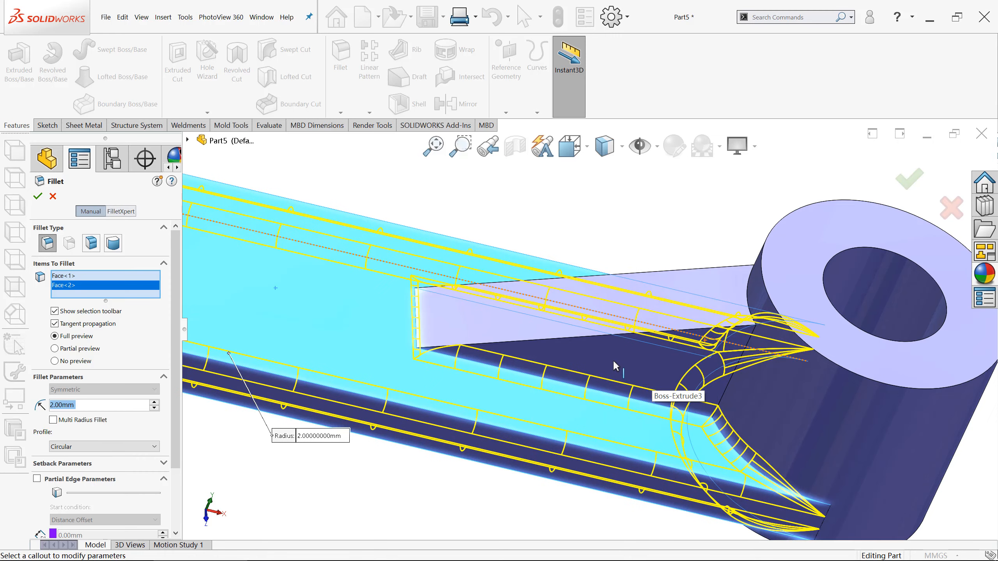
{"action": "left_click", "coordinate": [615, 366]}
{"action": "scroll", "coordinate": [615, 366], "scroll_direction": "up", "scroll_amount": 5}
{"action": "middle_click_drag", "start_coordinate": [614, 366], "coordinate": [561, 201]}
{"action": "left_click", "coordinate": [562, 200]}
{"action": "scroll", "coordinate": [639, 303], "scroll_direction": "up", "scroll_amount": 5}
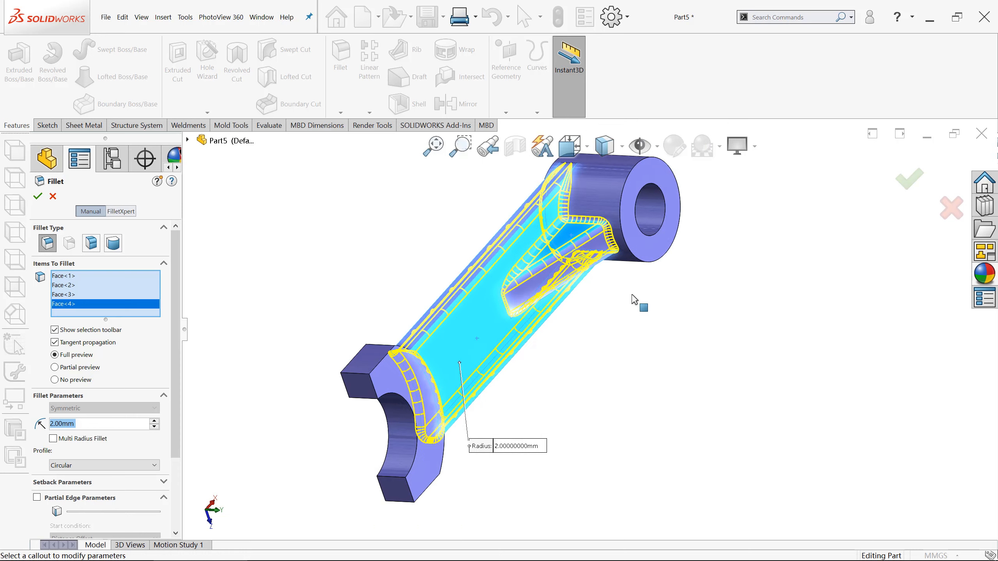
{"action": "key", "text": "ctrl+7"}
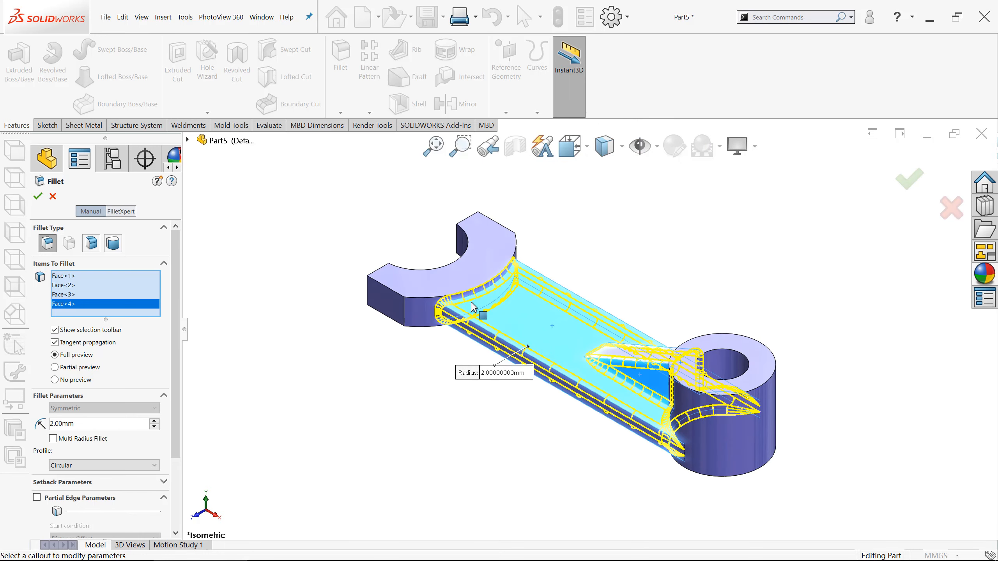
{"action": "left_click", "coordinate": [38, 197]}
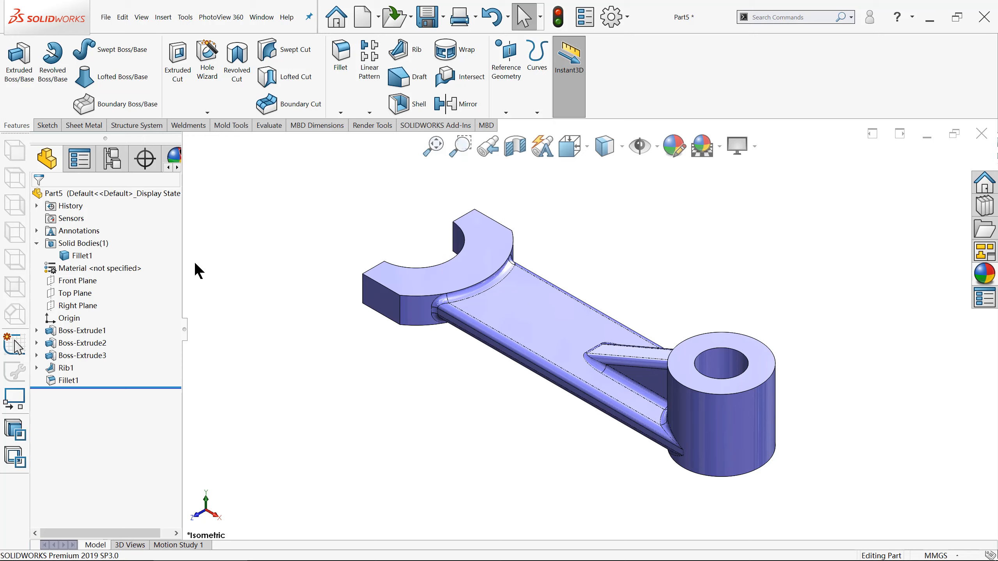
Start a sketch on the Front Plane and show the temporary axes.
{"action": "left_click", "coordinate": [72, 279]}
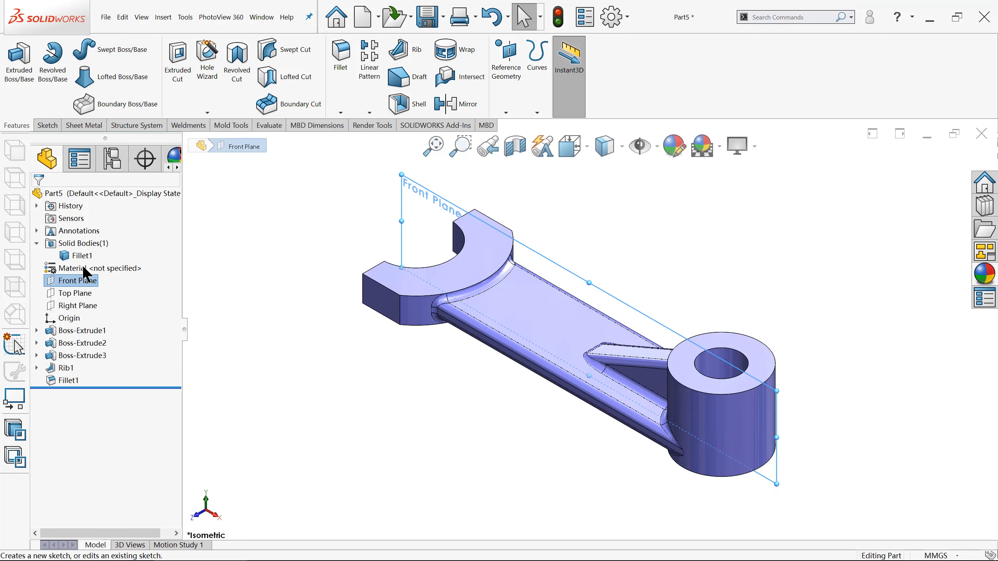
{"action": "left_click", "coordinate": [83, 265]}
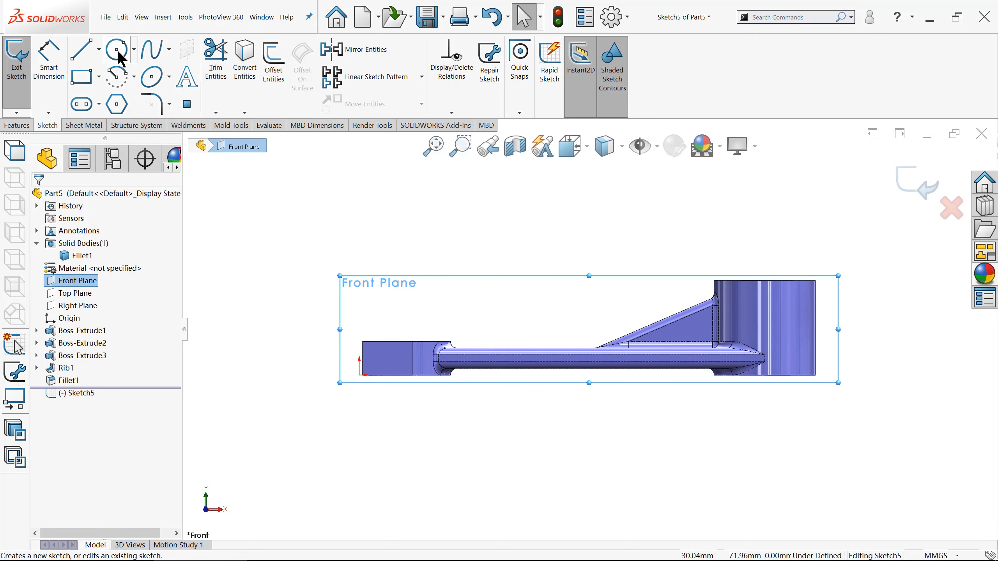
{"action": "scroll", "coordinate": [773, 322], "scroll_direction": "down", "scroll_amount": 5}
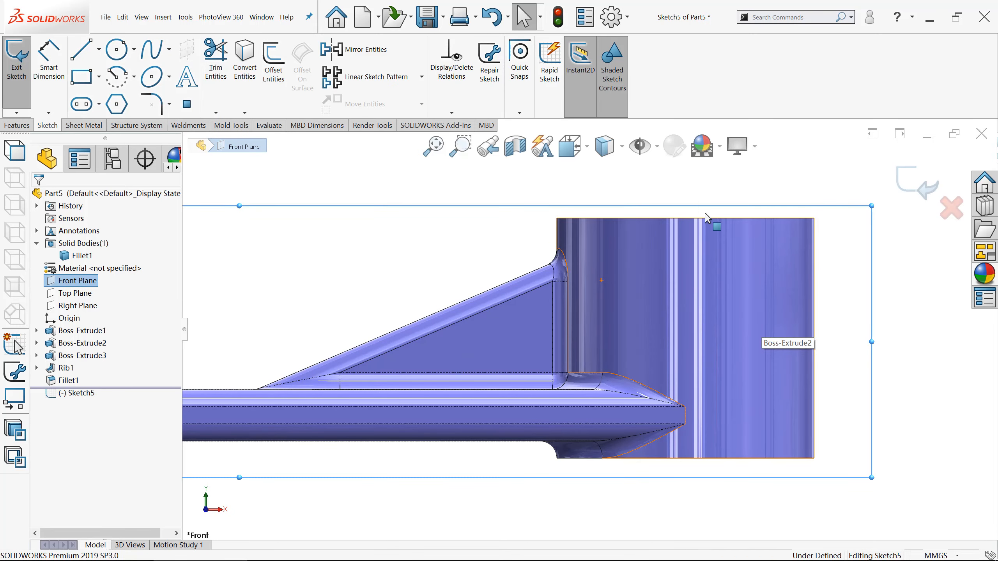
{"action": "left_click", "coordinate": [656, 147]}
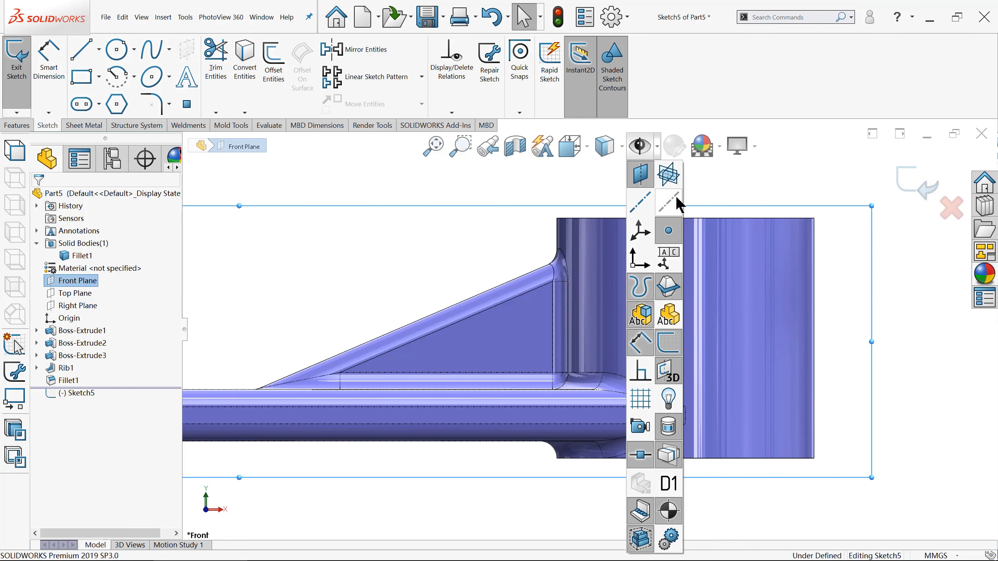
{"action": "left_click", "coordinate": [711, 181]}
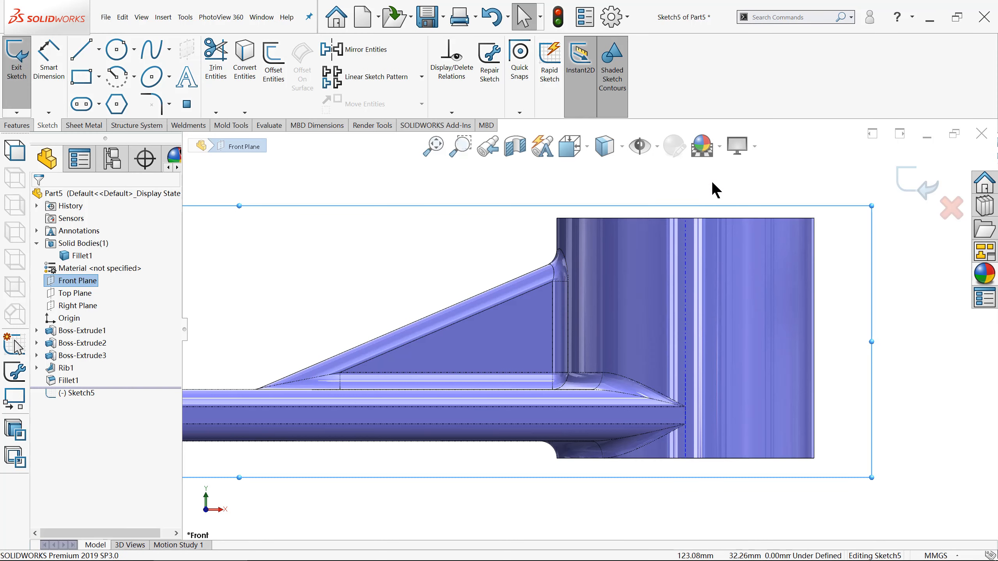
Sketch a circle centred on the cylinder's temporary axis and set its diameter to 5 mm.
{"action": "left_click", "coordinate": [131, 55]}
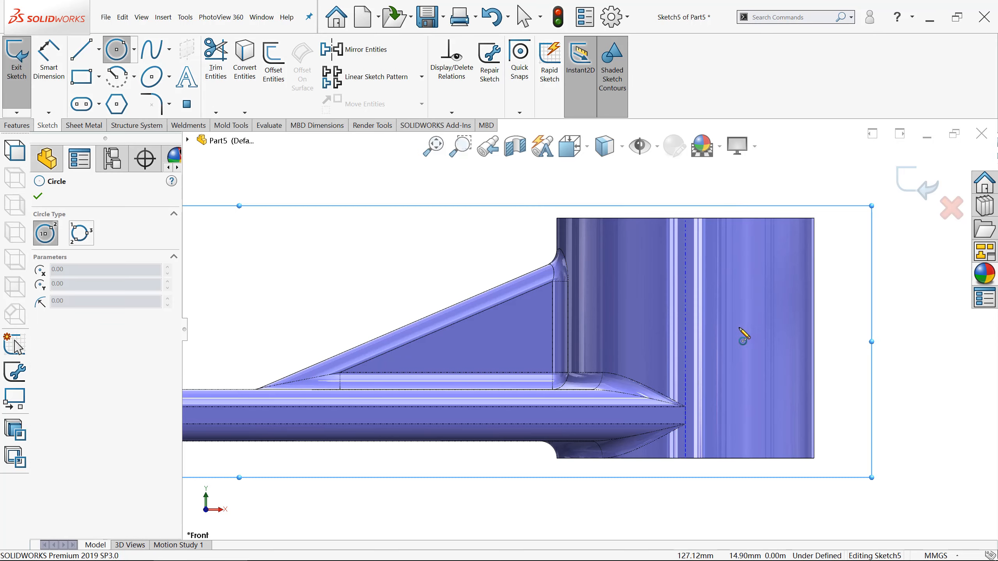
{"action": "scroll", "coordinate": [678, 340], "scroll_direction": "down", "scroll_amount": 4}
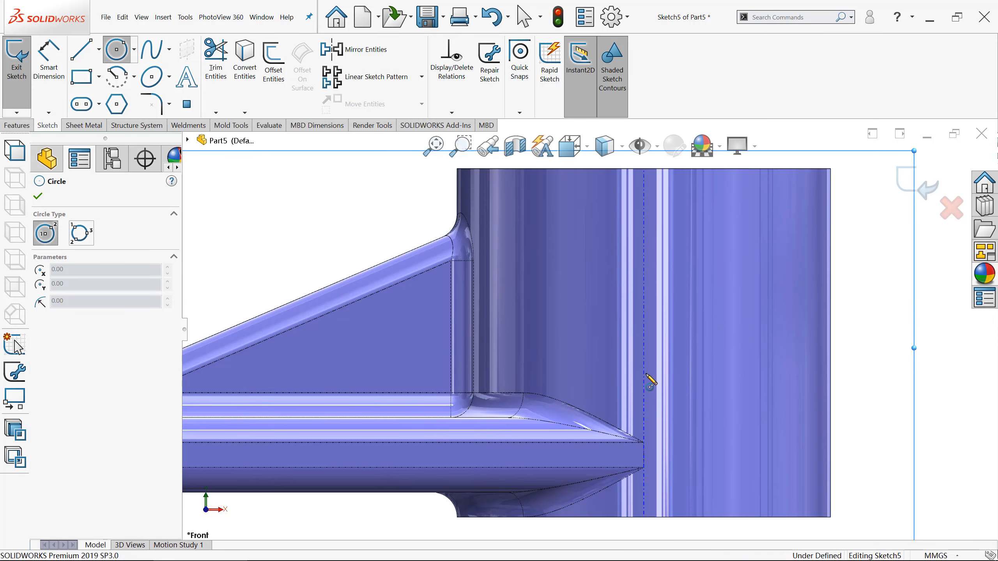
{"action": "left_click", "coordinate": [643, 371]}
{"action": "left_click", "coordinate": [668, 356]}
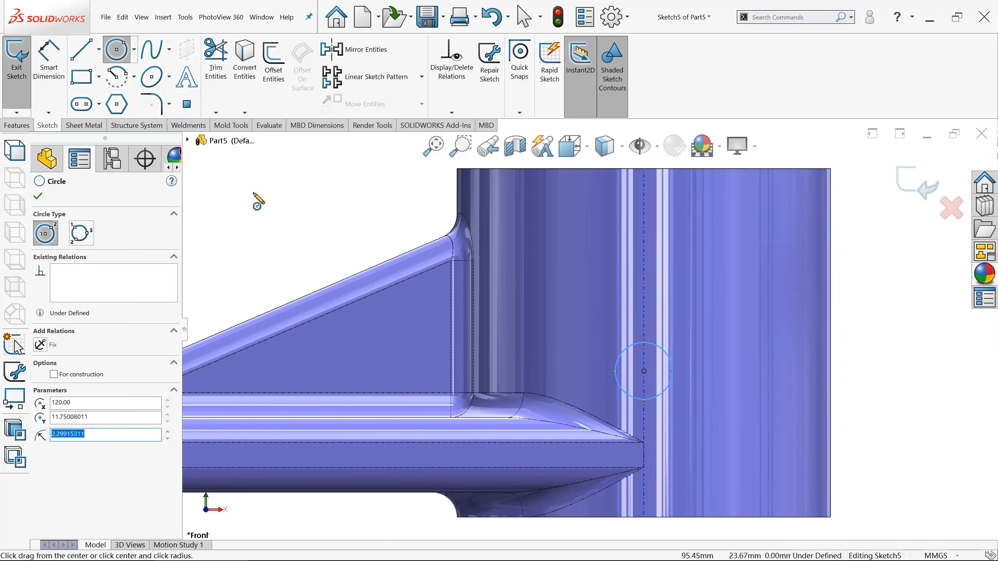
{"action": "left_click", "coordinate": [48, 59]}
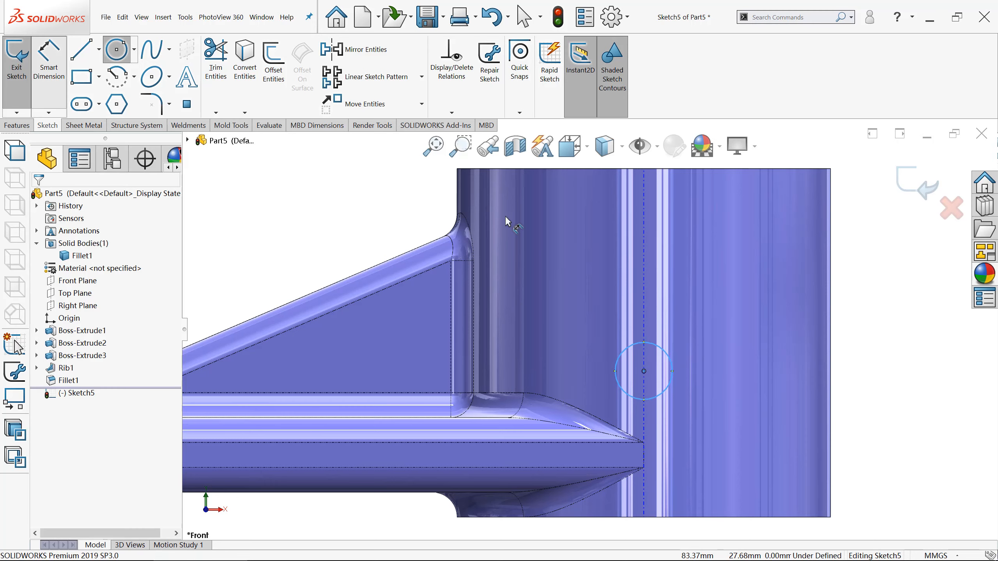
{"action": "left_click", "coordinate": [658, 345]}
{"action": "left_click", "coordinate": [695, 332]}
{"action": "type", "text": "5"}
{"action": "key", "text": "Return"}
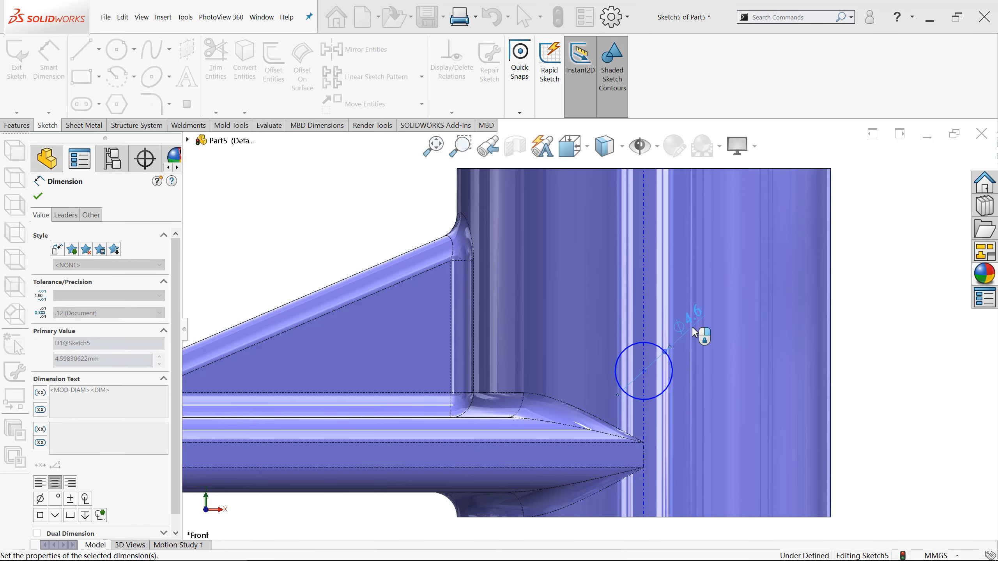
Dimension the circle's centre 14 mm vertically from the cylinder's bottom edge.
{"action": "scroll", "coordinate": [694, 331], "scroll_direction": "up", "scroll_amount": 3}
{"action": "left_click", "coordinate": [806, 330]}
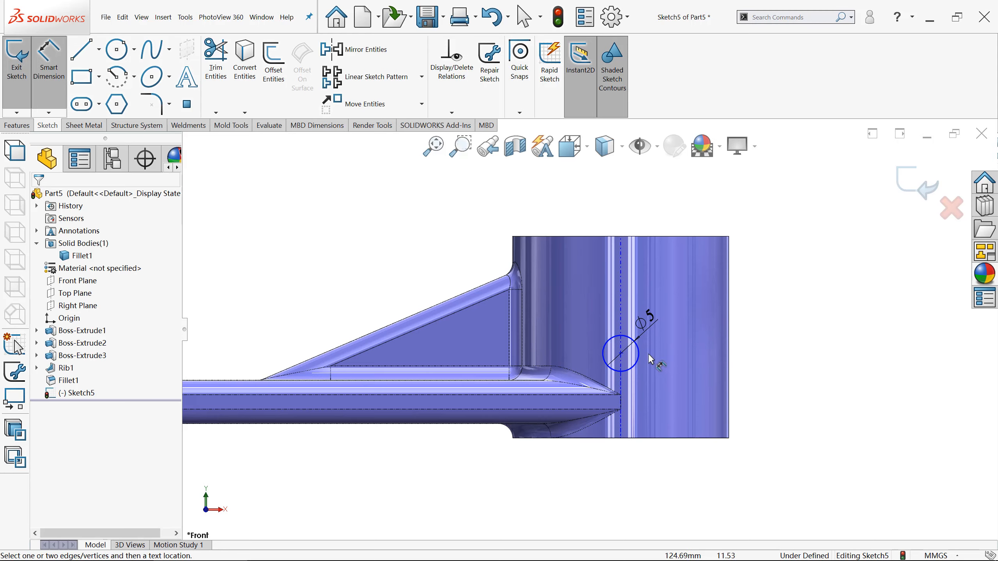
{"action": "left_click", "coordinate": [621, 353]}
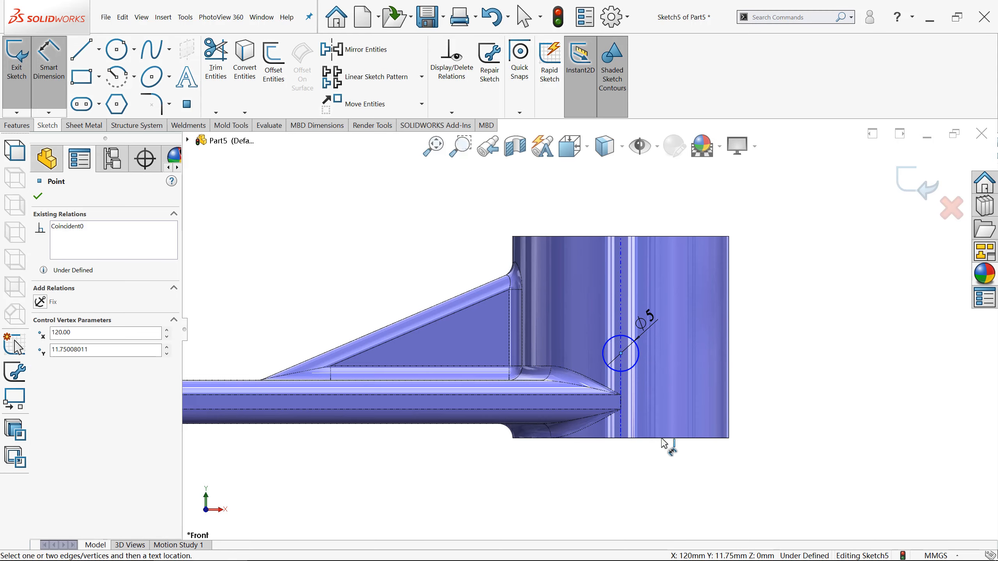
{"action": "left_click", "coordinate": [665, 438]}
{"action": "left_click", "coordinate": [779, 405]}
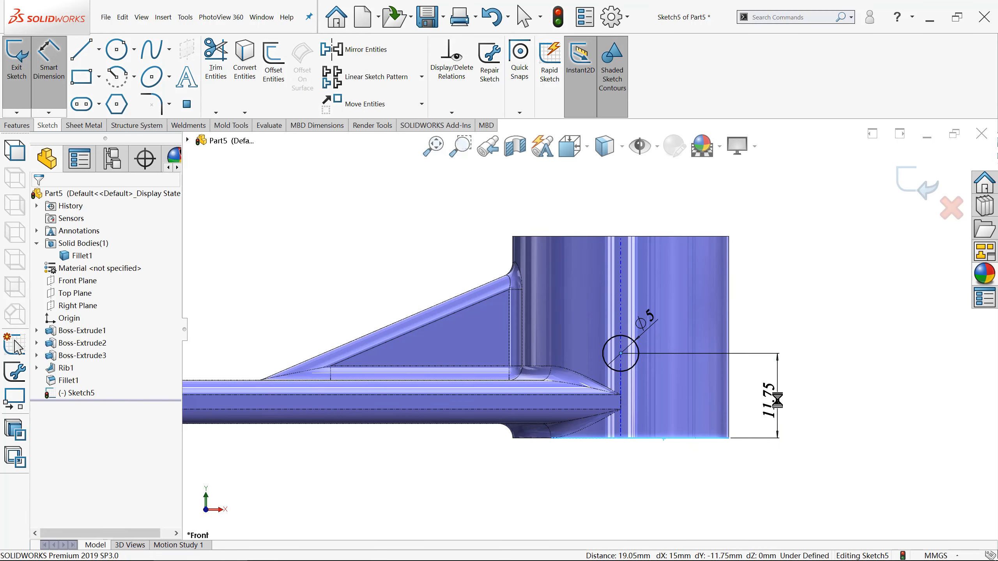
{"action": "type", "text": "14"}
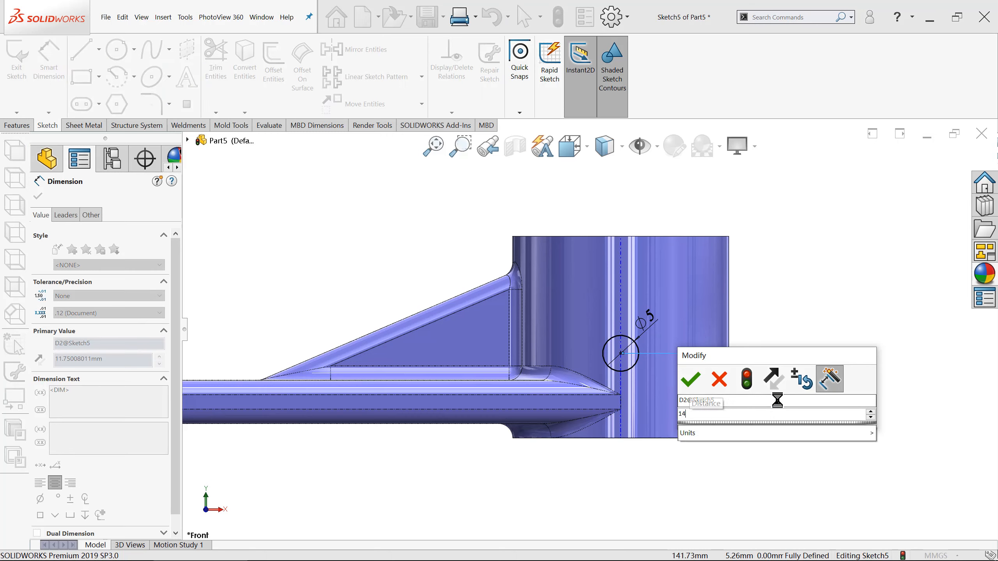
{"action": "key", "text": "Return"}
{"action": "key", "text": "Escape"}
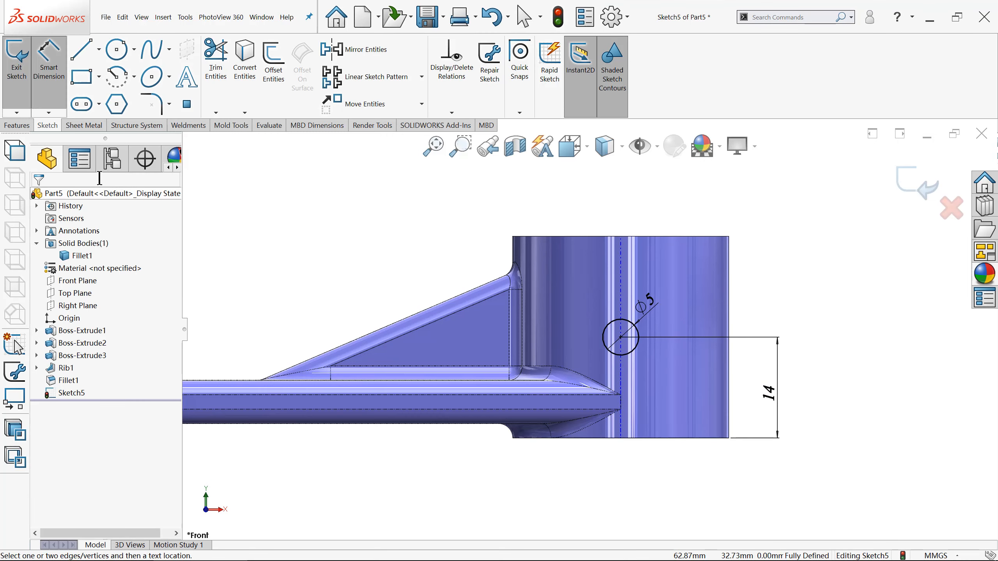
Extrude-cut the circle Through All in the reversed direction through the cylinder's front wall, and hide the temporary axes.
{"action": "left_click", "coordinate": [16, 125]}
{"action": "left_click", "coordinate": [176, 58]}
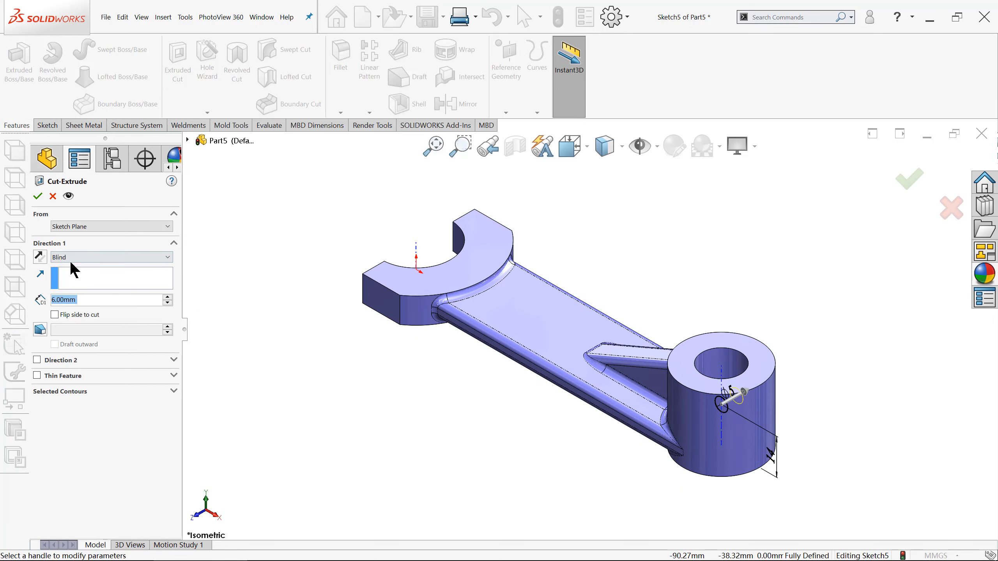
{"action": "left_click", "coordinate": [39, 257]}
{"action": "left_click", "coordinate": [103, 257]}
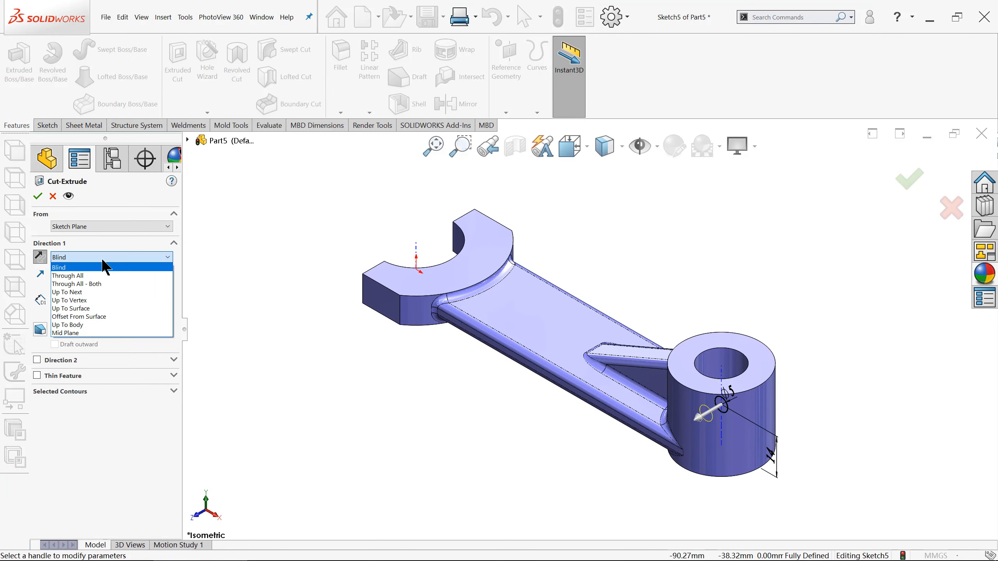
{"action": "left_click", "coordinate": [90, 271]}
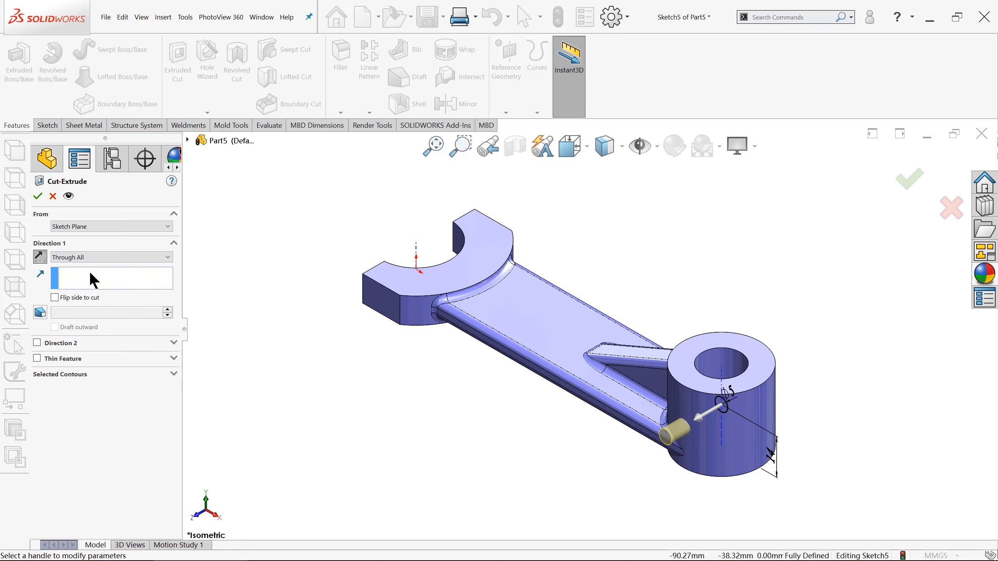
{"action": "left_click", "coordinate": [39, 196]}
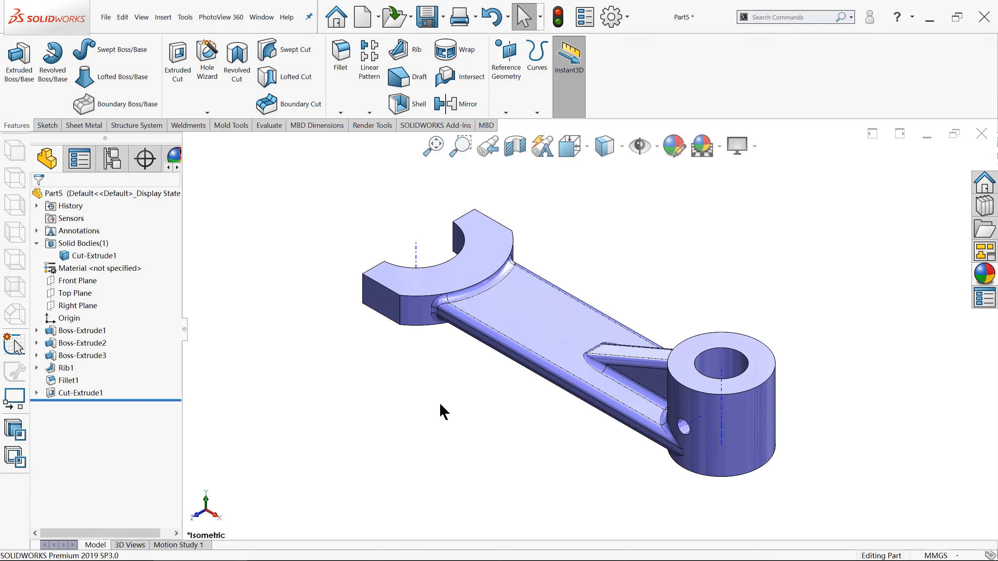
{"action": "left_click", "coordinate": [656, 148]}
{"action": "left_click", "coordinate": [670, 201]}
Start an angle-distance chamfer and set its distance to 1 mm.
{"action": "left_click", "coordinate": [342, 113]}
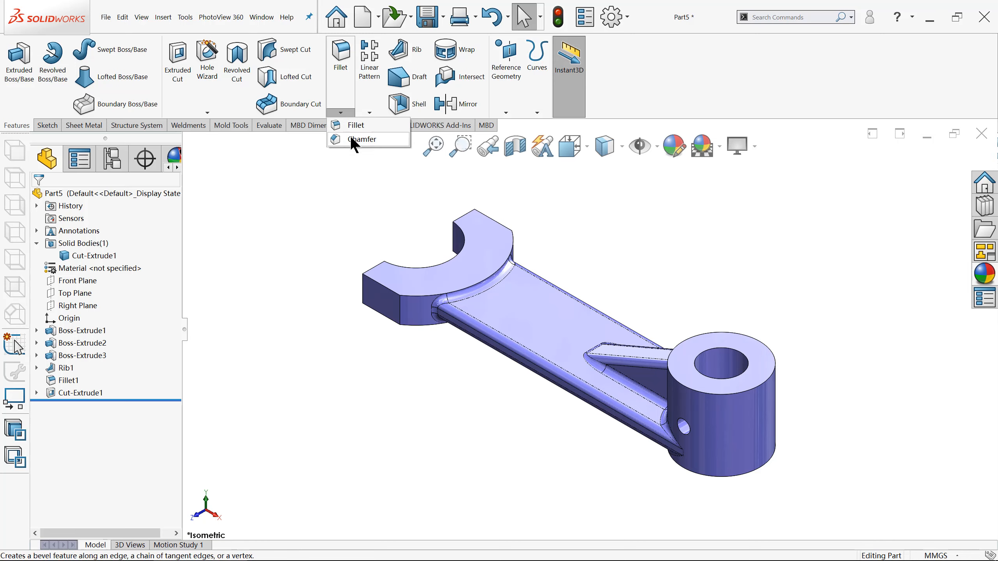
{"action": "left_click", "coordinate": [352, 139]}
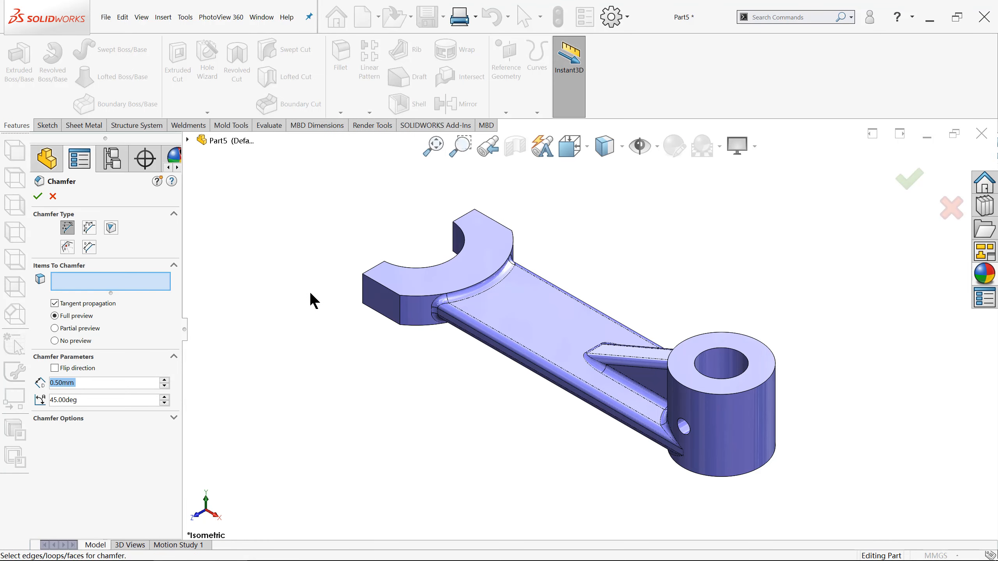
{"action": "type", "text": "1"}
{"action": "key", "text": "Return"}
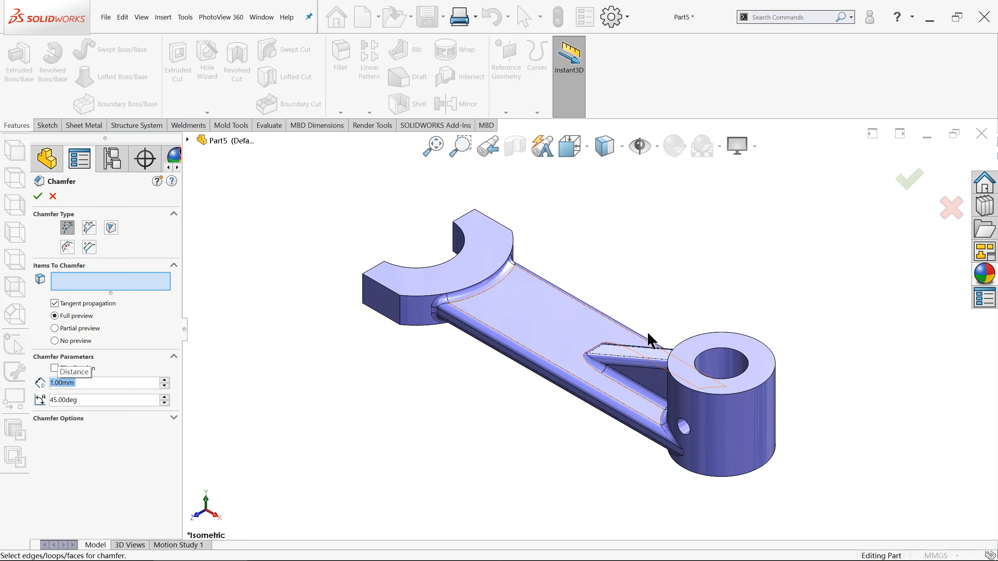
{"action": "left_click", "coordinate": [720, 372]}
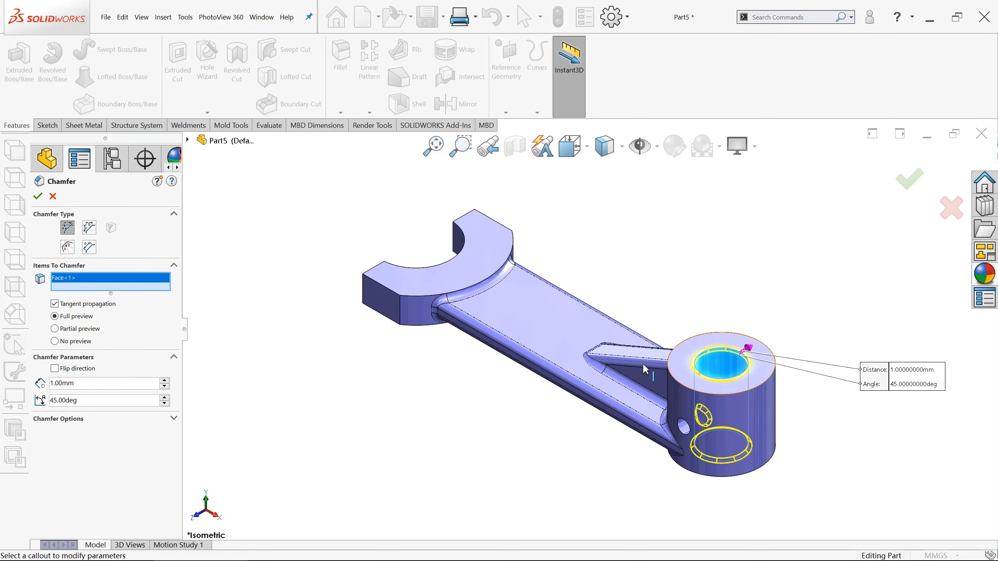
{"action": "right_click", "coordinate": [68, 277]}
{"action": "left_click", "coordinate": [78, 280]}
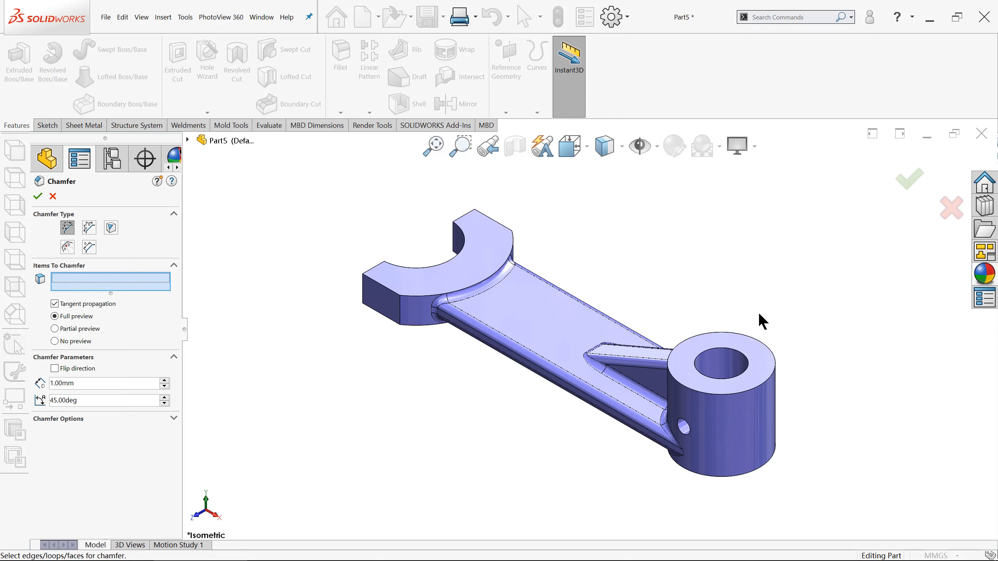
Select the top and bottom edges of the cylinder's bore for the 1 mm chamfer.
{"action": "left_click", "coordinate": [740, 352]}
{"action": "key", "text": "f"}
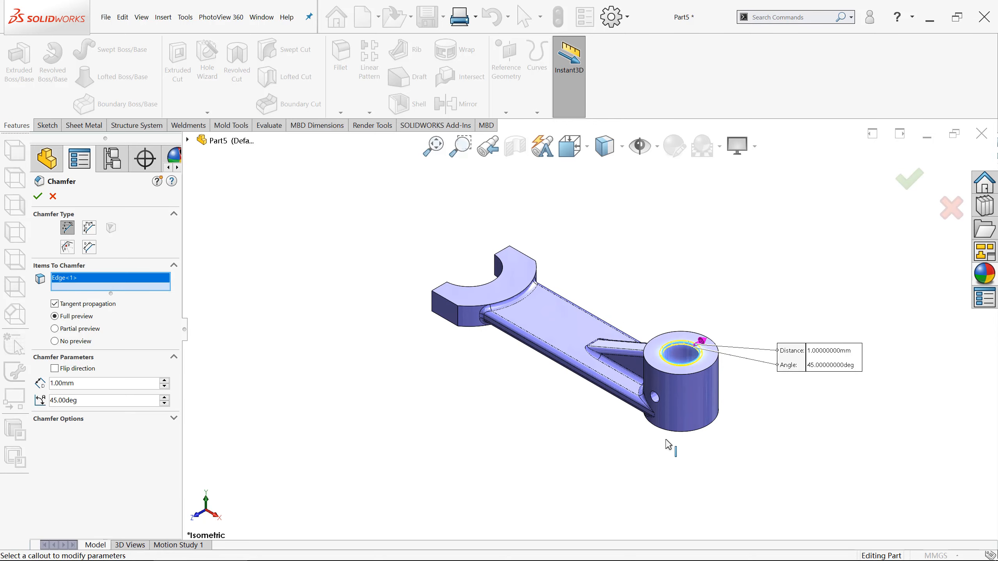
{"action": "middle_click_drag", "start_coordinate": [665, 418], "coordinate": [644, 268]}
{"action": "scroll", "coordinate": [655, 269], "scroll_direction": "down", "scroll_amount": 3}
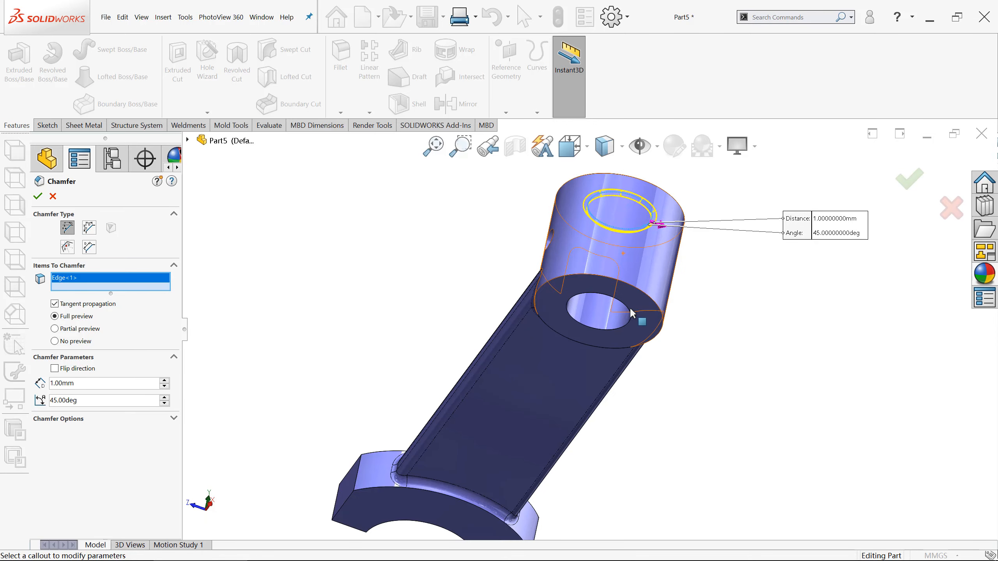
{"action": "left_click", "coordinate": [604, 330]}
{"action": "scroll", "coordinate": [597, 328], "scroll_direction": "up", "scroll_amount": 2}
Add the small side hole's outer edge to the selection and create the 1 mm by 45° chamfer.
{"action": "scroll", "coordinate": [570, 272], "scroll_direction": "down", "scroll_amount": 4}
{"action": "middle_click_drag", "start_coordinate": [569, 258], "coordinate": [548, 272]}
{"action": "scroll", "coordinate": [546, 267], "scroll_direction": "down", "scroll_amount": 5}
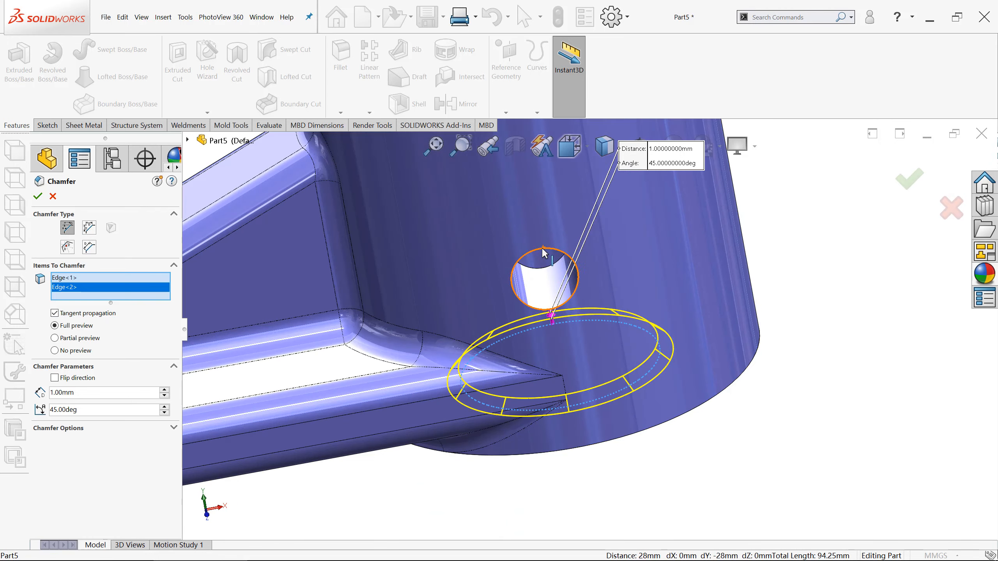
{"action": "left_click", "coordinate": [544, 250]}
{"action": "scroll", "coordinate": [590, 325], "scroll_direction": "up", "scroll_amount": 3}
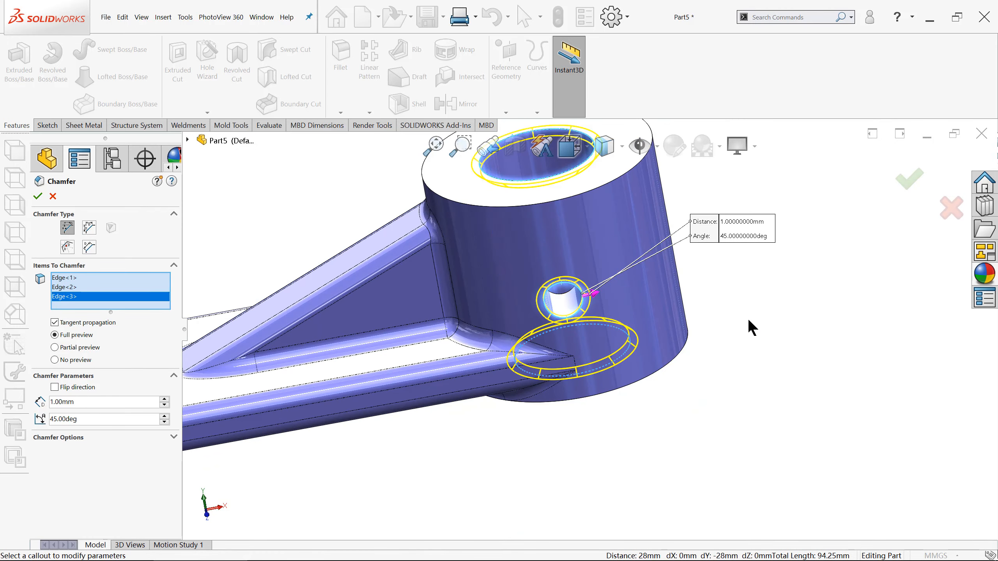
{"action": "key", "text": "ctrl+7"}
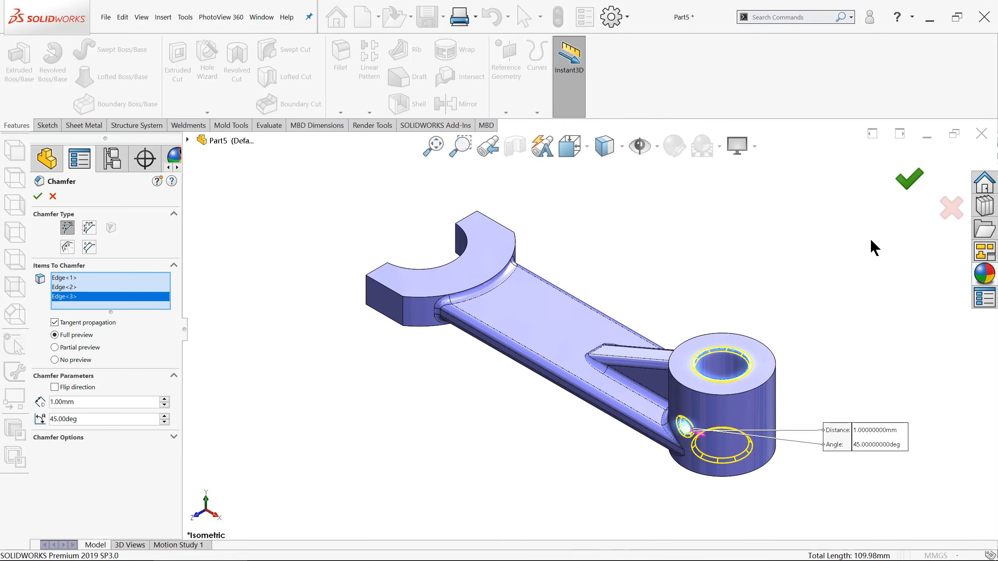
{"action": "left_click", "coordinate": [905, 179]}
Inspect the part in the left, top and isometric views.
{"action": "scroll", "coordinate": [729, 373], "scroll_direction": "down", "scroll_amount": 5}
{"action": "mouse_move", "coordinate": [643, 341]}
{"action": "middle_mouse_down"}
{"action": "mouse_move", "coordinate": [613, 455]}
{"action": "mouse_move", "coordinate": [644, 323]}
{"action": "middle_mouse_up"}
{"action": "key", "text": "ctrl+3"}
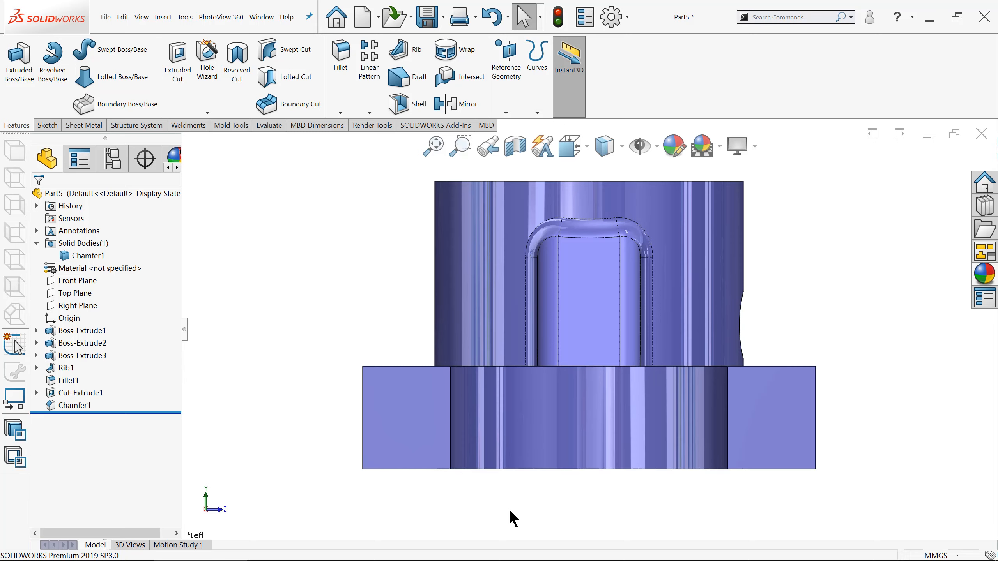
{"action": "key", "text": "ctrl+5"}
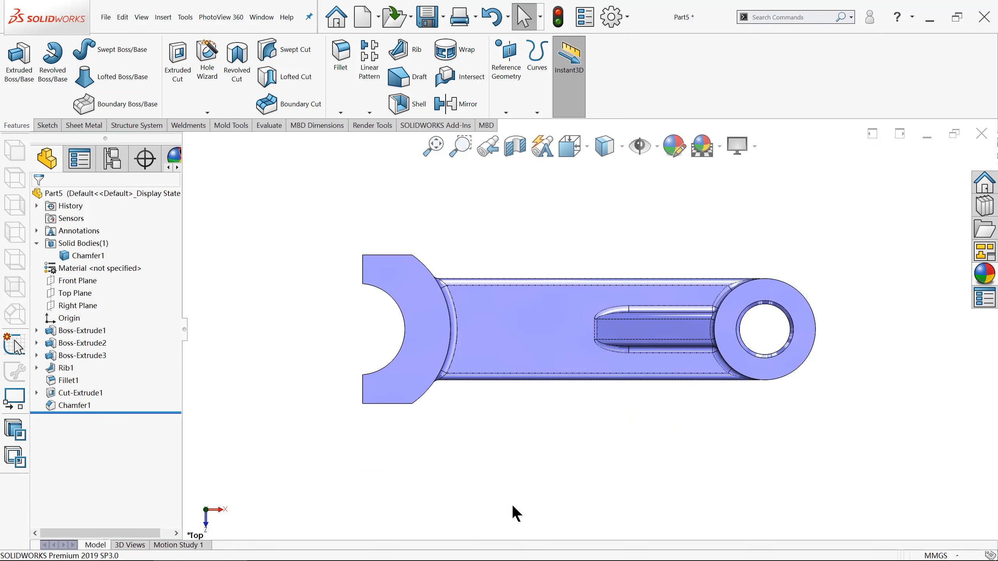
{"action": "key", "text": "ctrl+7"}
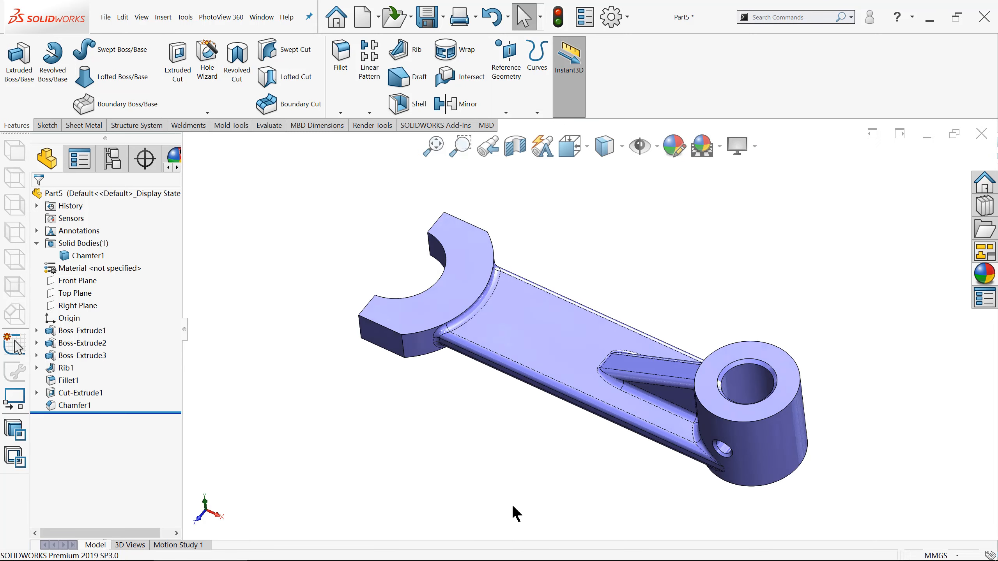